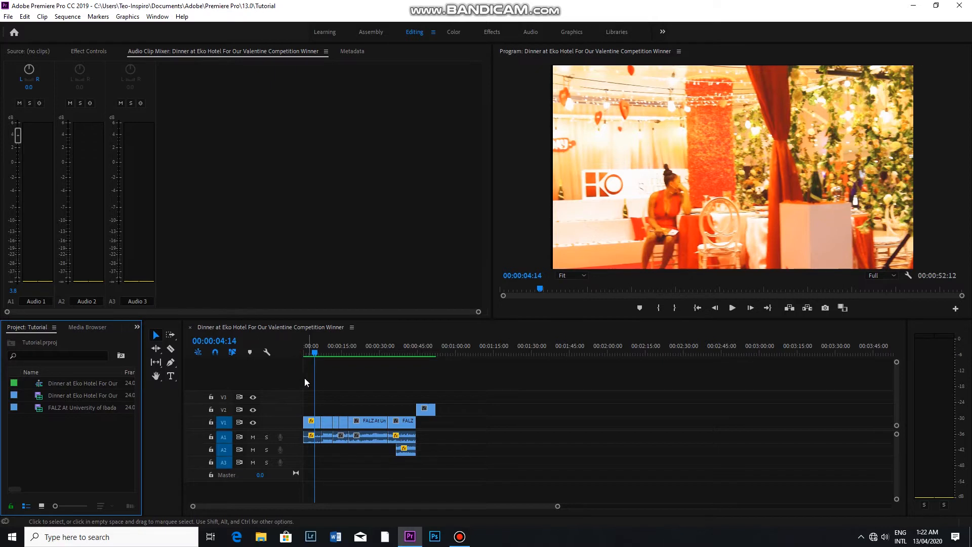
Step: Load the Dinner at Eko Hotel video into the source monitor and add its marked section to V1 and A1 after the existing clips
click(29, 52)
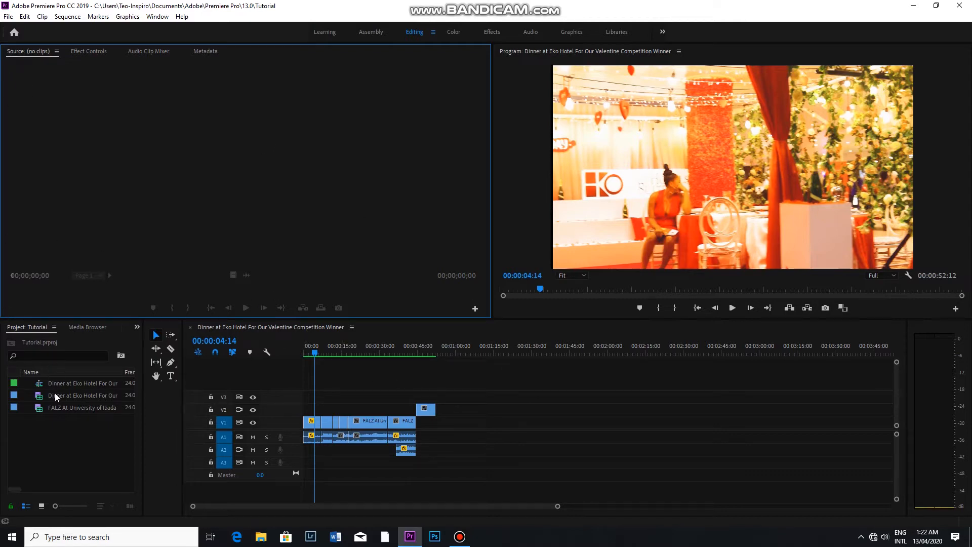
double_click(70, 396)
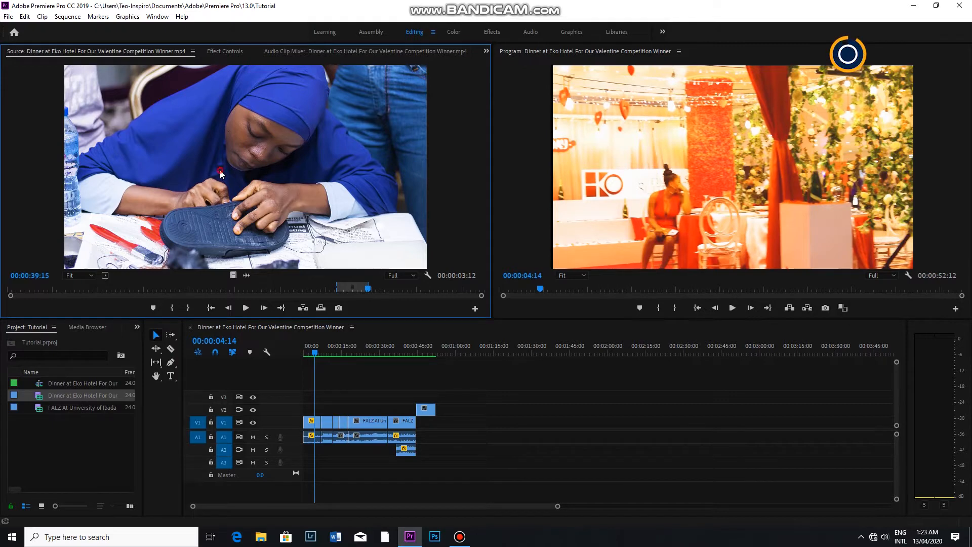
drag(222, 174, 454, 436)
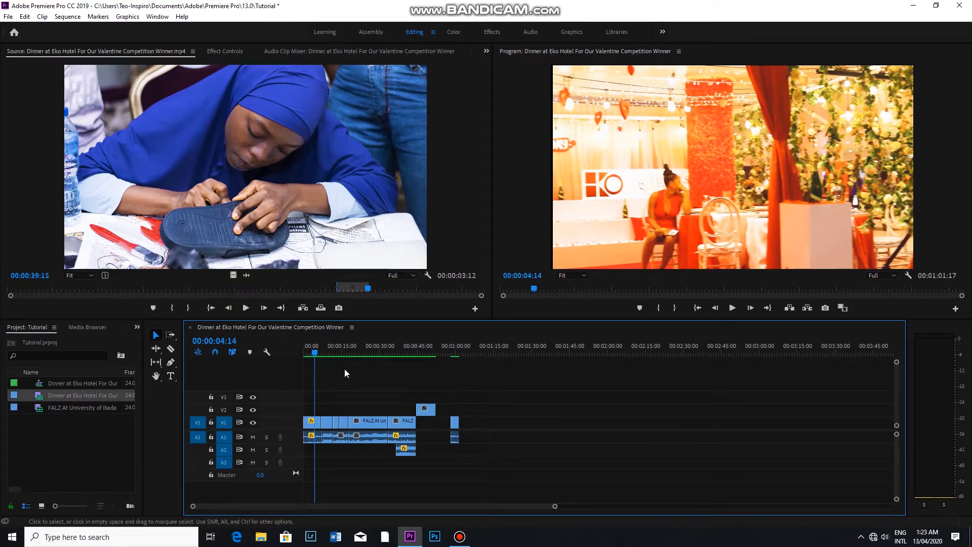
Step: Move the offset last FALZ clip down to V1 with its audio on A1, and ripple delete the gap before the newly added clip
click(409, 453)
drag(410, 455, 404, 392)
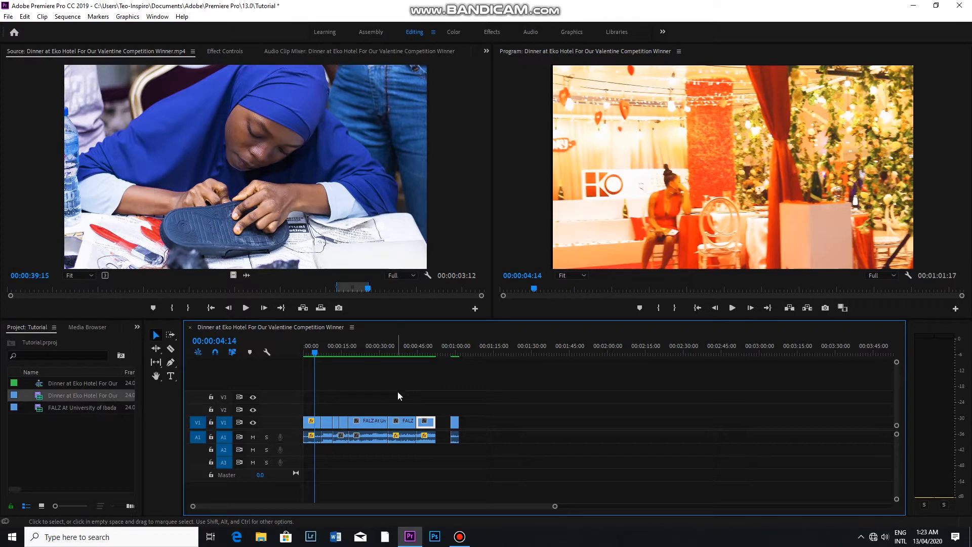
right_click(444, 426)
click(464, 430)
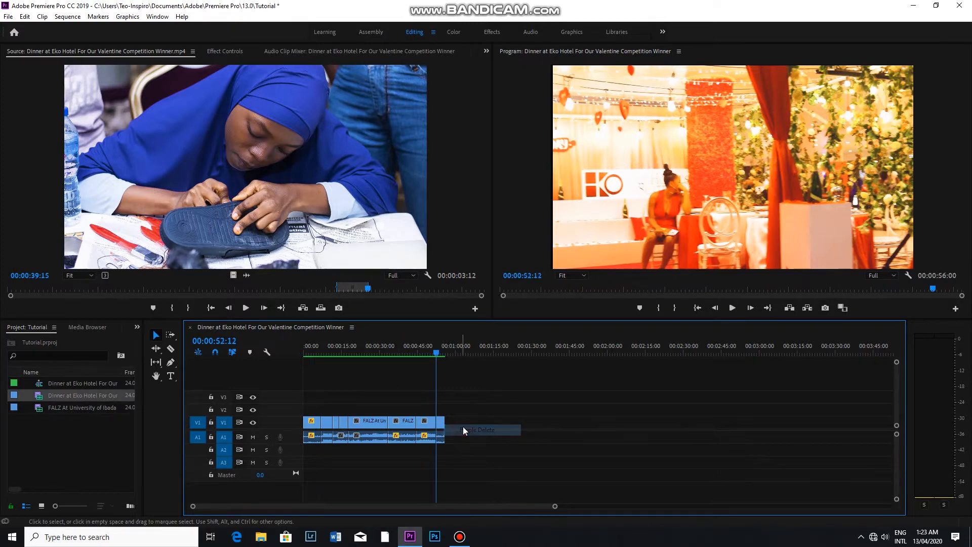
drag(436, 353, 430, 366)
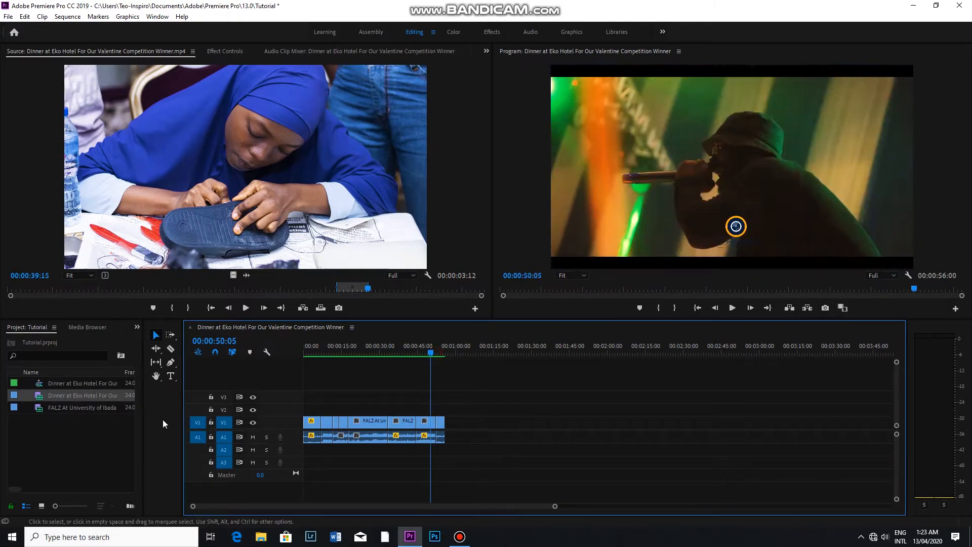
Step: Append a 00:00:06:10 section of the Dinner at Eko Hotel source, ending at 00:00:48:10, to the sequence and ripple delete the gap before it
drag(374, 290, 447, 292)
click(172, 308)
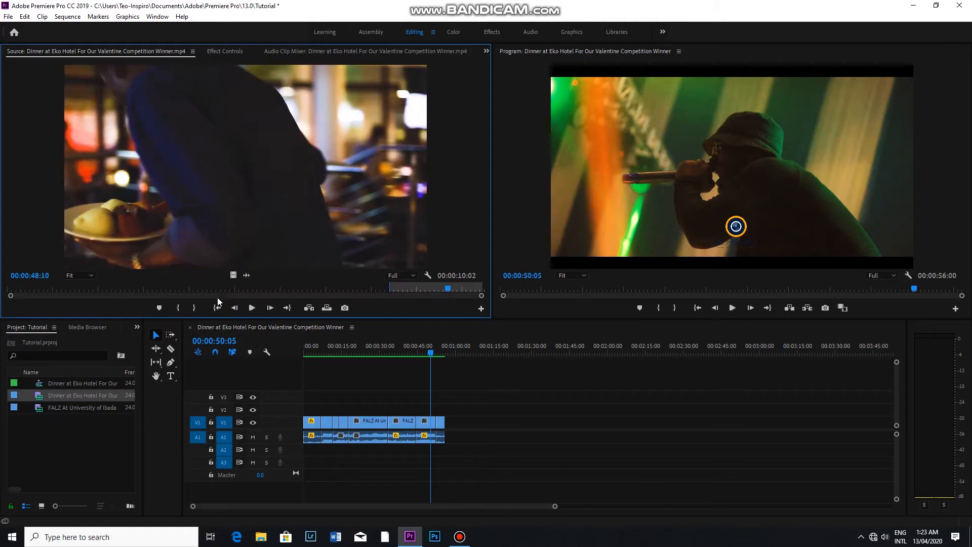
click(194, 307)
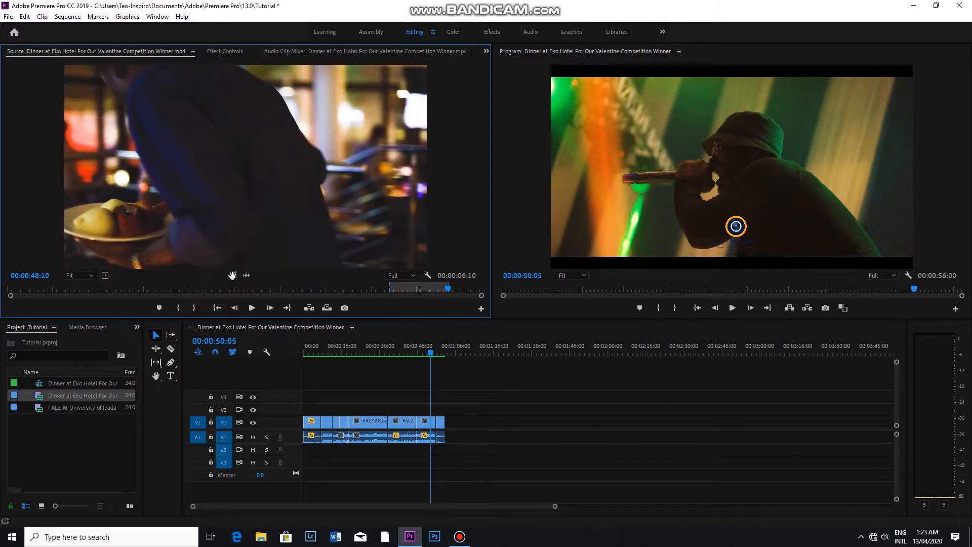
drag(255, 175, 473, 436)
right_click(458, 422)
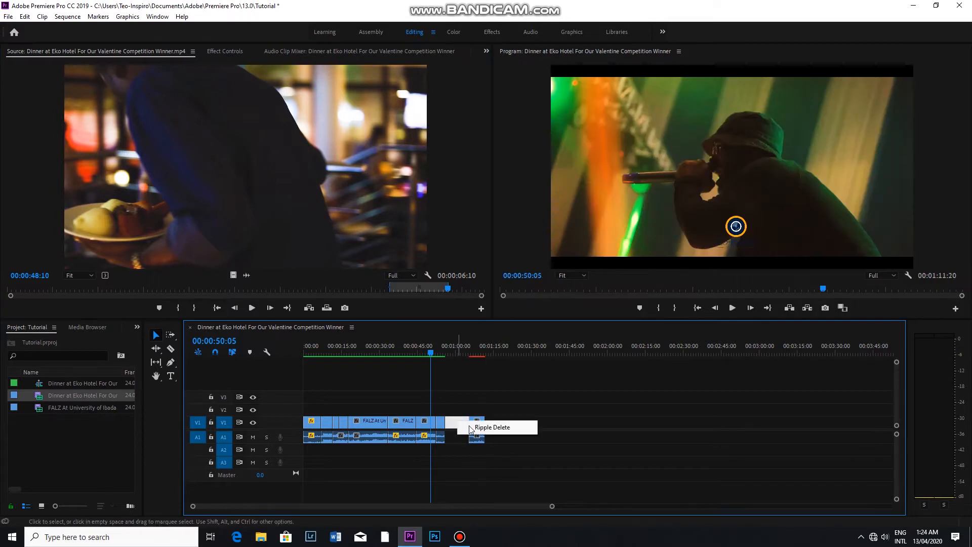
click(481, 427)
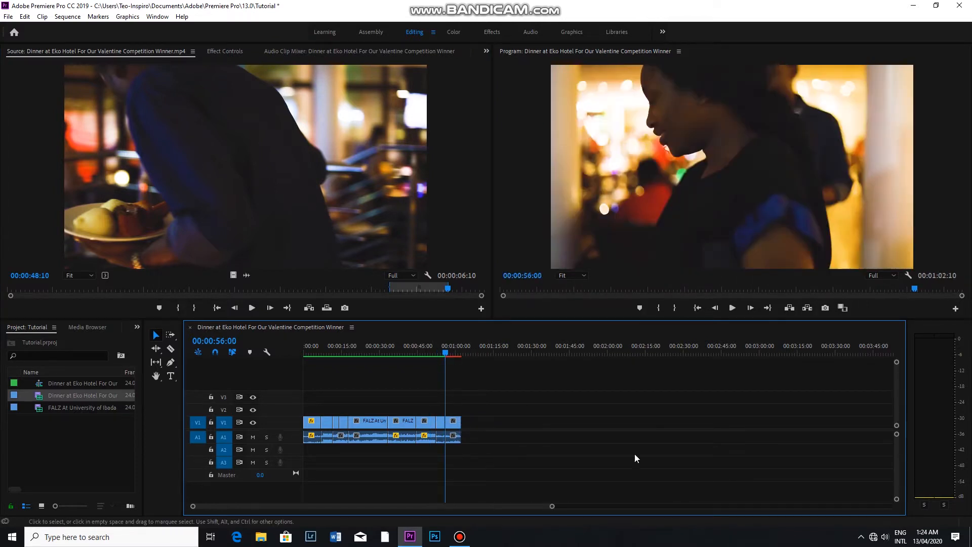
Step: Append a 00:00:25:05 section of the FALZ At University of Ibadan source, ending at 00:02:30:09, and ripple delete the gap before it
double_click(87, 408)
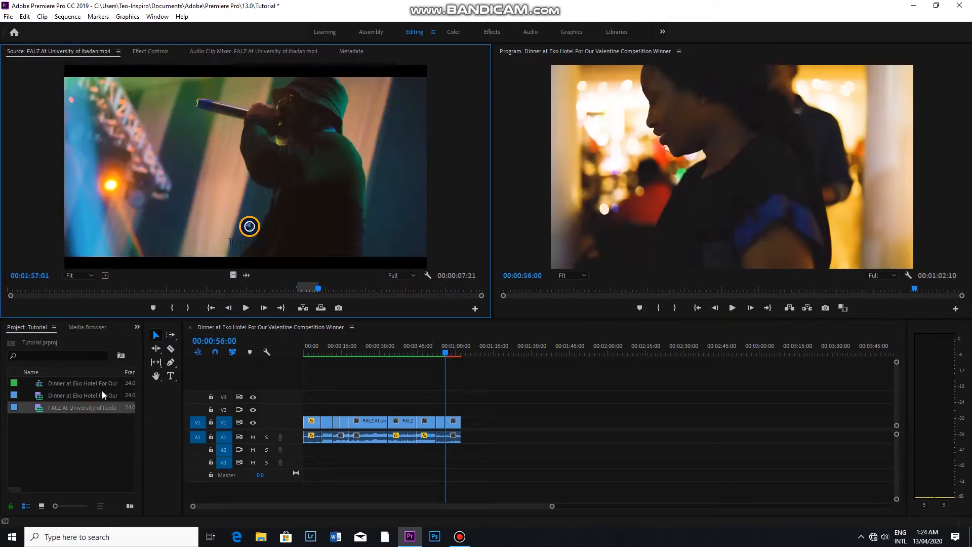
drag(325, 290, 407, 290)
click(171, 309)
click(194, 308)
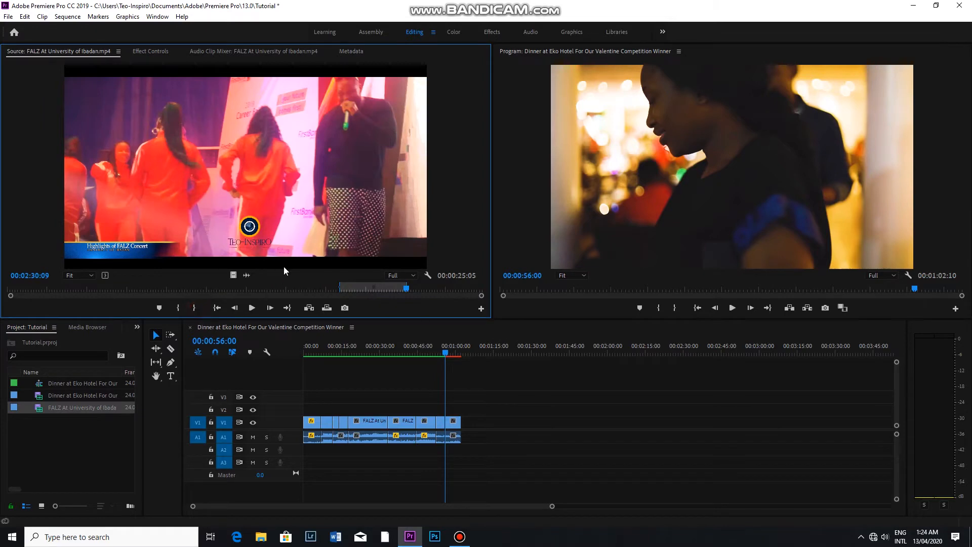
drag(241, 184, 451, 390)
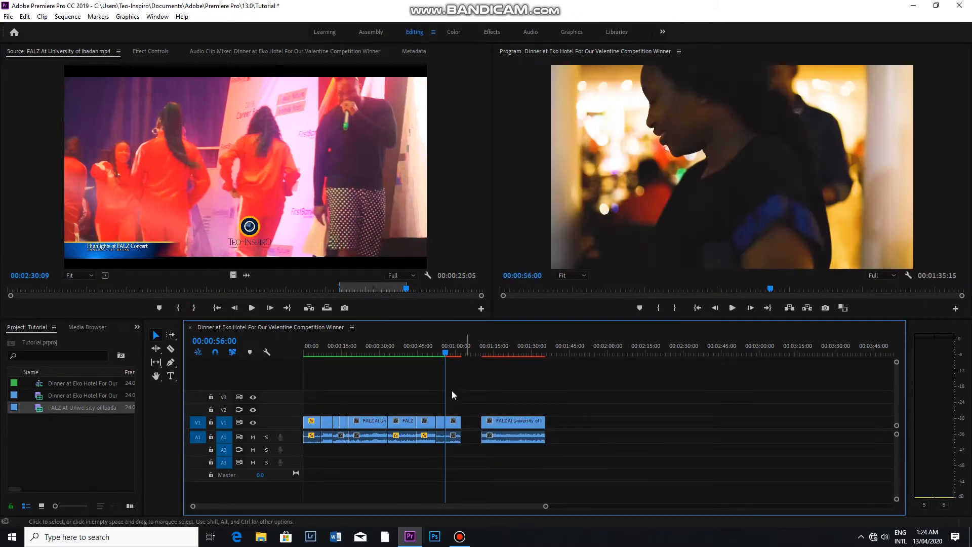
right_click(469, 422)
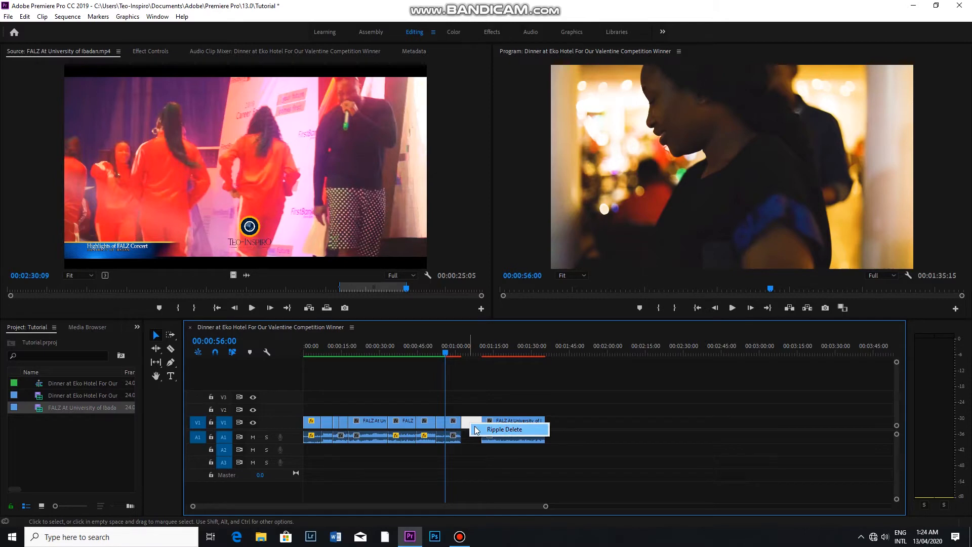
click(509, 429)
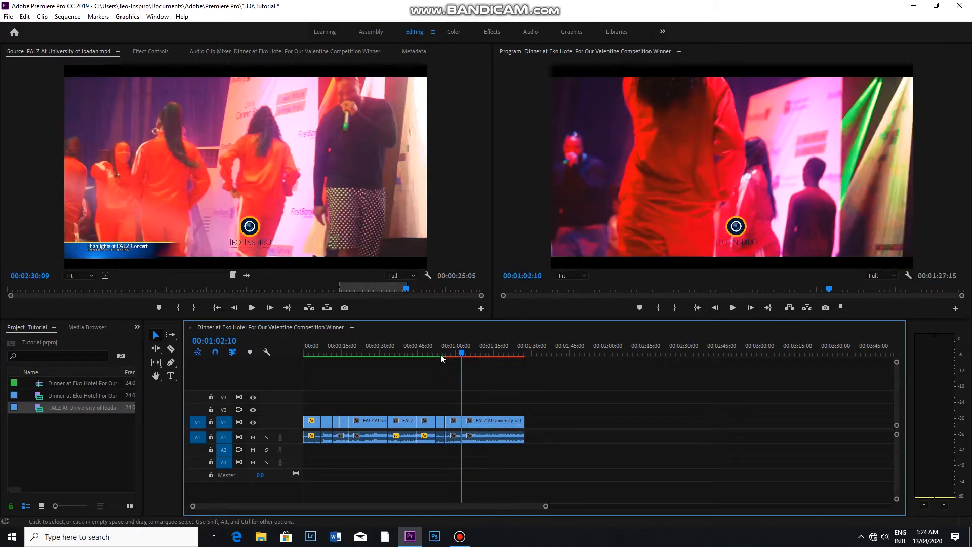
Step: Position the playhead at 00:01:00:00 and switch to the Effects workspace
drag(442, 358, 456, 396)
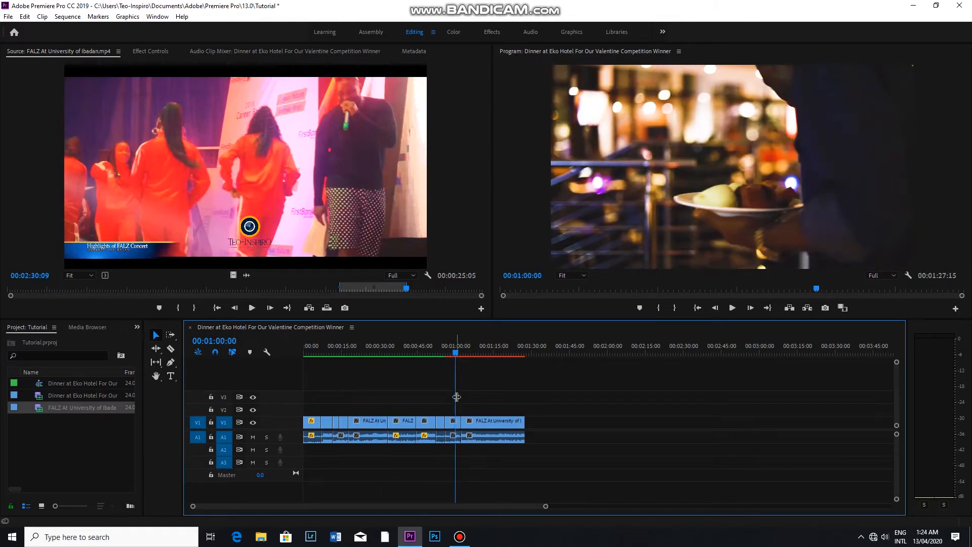
key(equal)
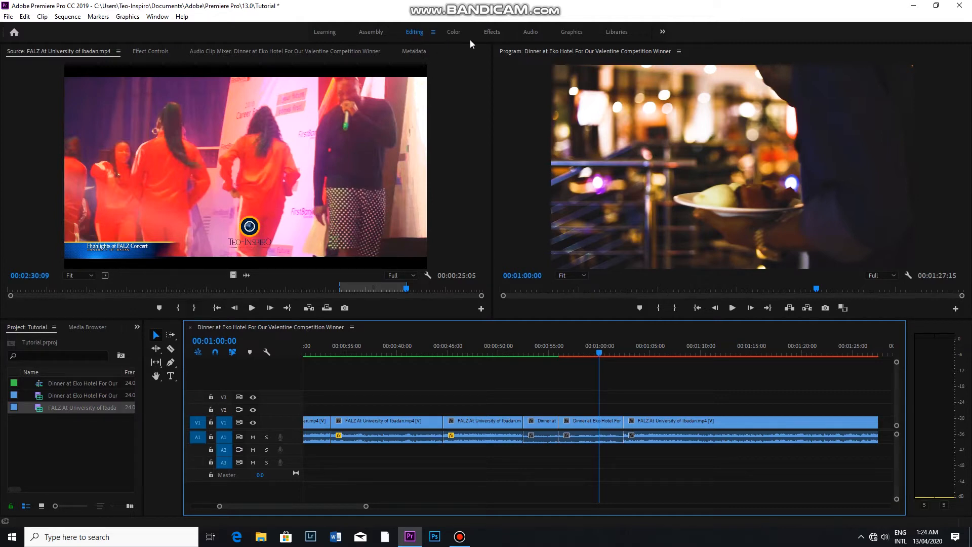
click(492, 32)
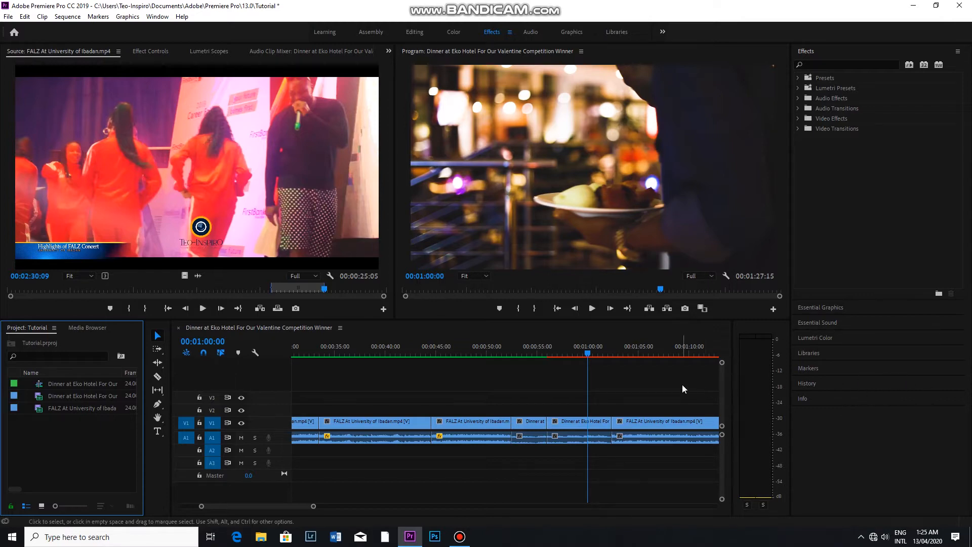
key(minus)
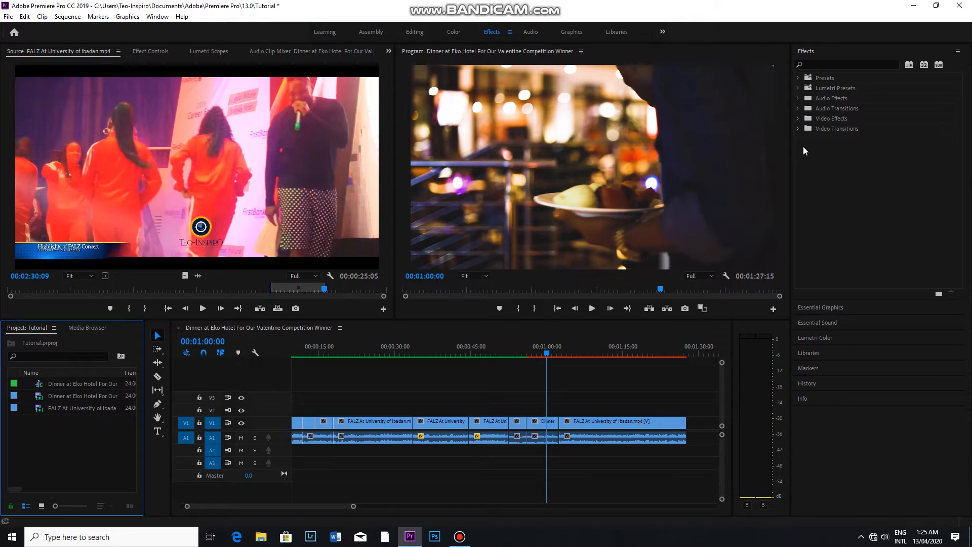
click(484, 397)
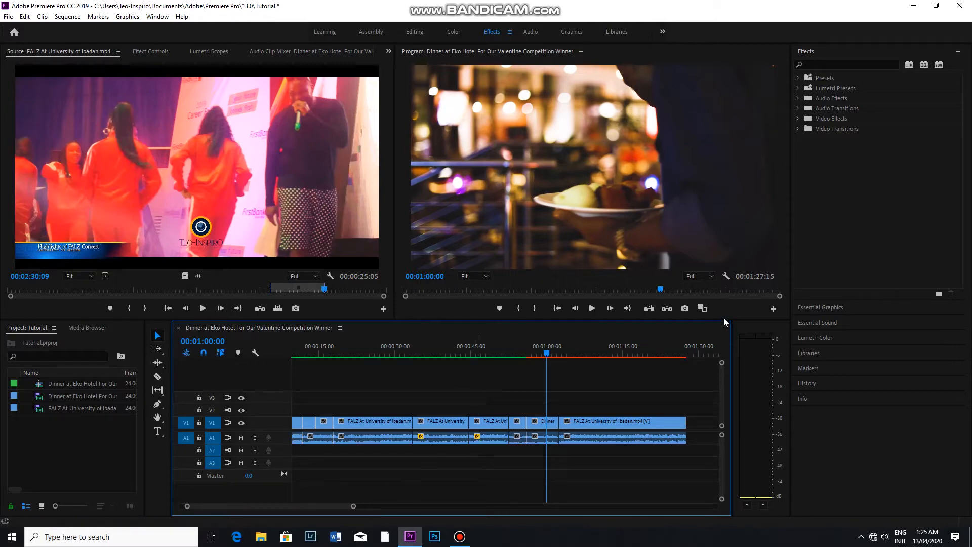
Step: Apply the DeNoise audio effect to the last FALZ At University of Ibadan clip on A1
click(799, 98)
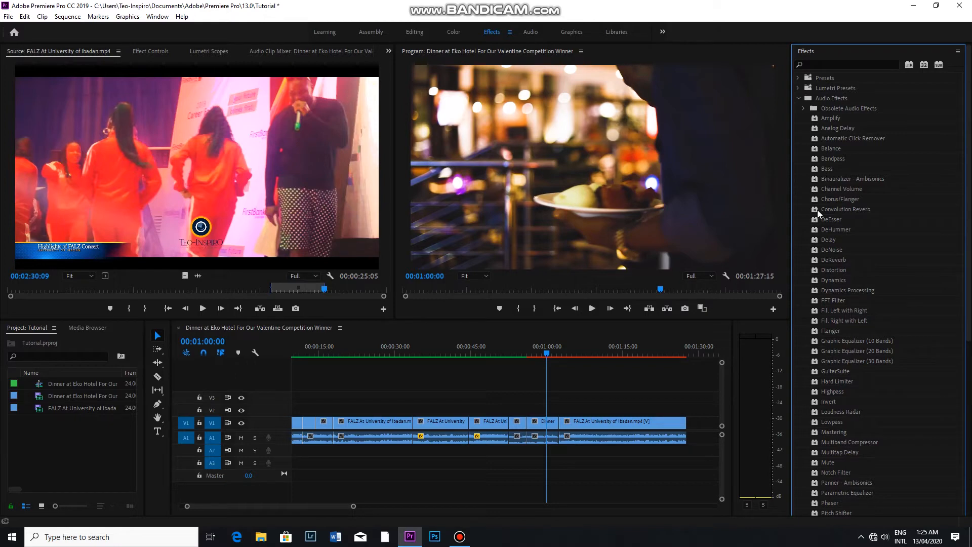
click(815, 251)
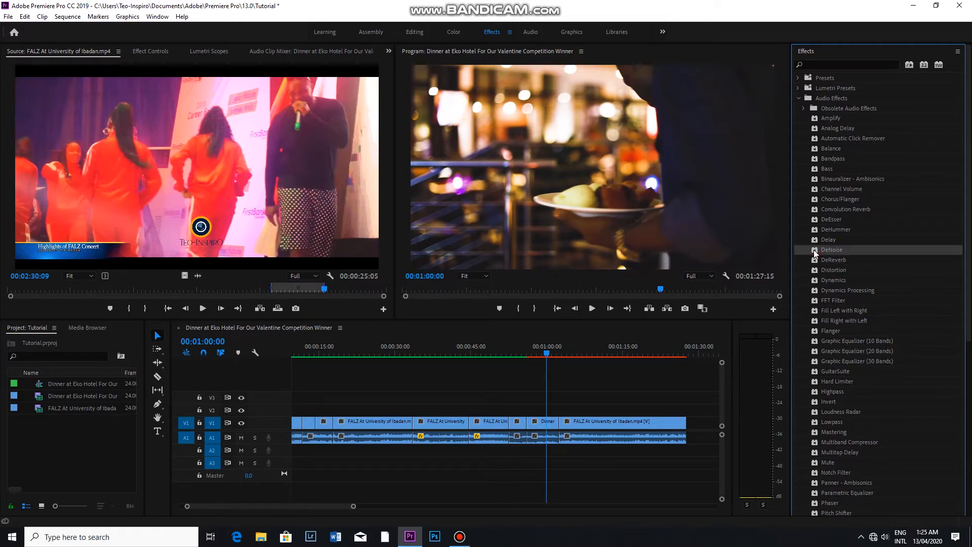
drag(815, 253, 626, 438)
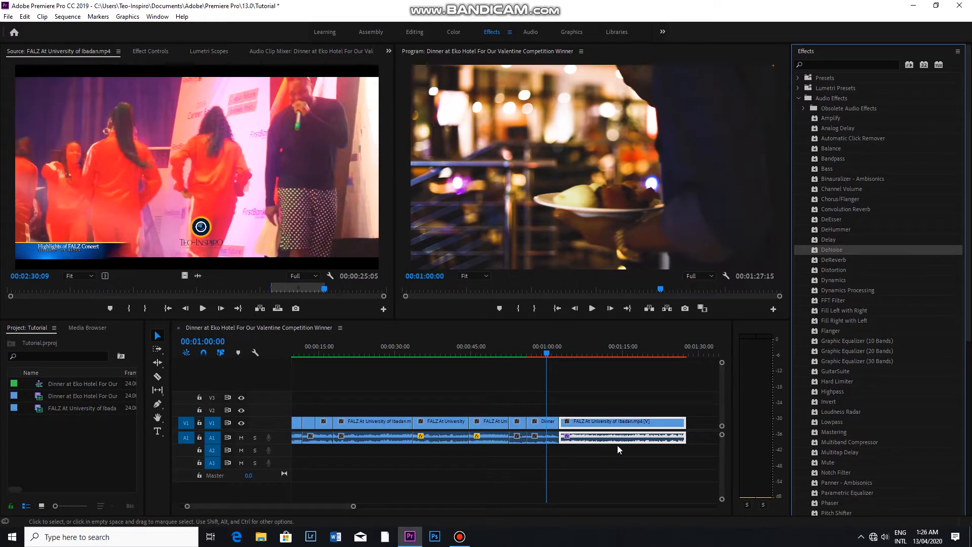
Step: Apply the Volume audio effect to the last FALZ clip and display its DeNoise and Volume effect settings
drag(554, 357, 608, 392)
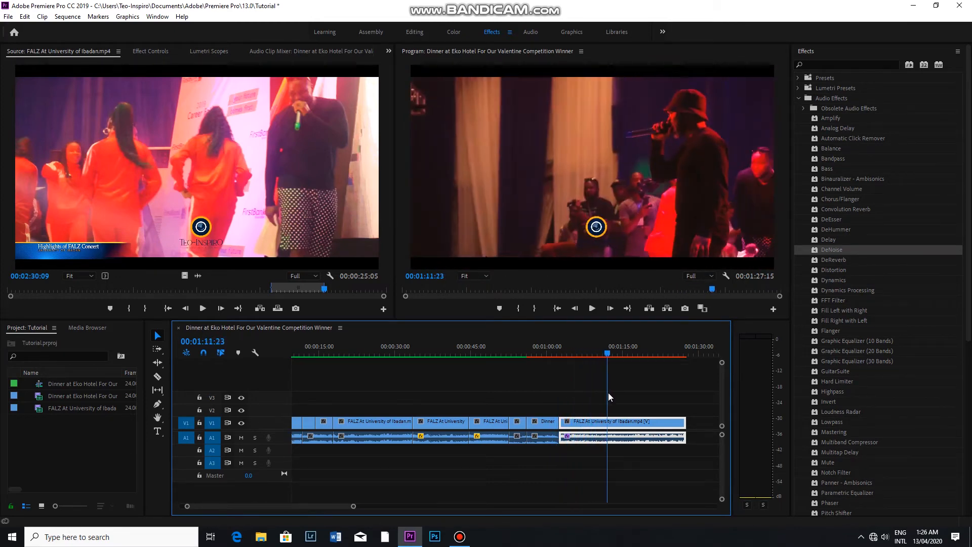
scroll(873, 339, down, 2)
scroll(873, 339, down, 9)
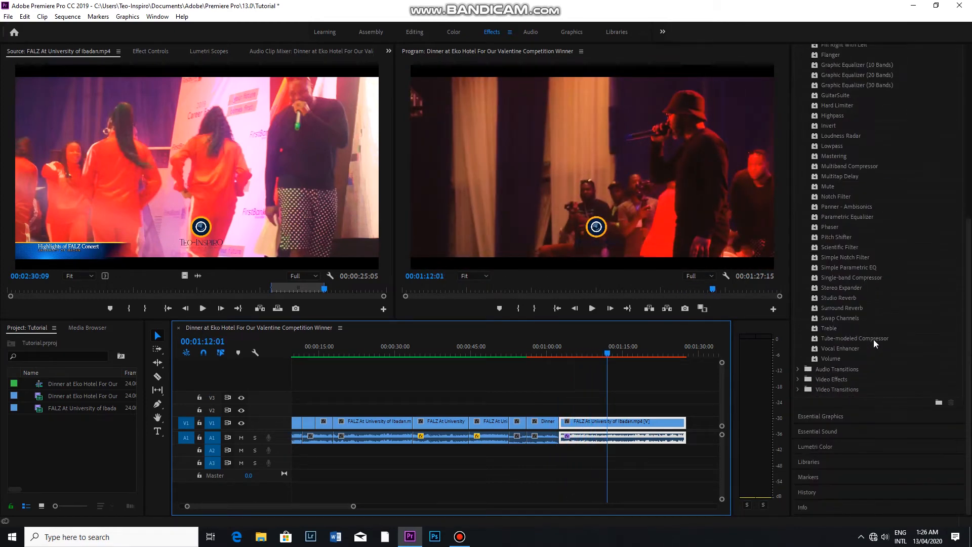
click(815, 359)
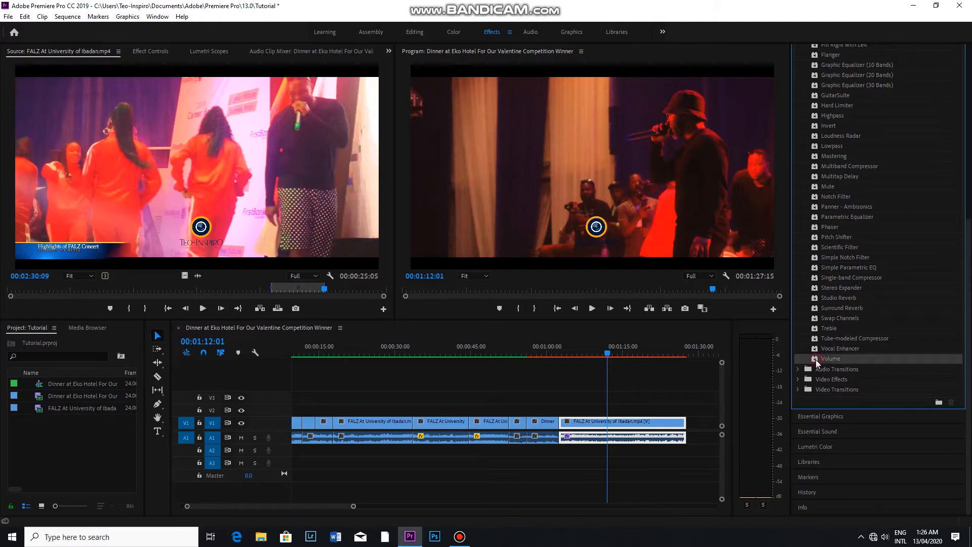
drag(815, 360, 661, 437)
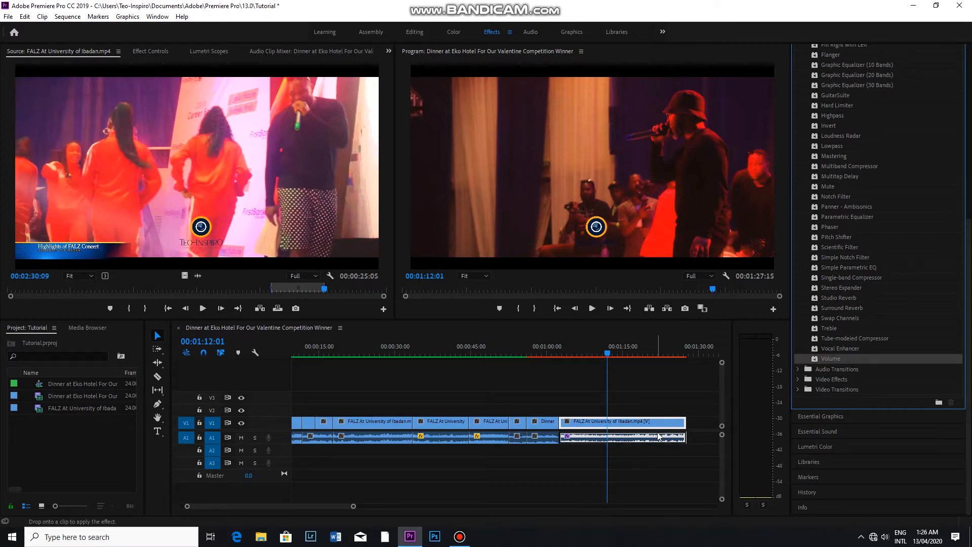
click(147, 51)
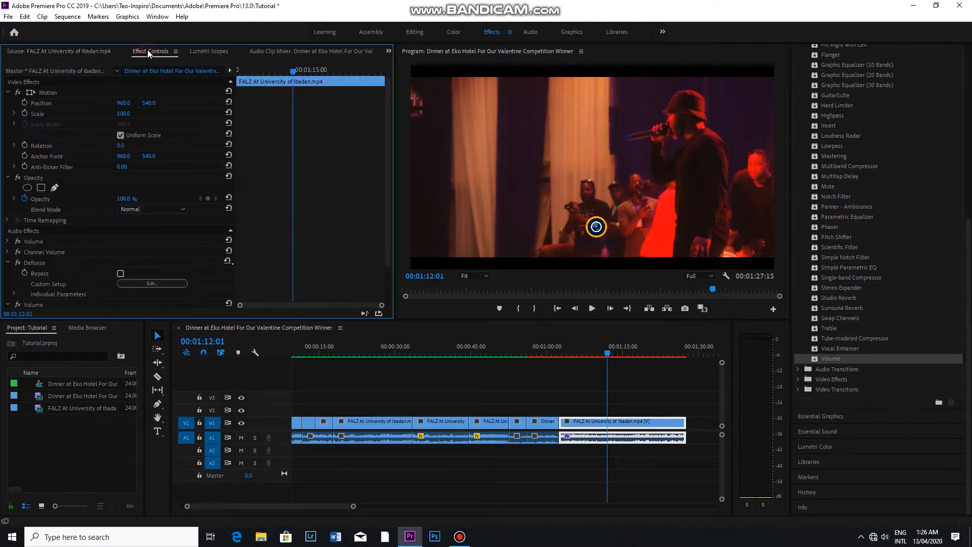
scroll(388, 184, down, 3)
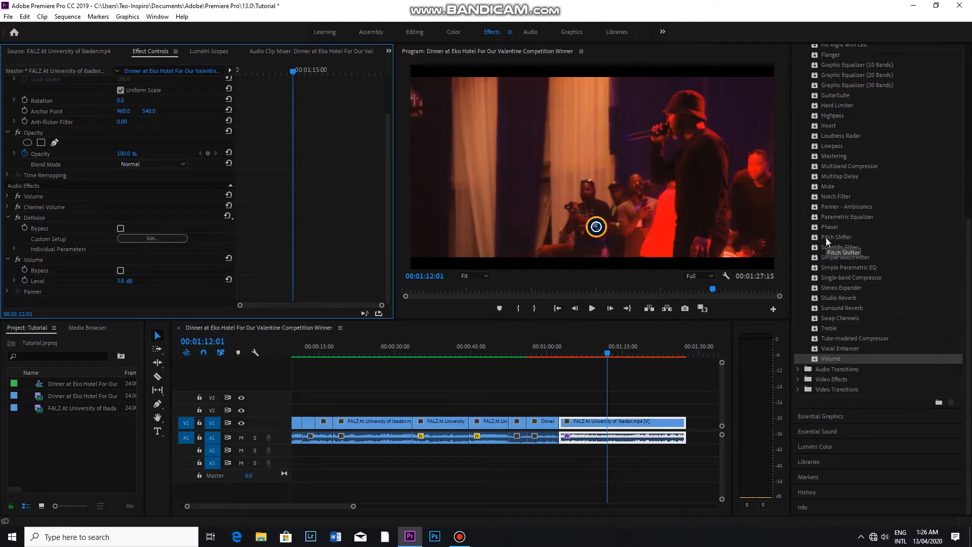
Step: Collapse the audio effects list and display the Crossfade audio transitions
scroll(824, 238, up, 10)
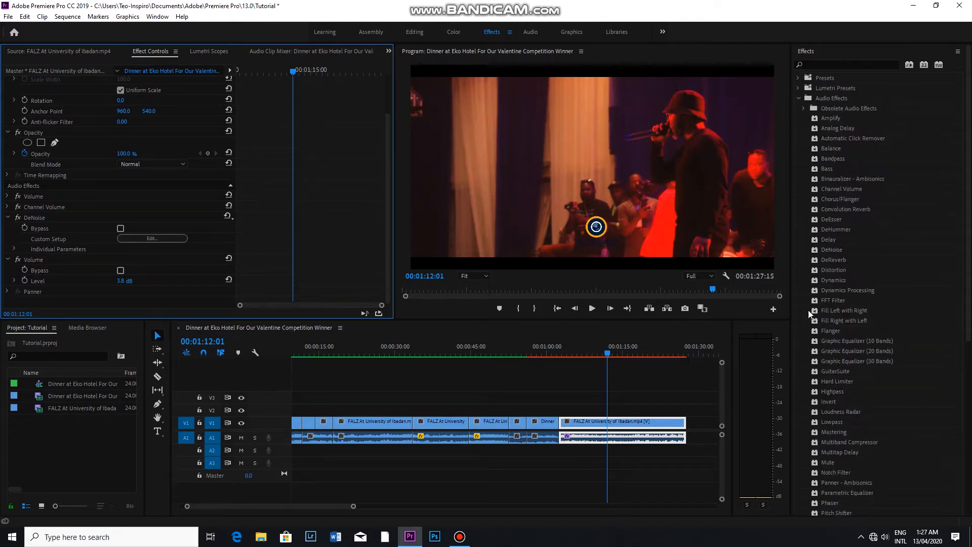
click(798, 98)
click(799, 98)
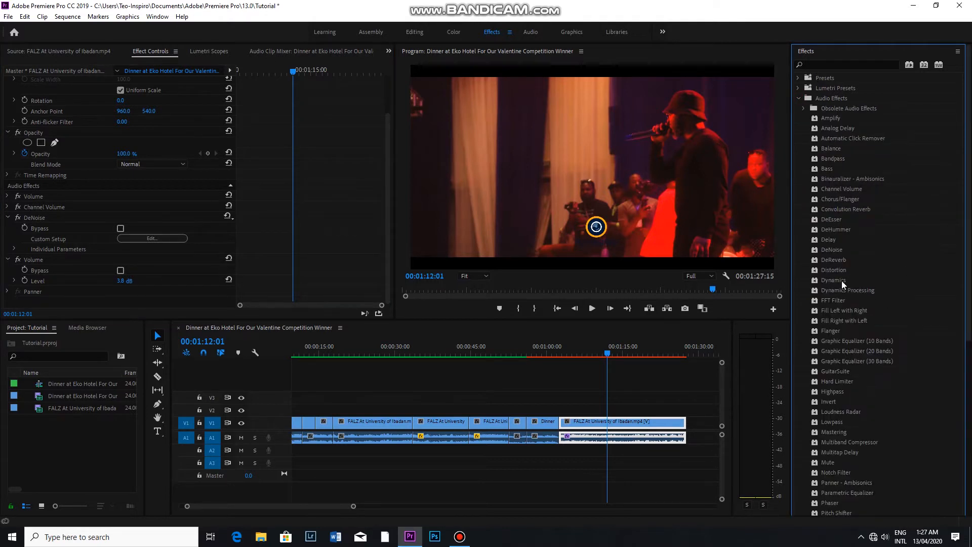
click(799, 99)
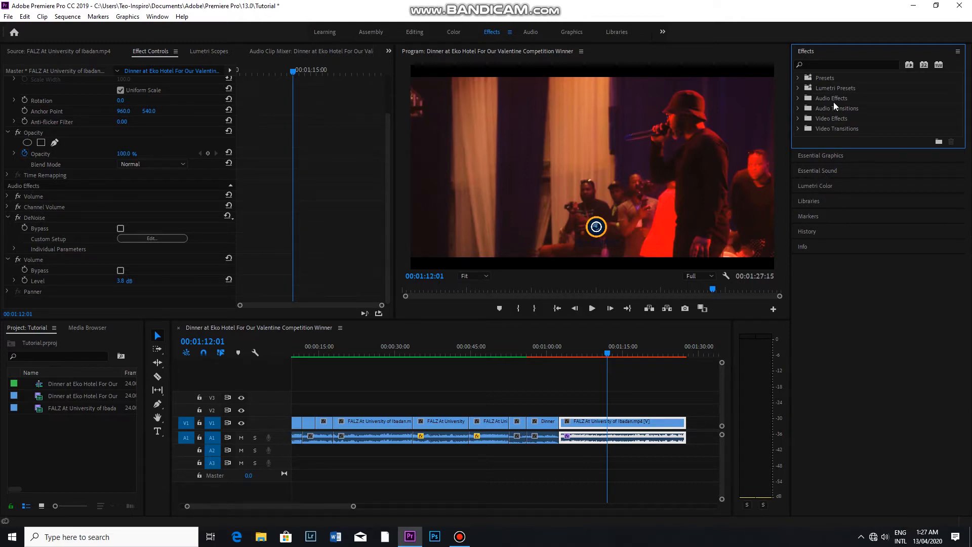
click(797, 108)
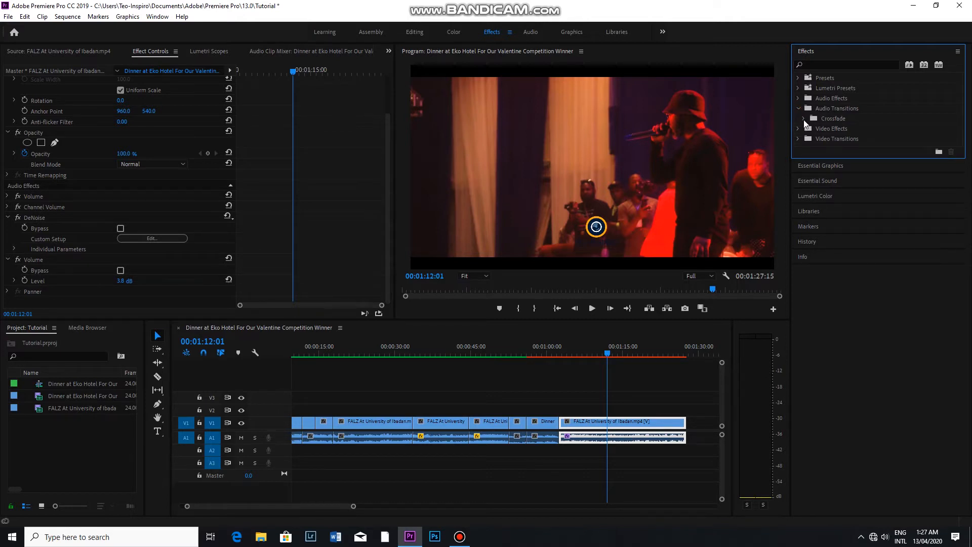
click(804, 119)
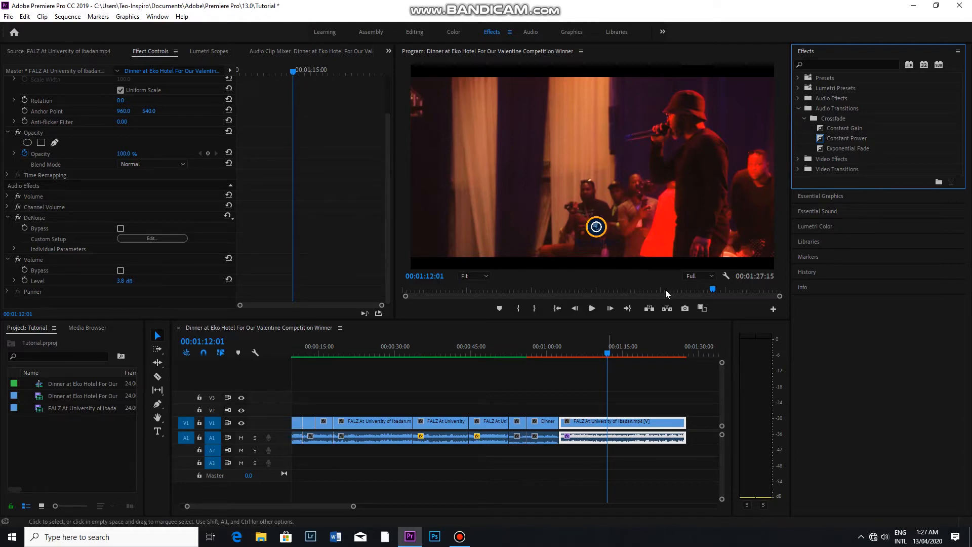
Step: Play the sequence from 00:01:01:01 across the cut into the last FALZ At University of Ibadan clip
drag(607, 355, 552, 363)
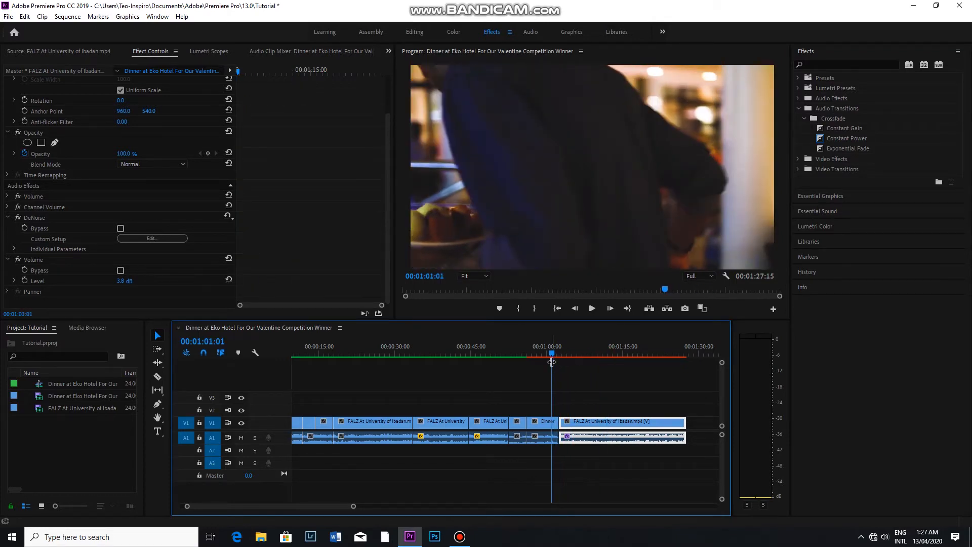
key(space)
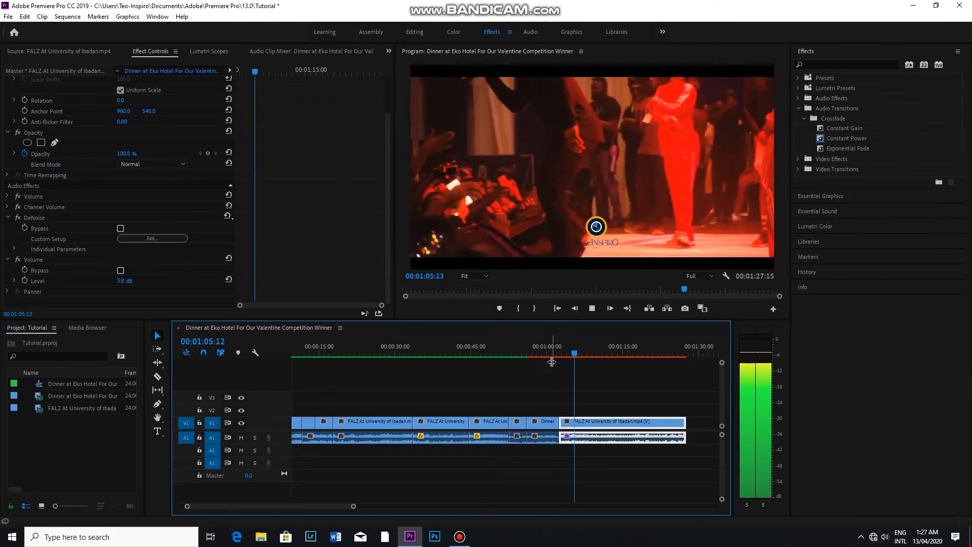
key(space)
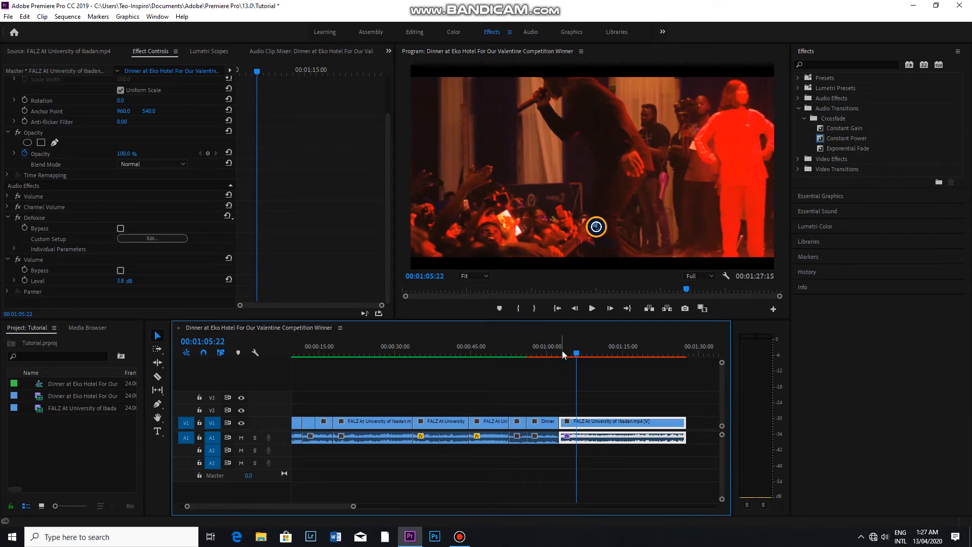
Step: Apply the Exponential Fade audio transition at the cut before the last FALZ clip on A1 and play it back from 00:01:01:16
drag(576, 354, 573, 416)
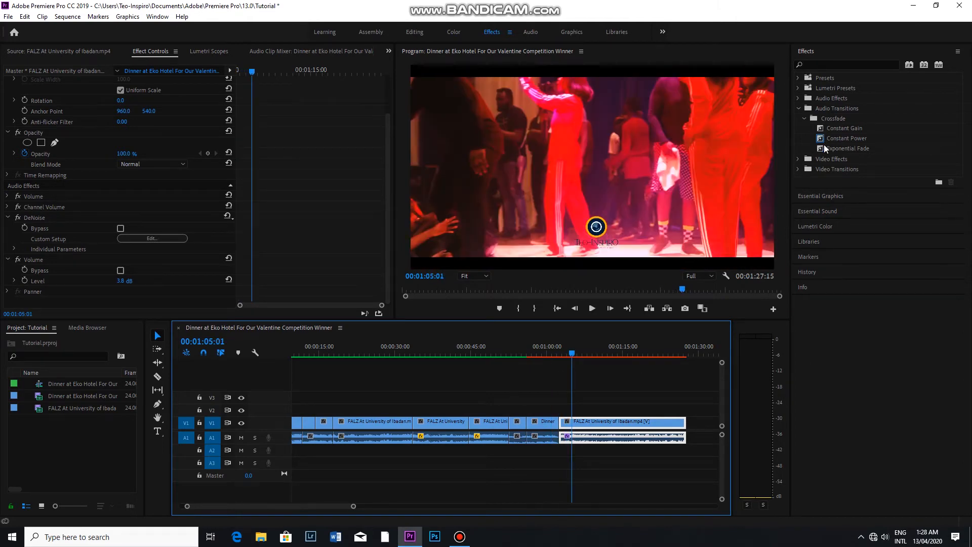
drag(821, 147, 563, 443)
drag(572, 349, 551, 371)
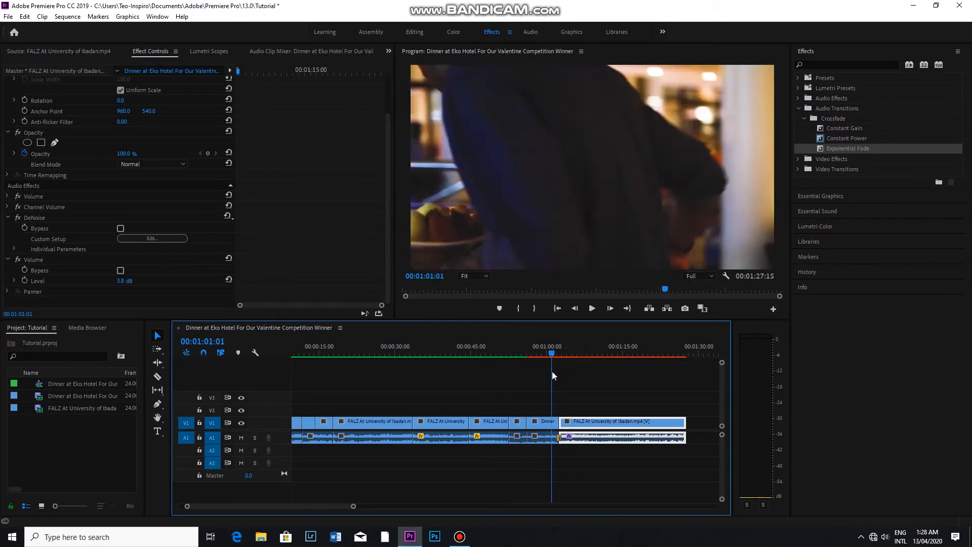
click(556, 358)
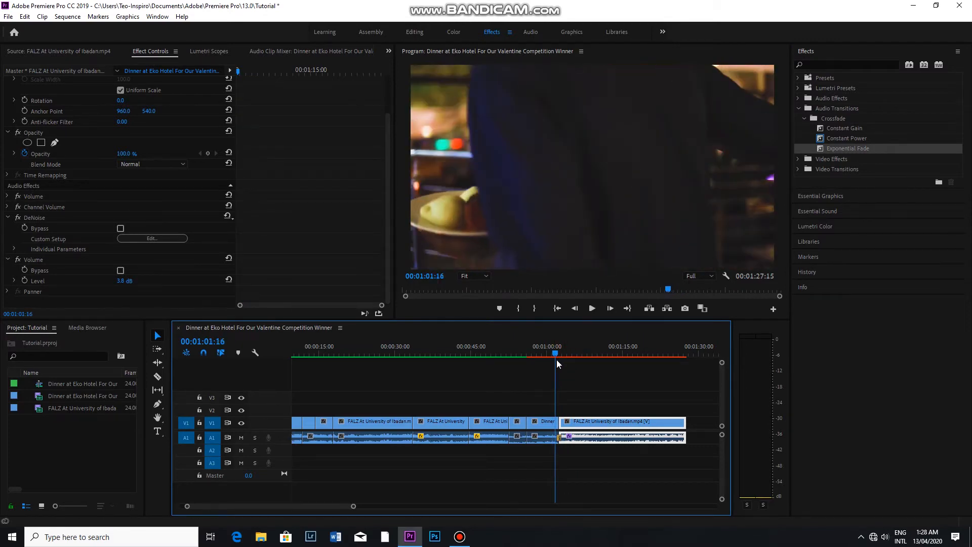
key(space)
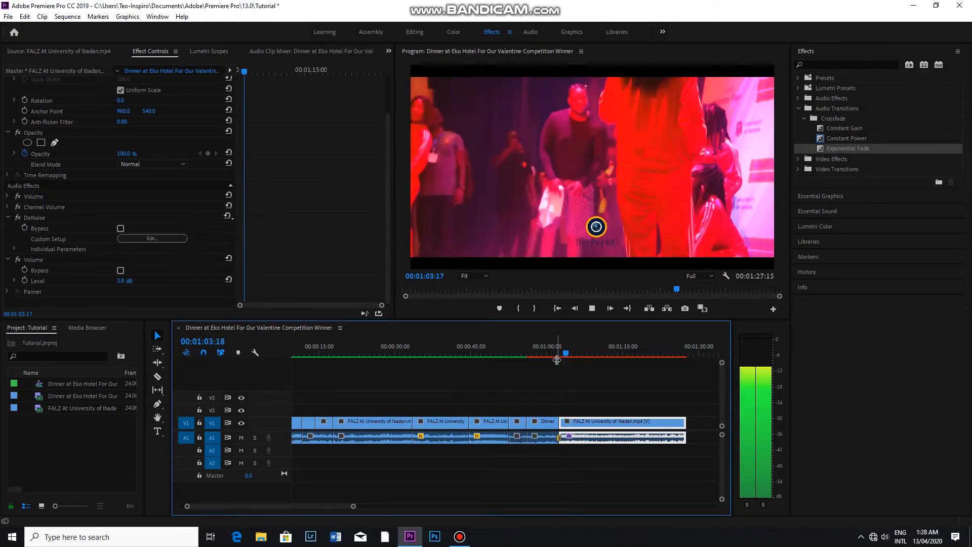
Step: Move the playhead to 00:01:11:11 and save the project
drag(556, 359, 608, 377)
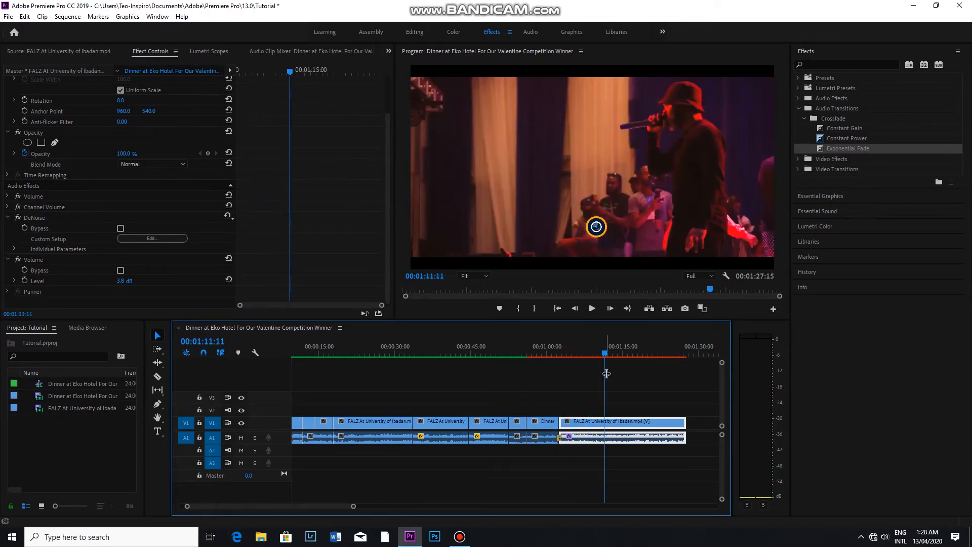
key(ctrl+s)
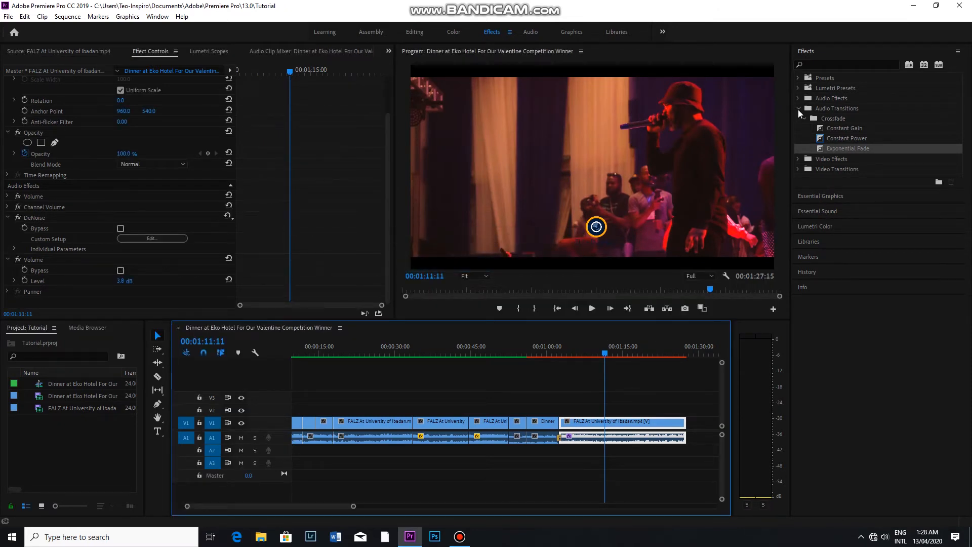
Step: Apply the Lighting Effects video effect from the Adjust group to the last FALZ At University of Ibadan clip on V1
click(798, 109)
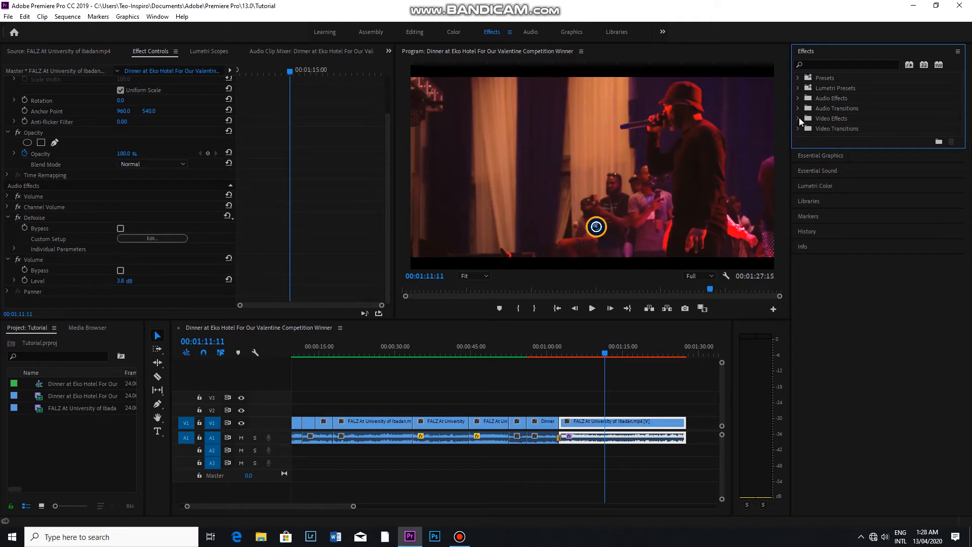
click(799, 118)
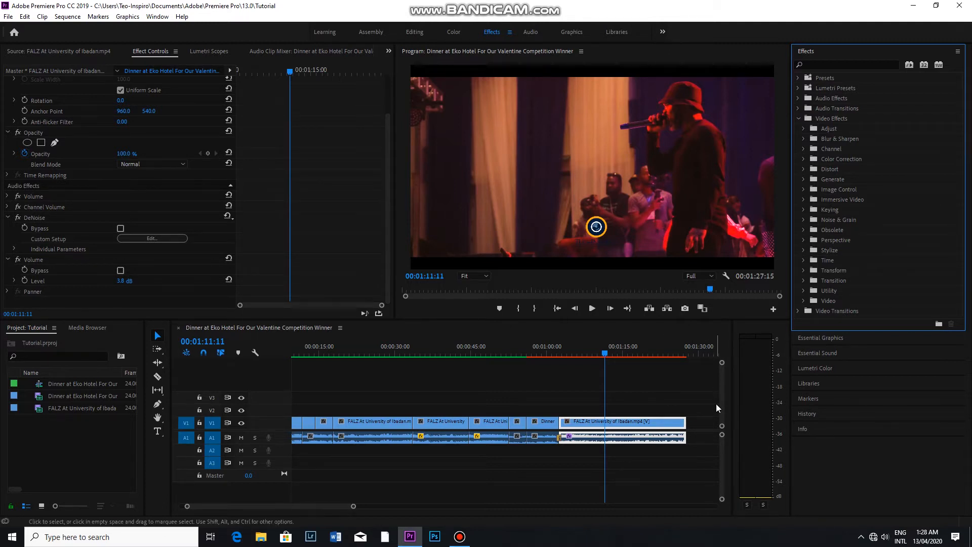
click(803, 129)
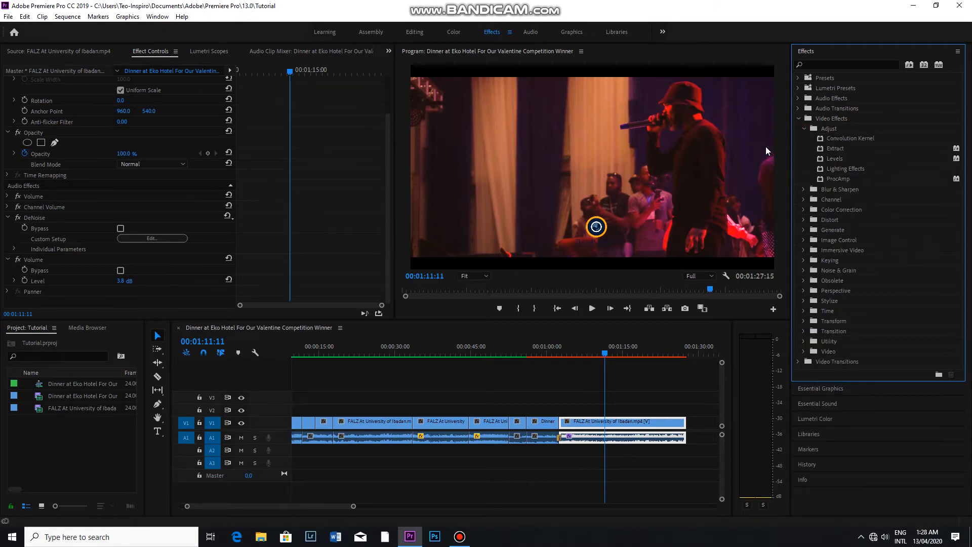
click(820, 169)
drag(764, 282, 610, 429)
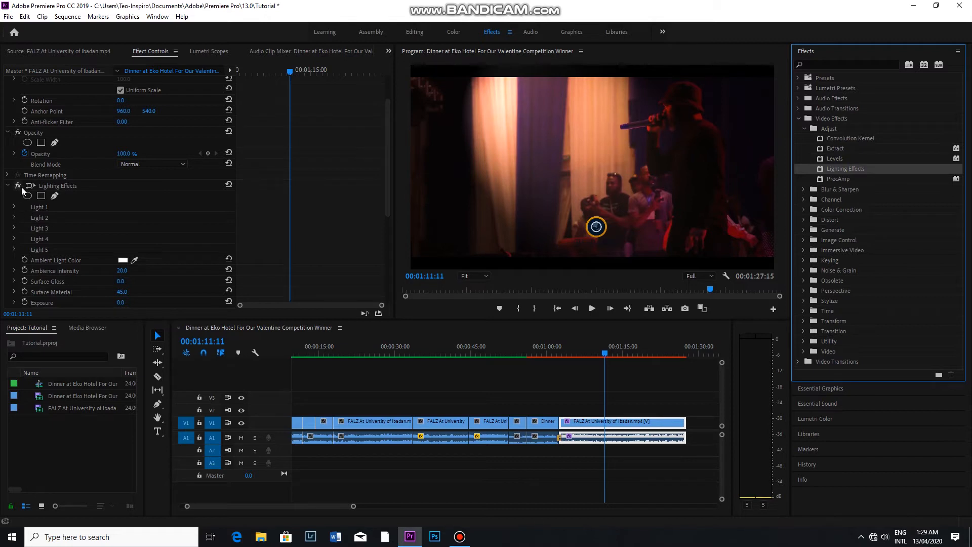
Step: Set the Lighting Effects Surface Material to 100 and switch the effect off after comparing the picture with and without it
scroll(129, 231, down, 2)
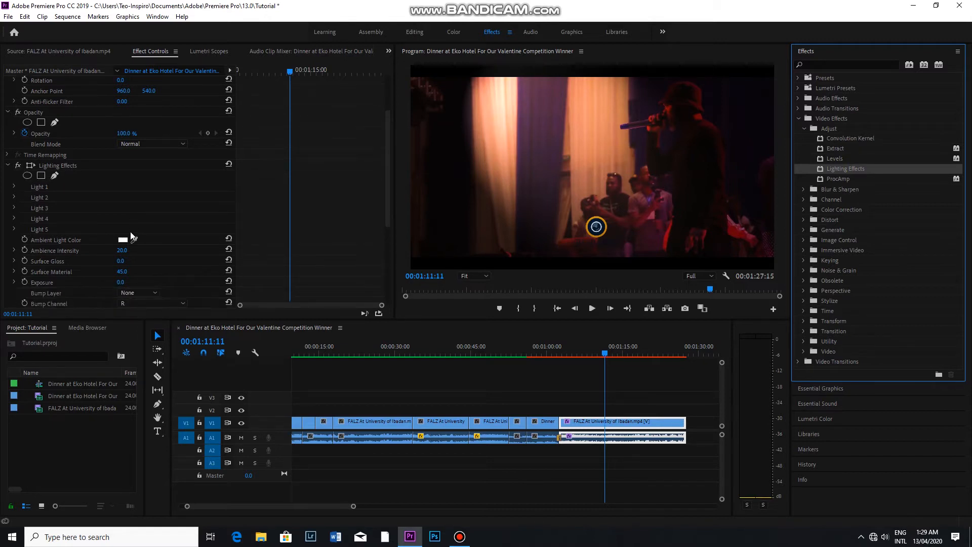
scroll(131, 233, down, 1)
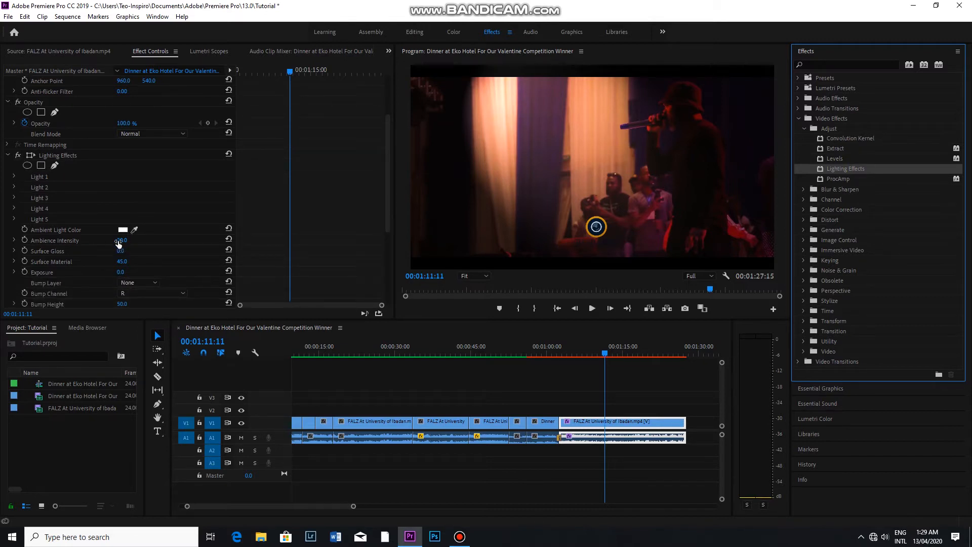
drag(120, 262, 131, 261)
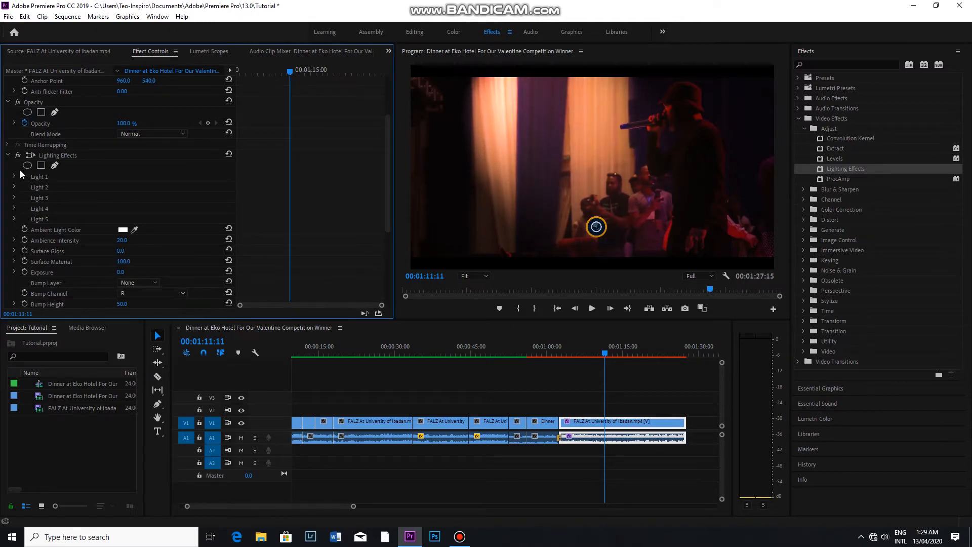
click(20, 156)
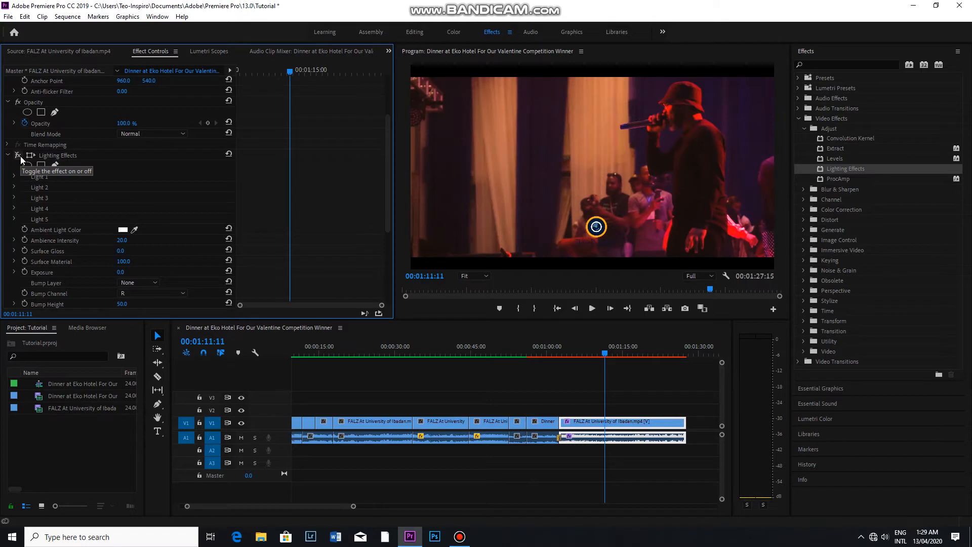
click(21, 156)
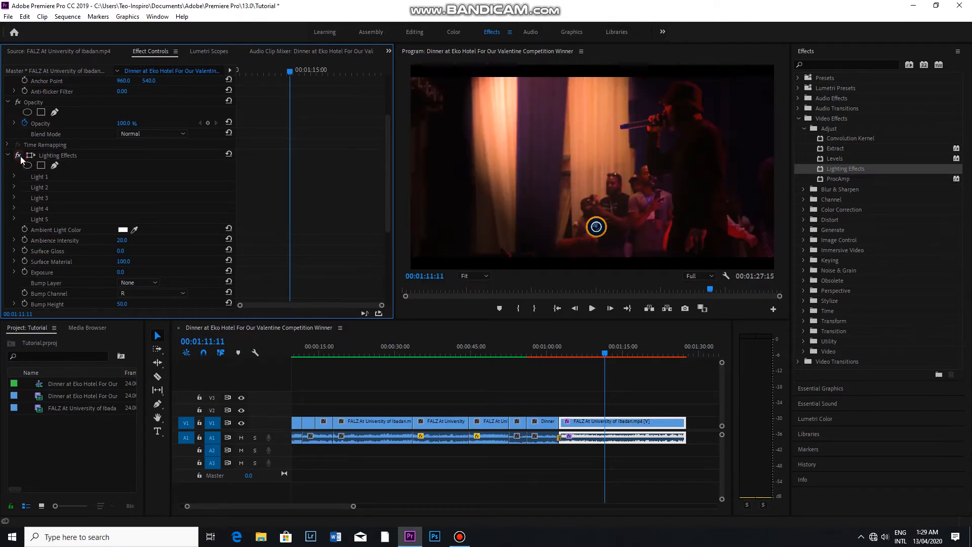
click(21, 157)
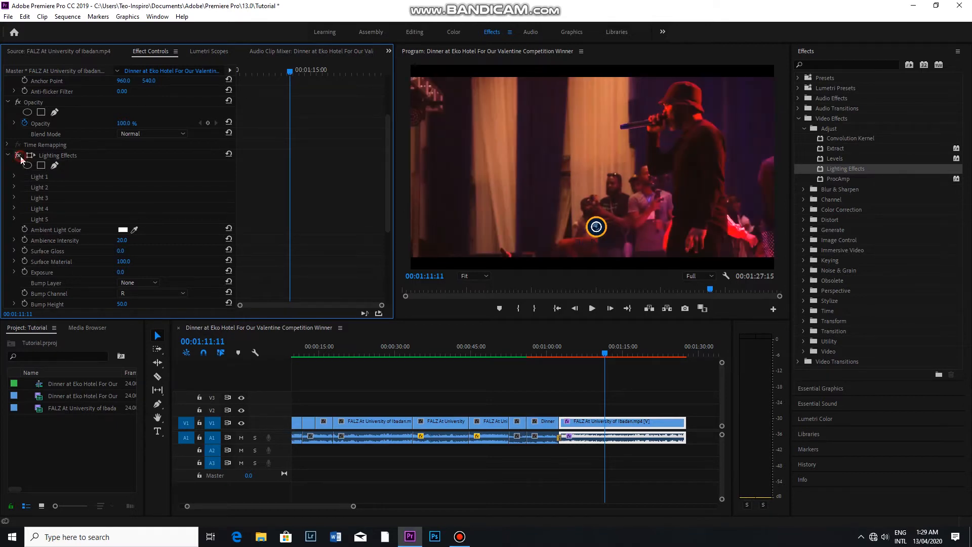
Step: Apply the Gaussian Blur video effect from the Blur & Sharpen group to the last FALZ clip on V1
click(803, 129)
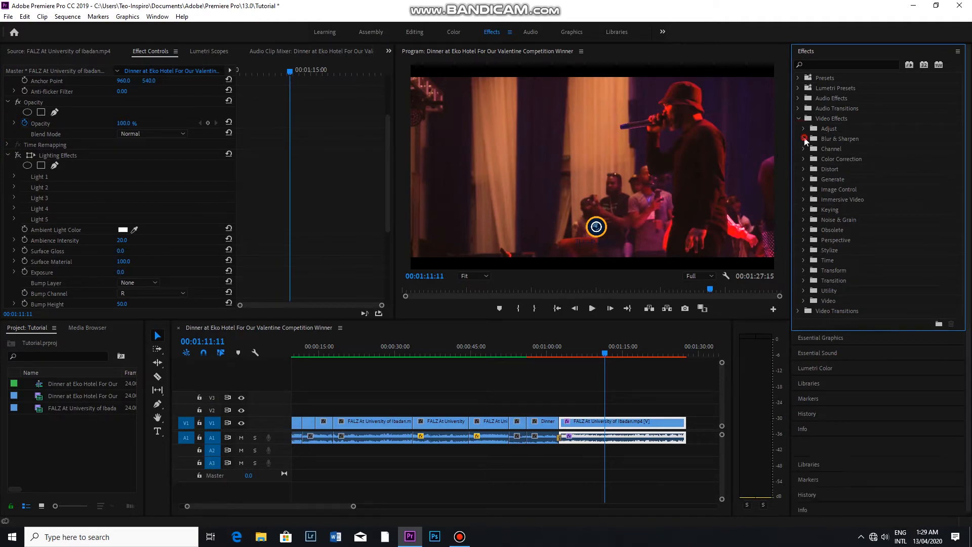
click(804, 137)
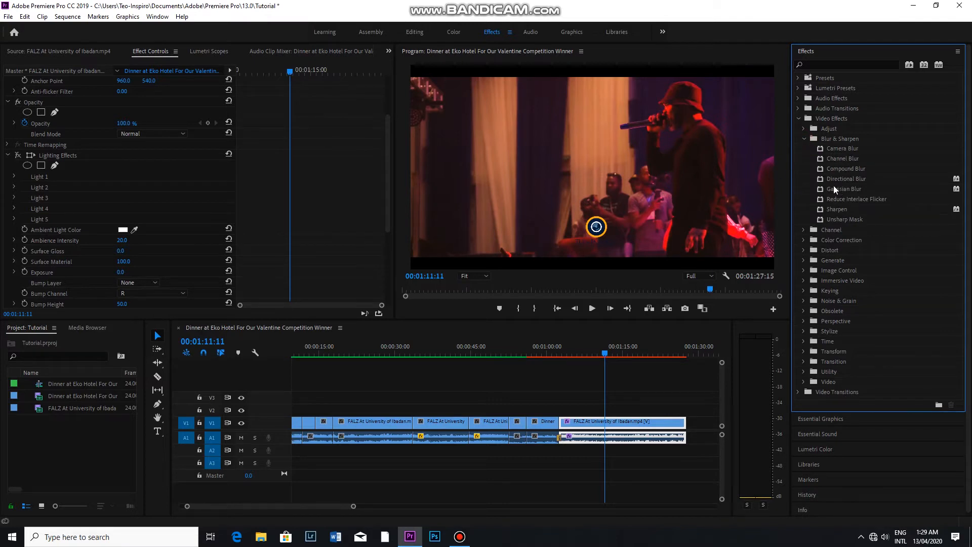
drag(822, 192, 634, 424)
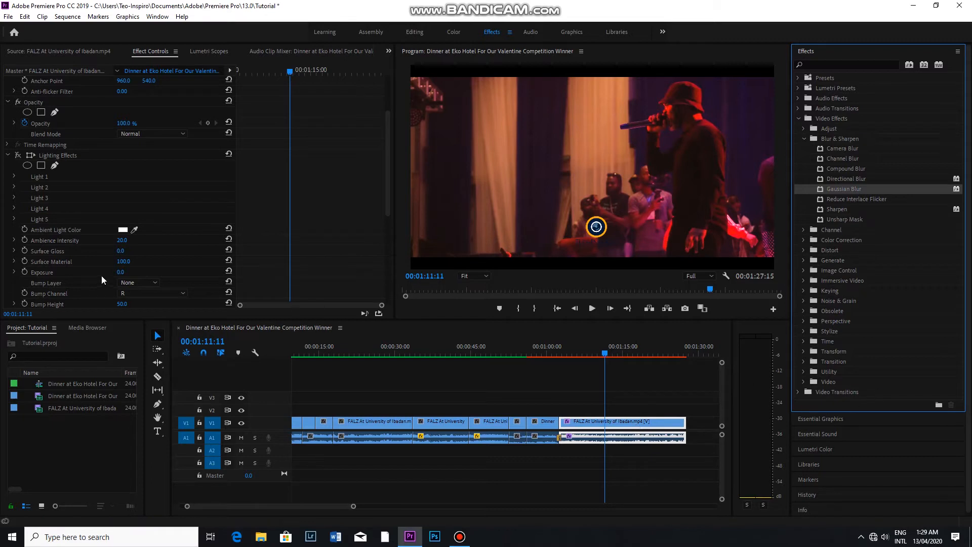
Step: Set the Gaussian Blur blurriness to 28 and switch the blur effect off
drag(387, 204, 385, 299)
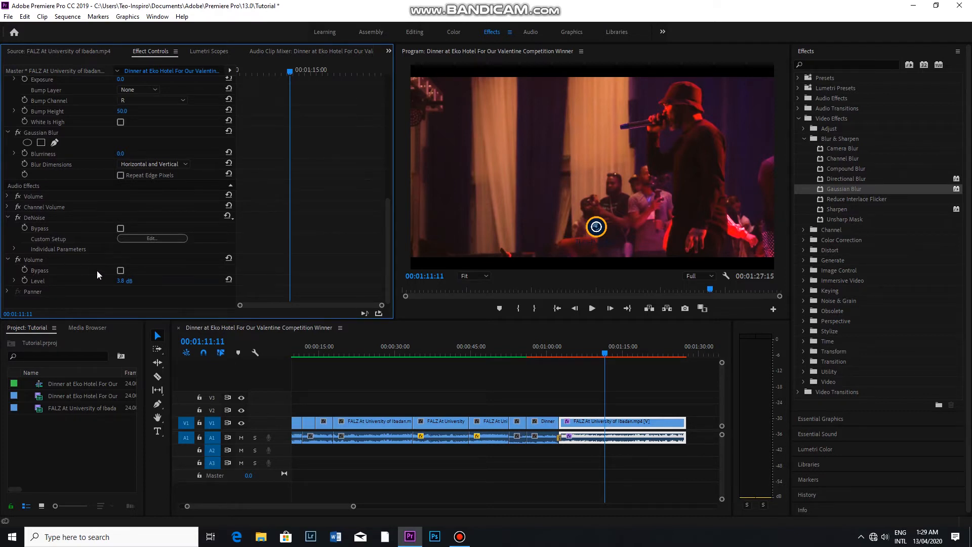
drag(121, 153, 154, 153)
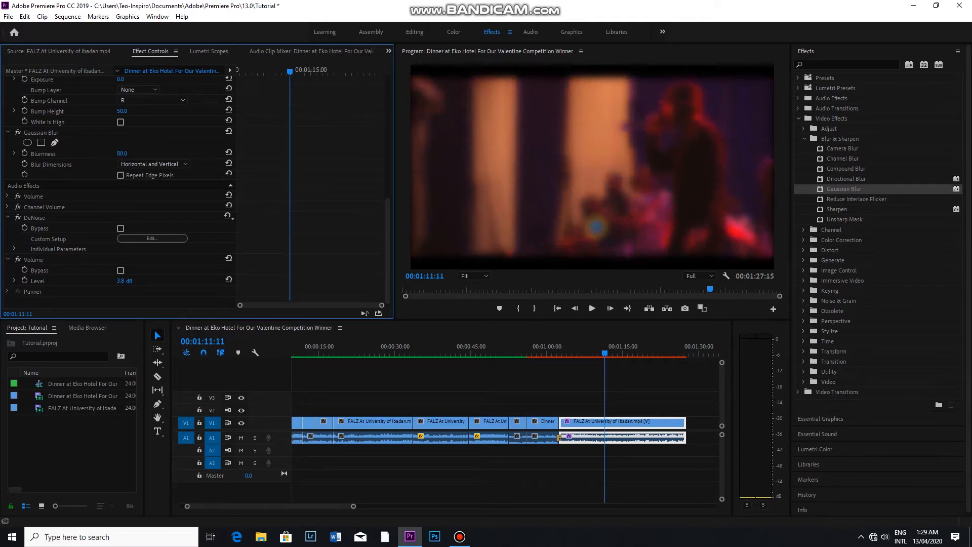
drag(121, 154, 94, 154)
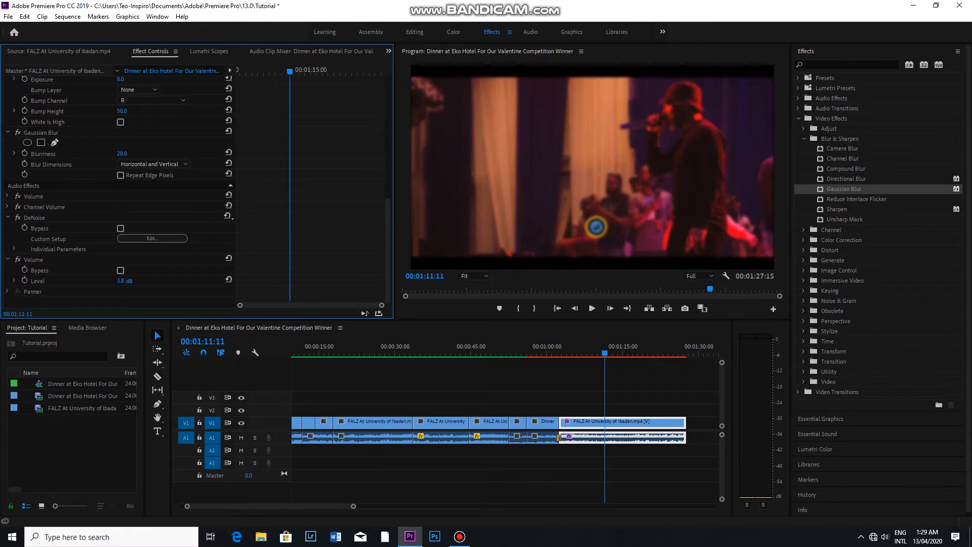
click(19, 133)
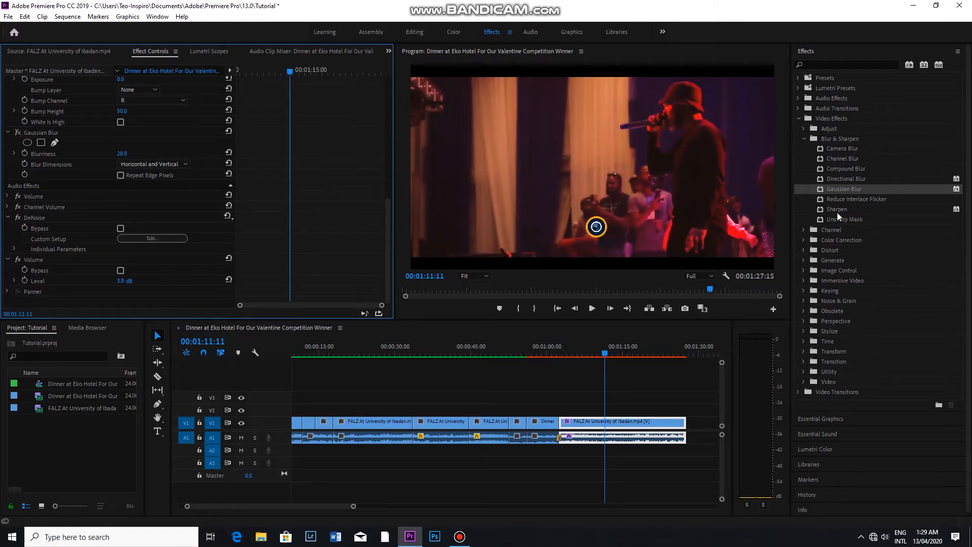
Step: Apply the Crop video effect to the last Dinner at Eko Hotel clip on V1 and try its edge crop values at 00:00:58:23
click(804, 139)
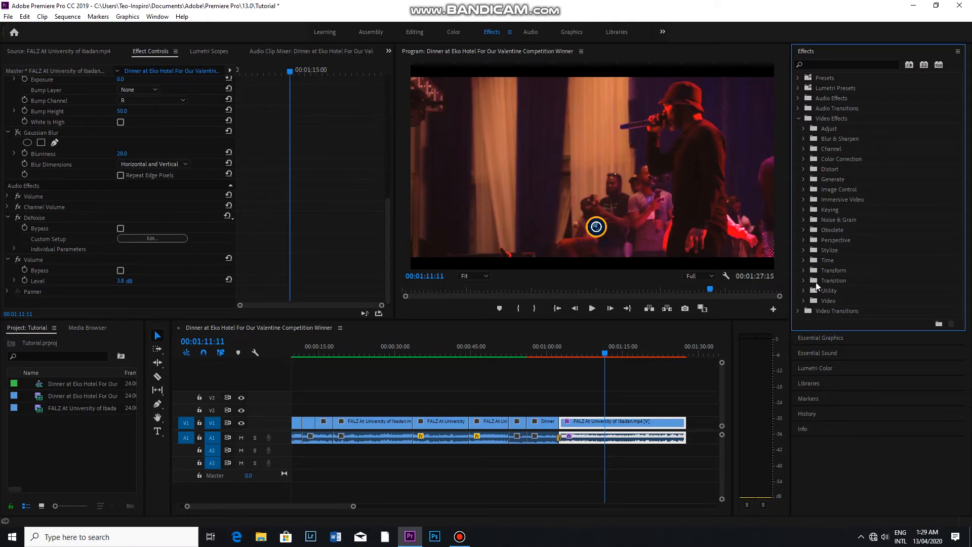
click(803, 270)
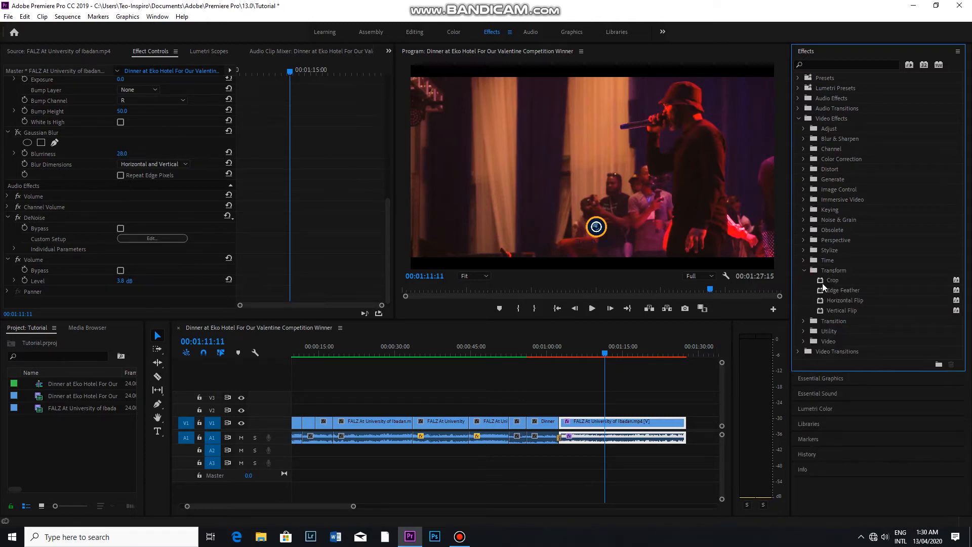
drag(822, 280, 544, 420)
drag(561, 354, 542, 370)
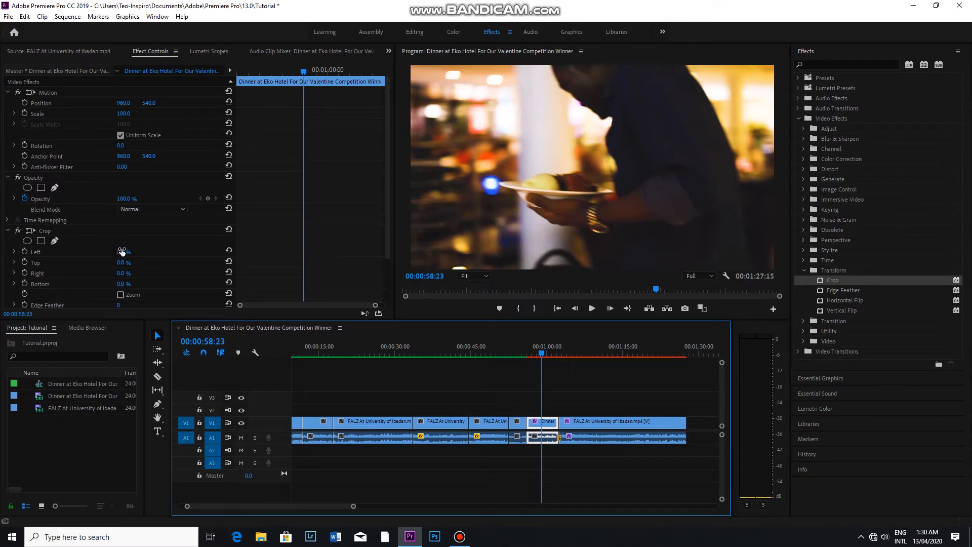
drag(121, 251, 120, 285)
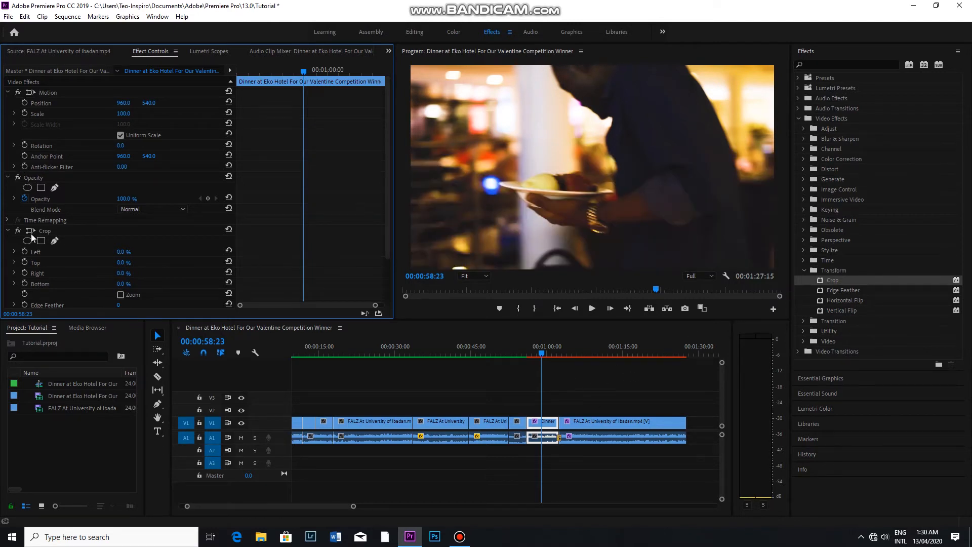
Step: Apply the Flip Over video transition from the 3D Motion group at the start of the last Dinner at Eko Hotel clip on V1 and play it back
click(799, 117)
click(797, 128)
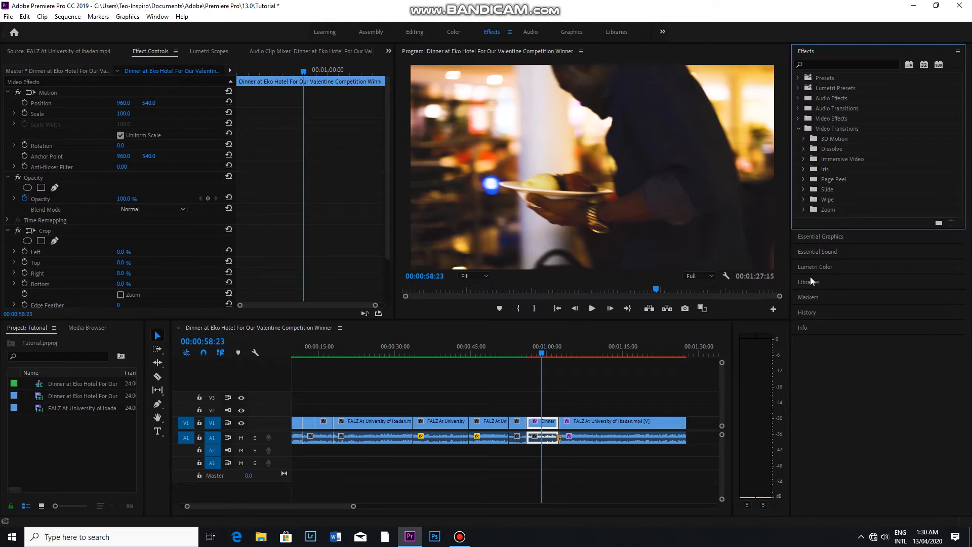
drag(541, 351, 520, 383)
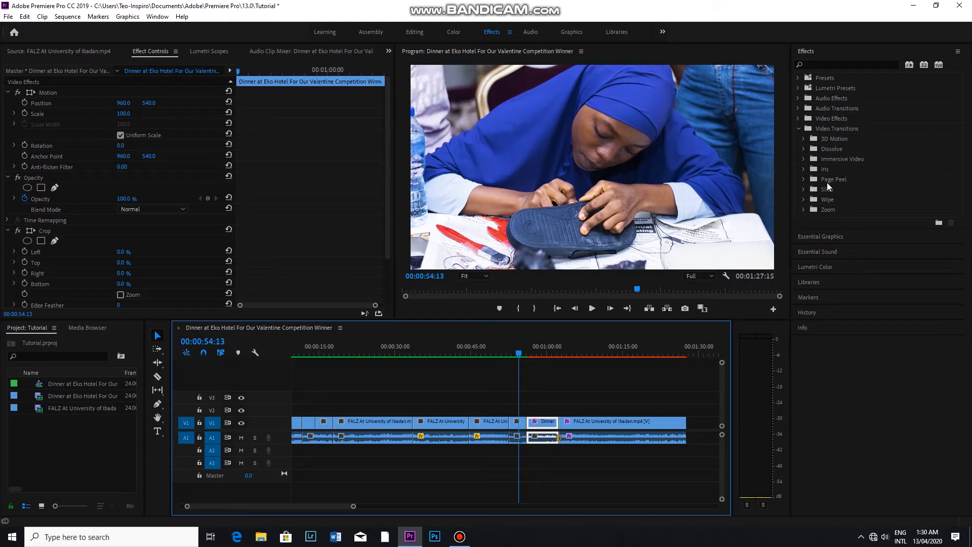
click(803, 139)
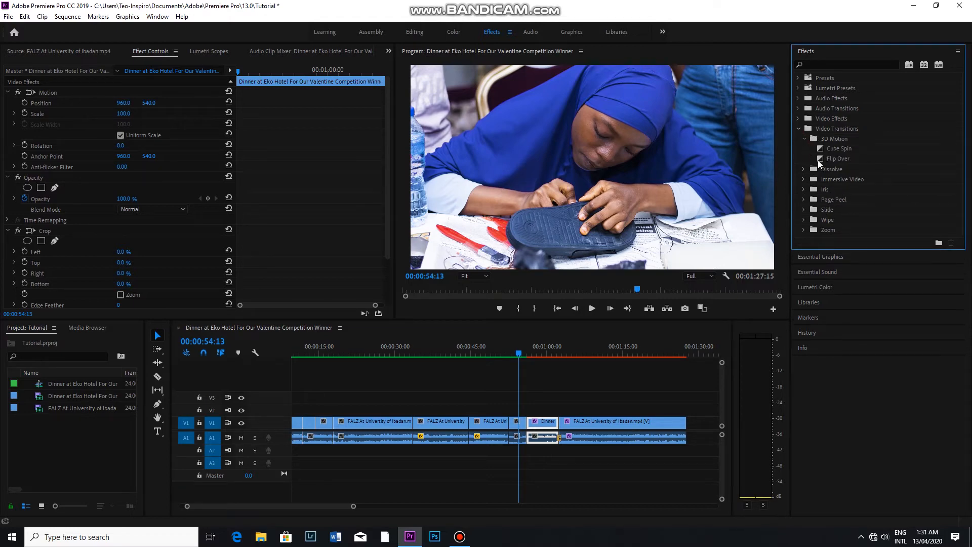
click(819, 158)
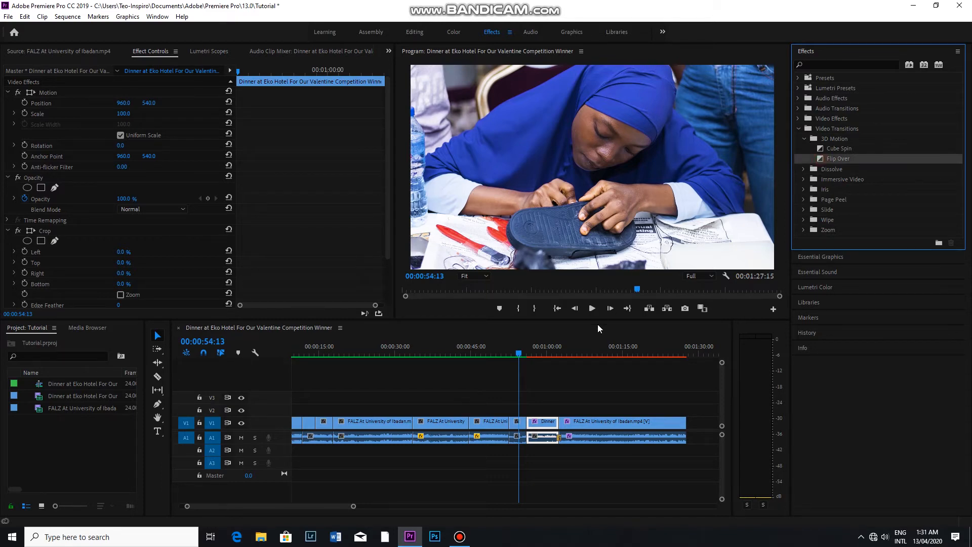
drag(597, 327, 531, 431)
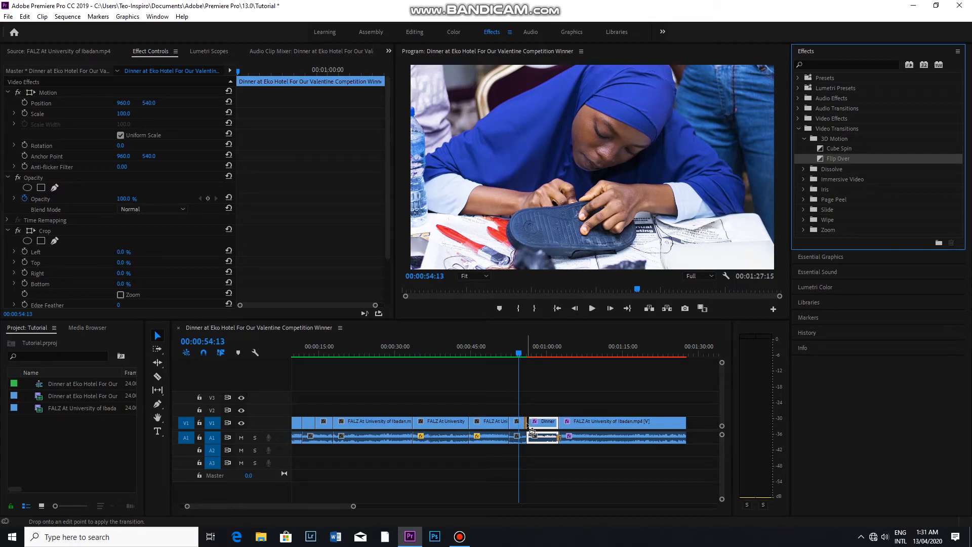
drag(530, 432, 529, 431)
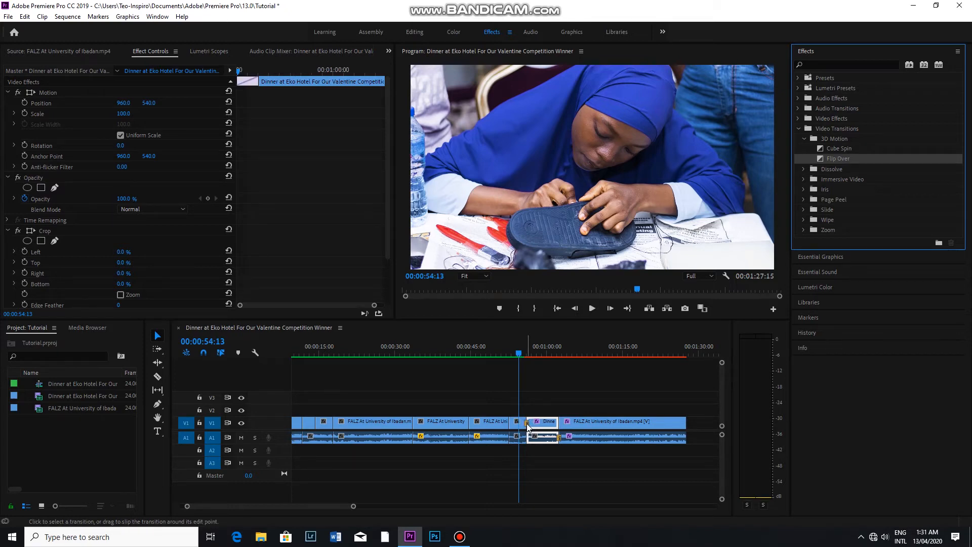
drag(519, 353, 524, 358)
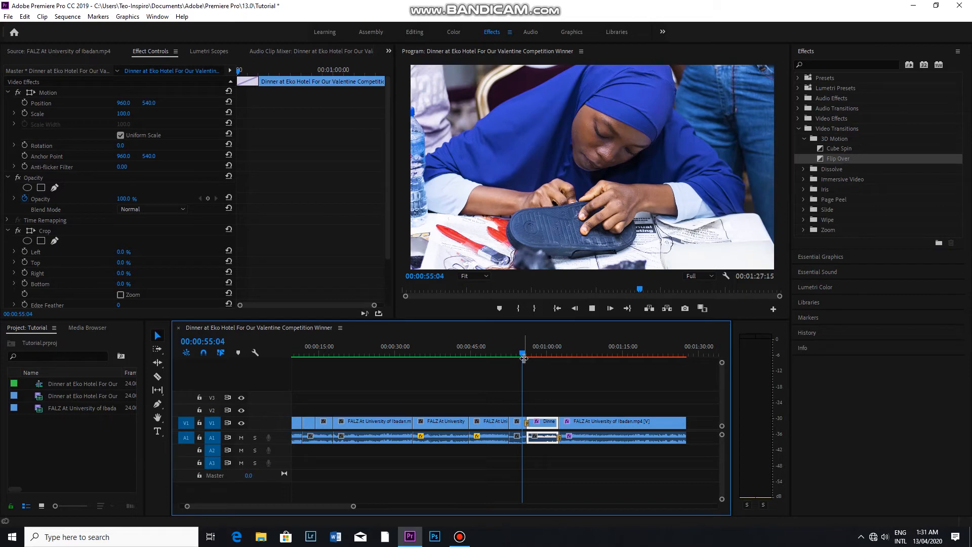
key(space)
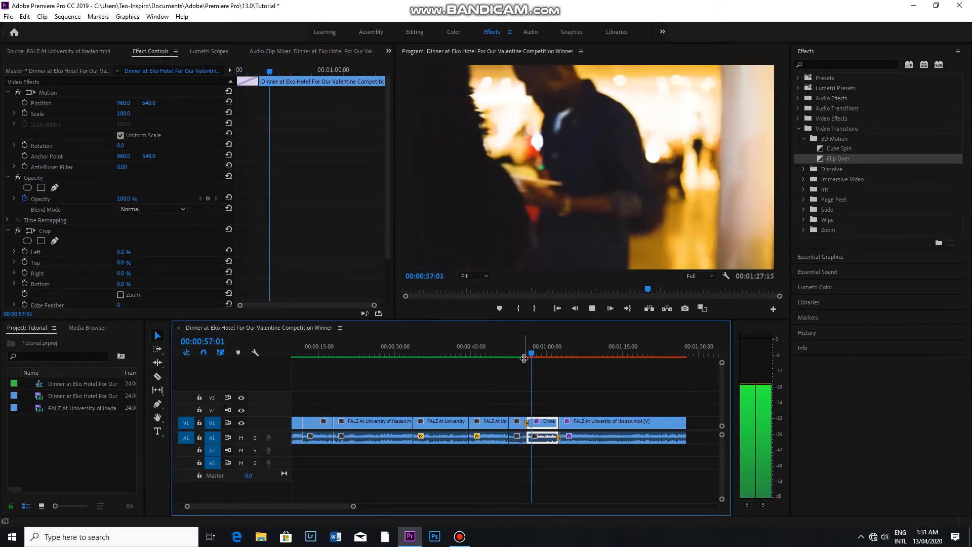
key(space)
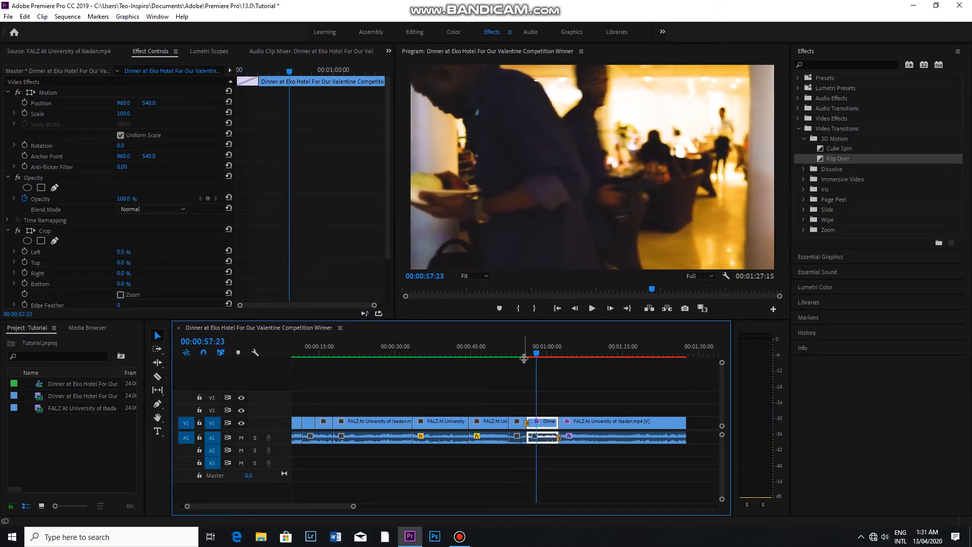
Step: Apply the Dip to Black transition from the Dissolve group between the last Dinner at Eko Hotel and last FALZ clips on V1 and preview it
click(804, 138)
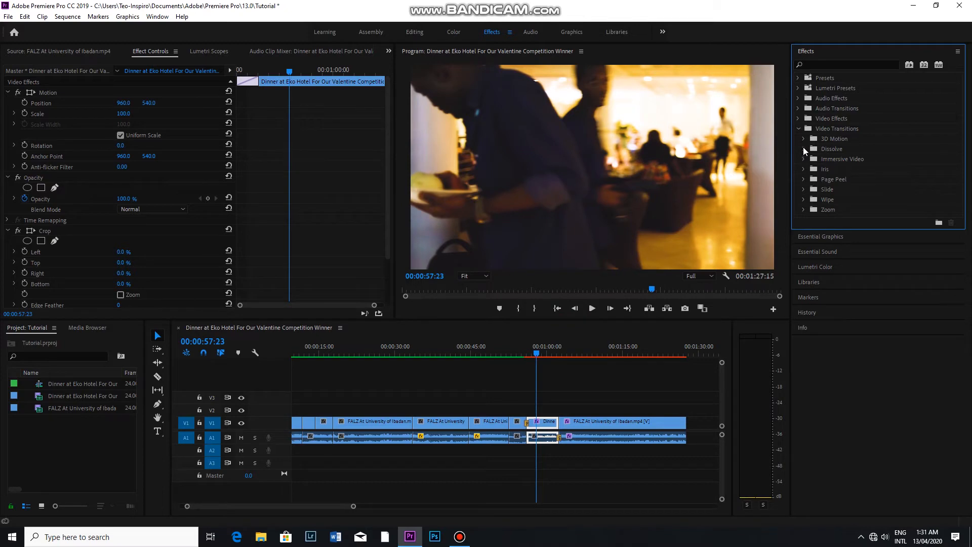
click(804, 148)
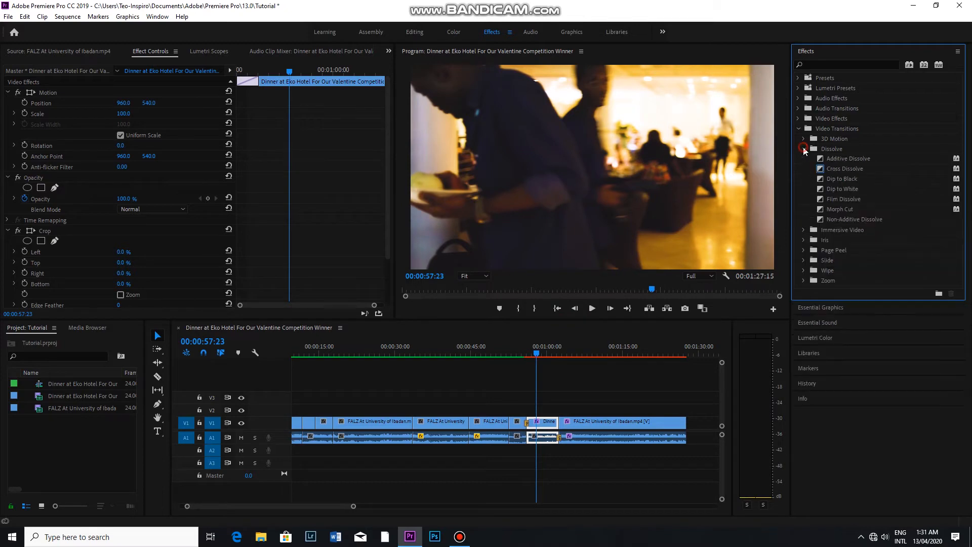
click(820, 178)
drag(823, 181, 560, 422)
drag(537, 355, 557, 379)
key(space)
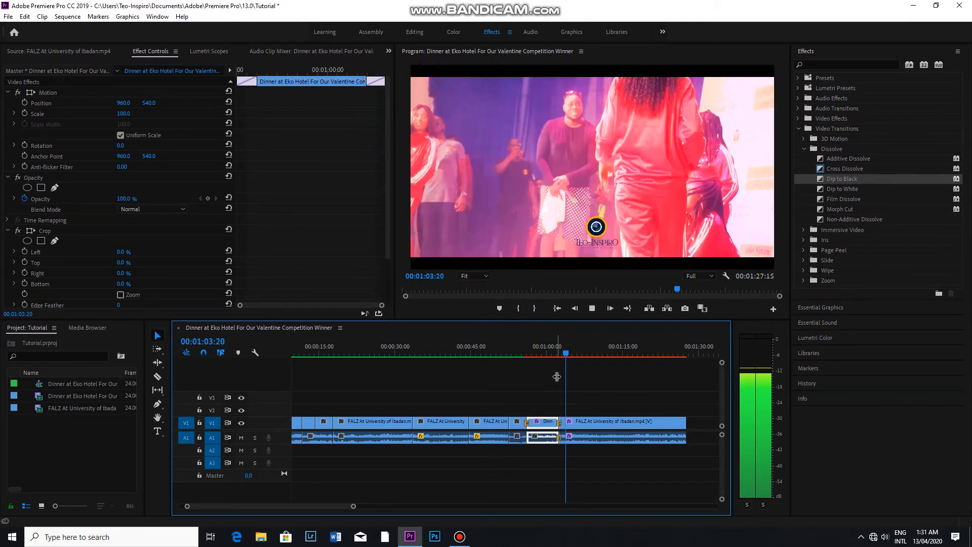
key(space)
Step: Set the Dip to Black transition's duration to 00:00:02:23
click(559, 354)
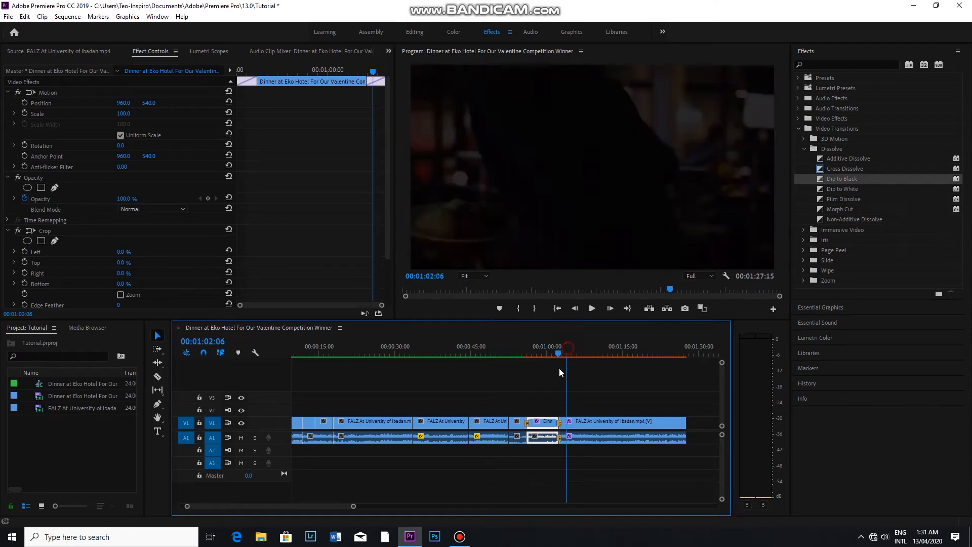
click(559, 422)
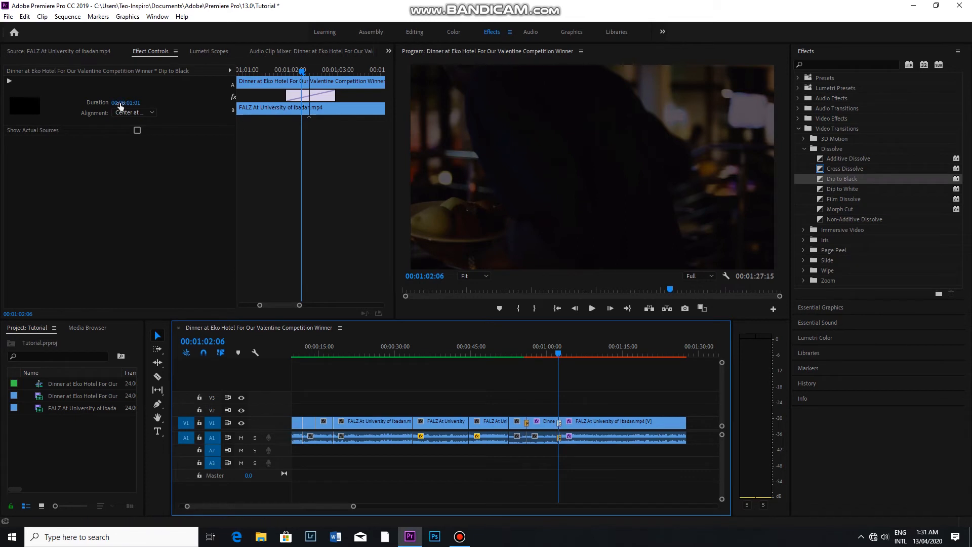
mouse_move(124, 104)
mouse_down()
mouse_move(131, 103)
mouse_move(122, 107)
mouse_up()
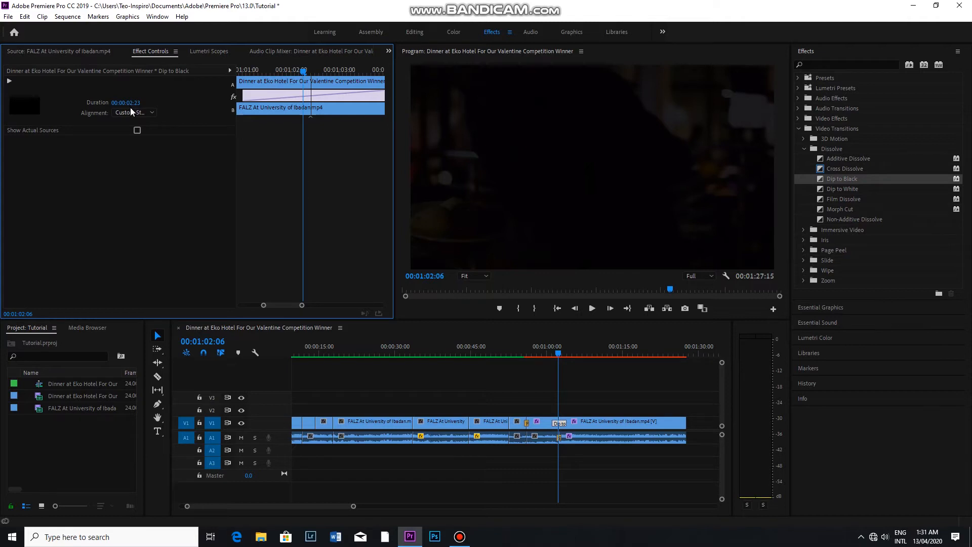
Step: Review the lengthened Dip to Black transition by stepping through its frames and playing across the cut
click(559, 353)
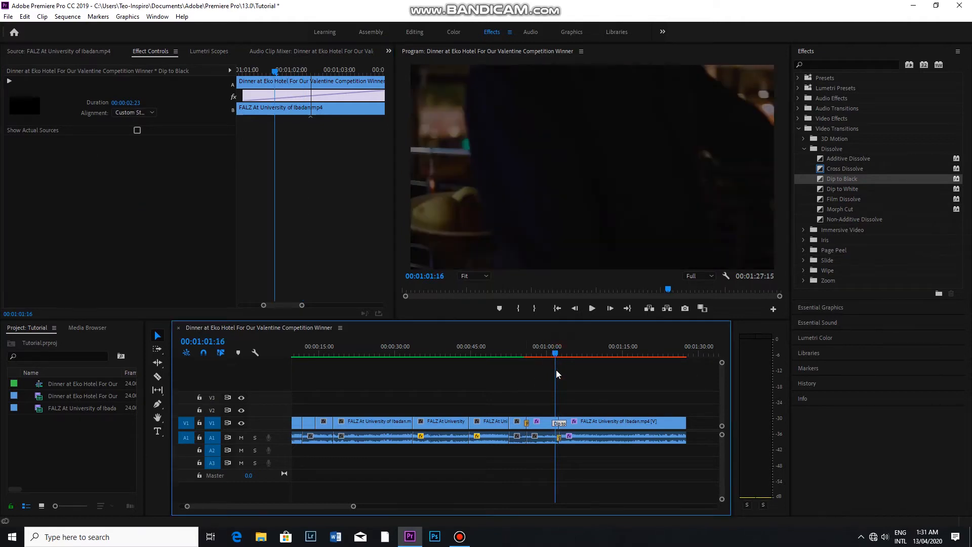
key(Right)
key(Right)
key(Right)
key(Right)
key(Right)
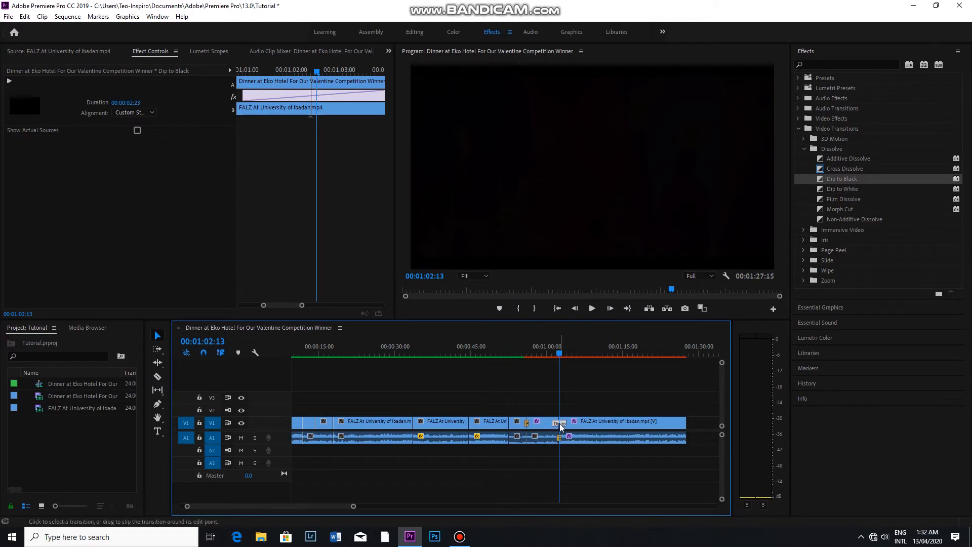
drag(559, 353, 551, 373)
key(space)
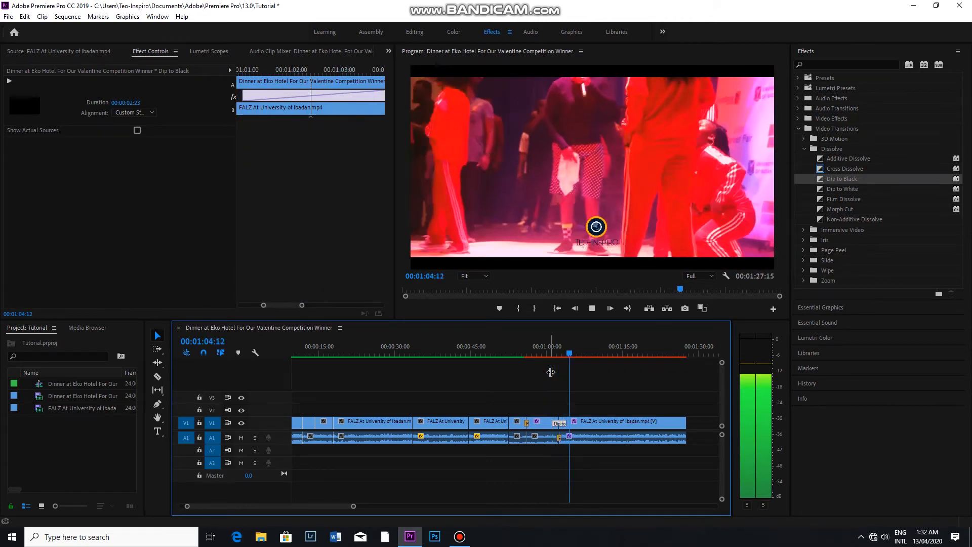
key(space)
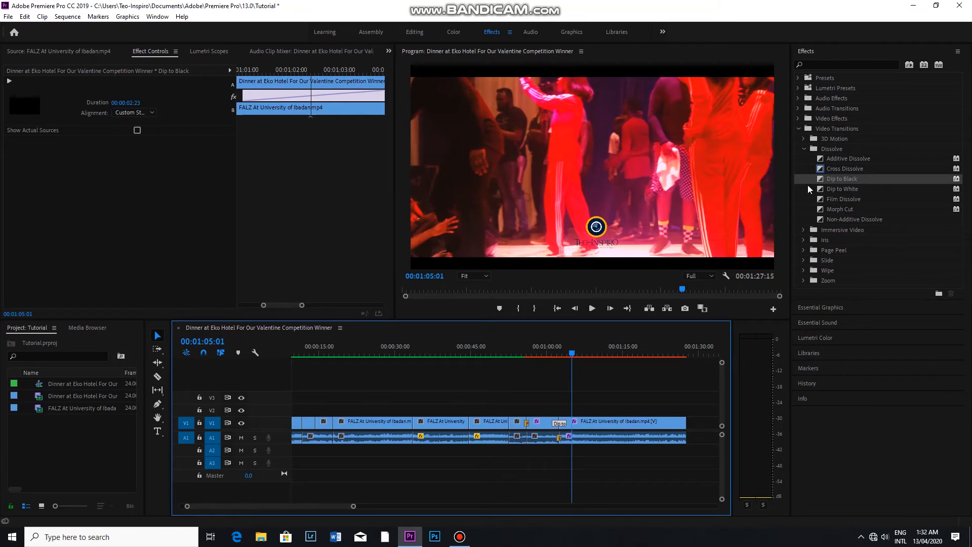
Step: Apply the Cross Zoom transition from the Zoom group between the two FALZ clips on V1 near 00:00:45:00 and play it back
click(805, 149)
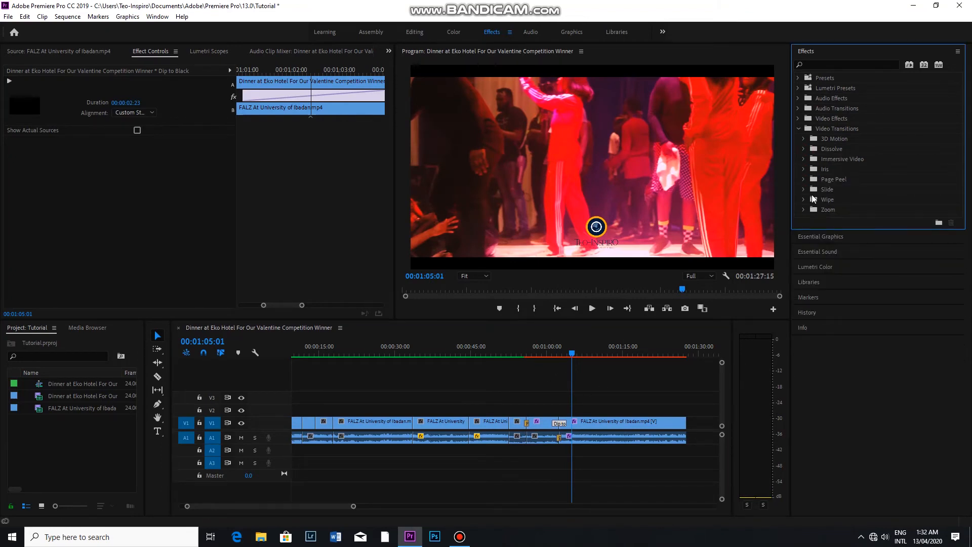
click(803, 209)
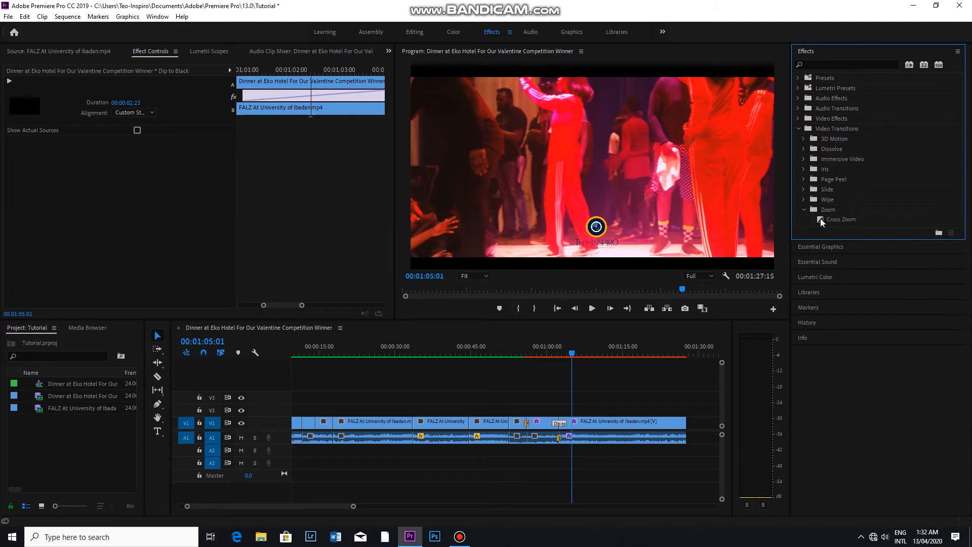
click(820, 220)
mouse_move(822, 222)
mouse_down()
mouse_move(493, 436)
mouse_move(476, 417)
mouse_up()
drag(573, 351, 464, 399)
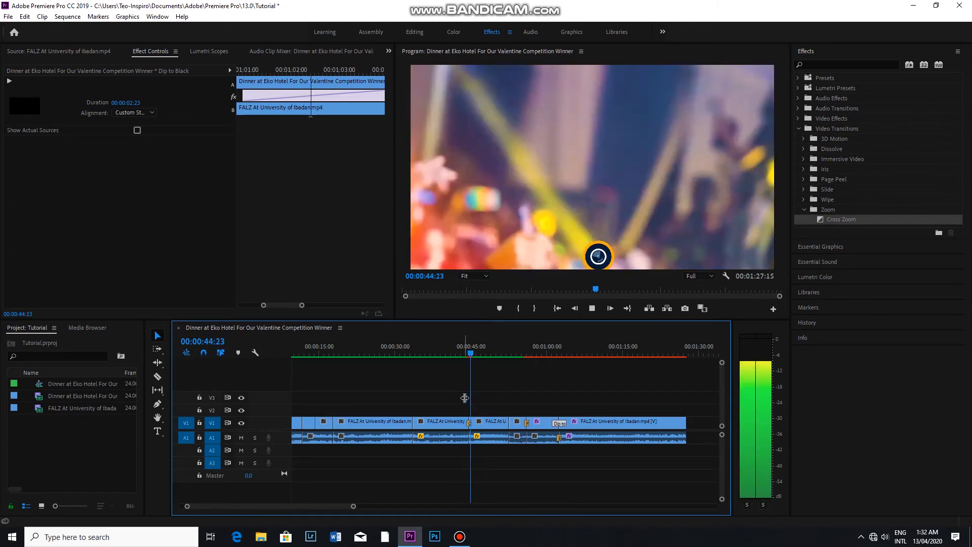
key(space)
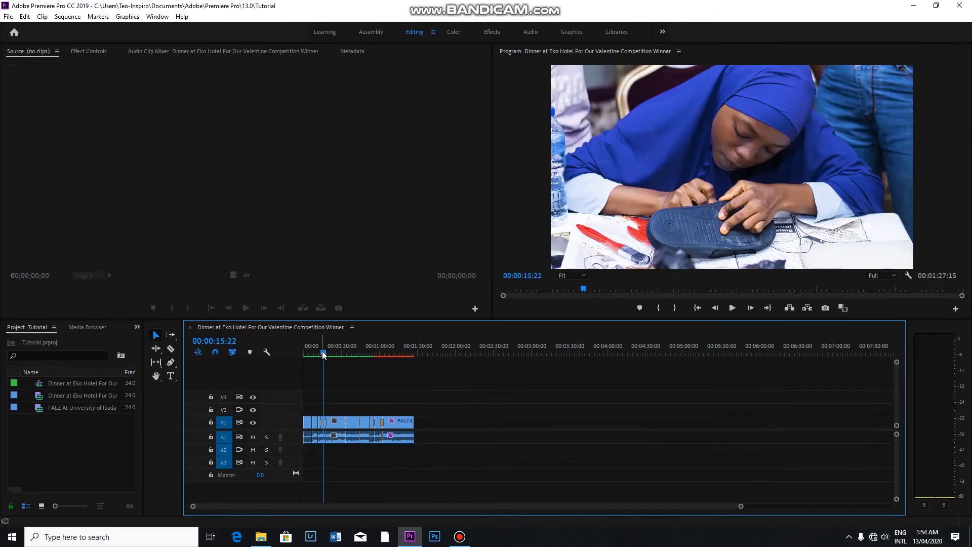
Step: Switch to the Graphics workspace and add the text "Concert" over the lower part of the picture at 00:01:07:05
click(322, 350)
drag(324, 353, 389, 389)
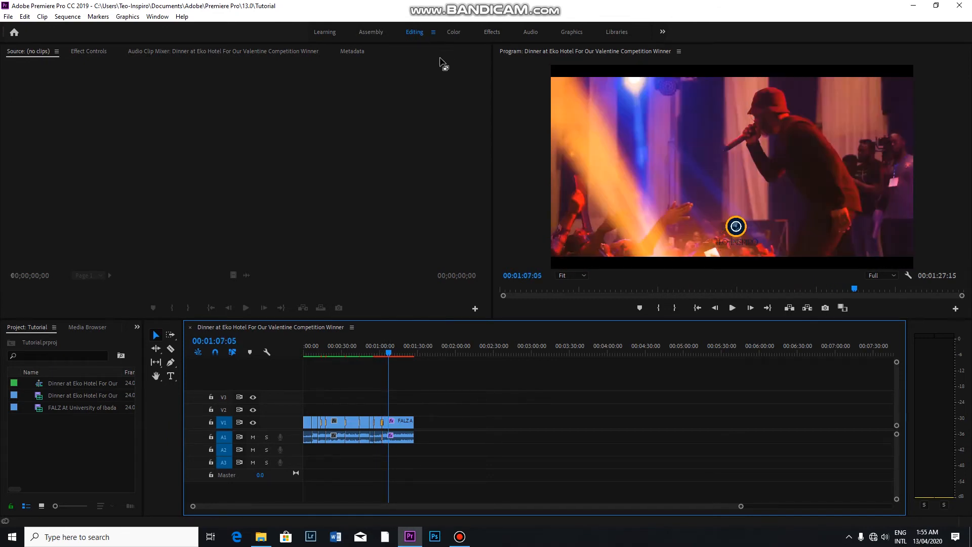
click(572, 33)
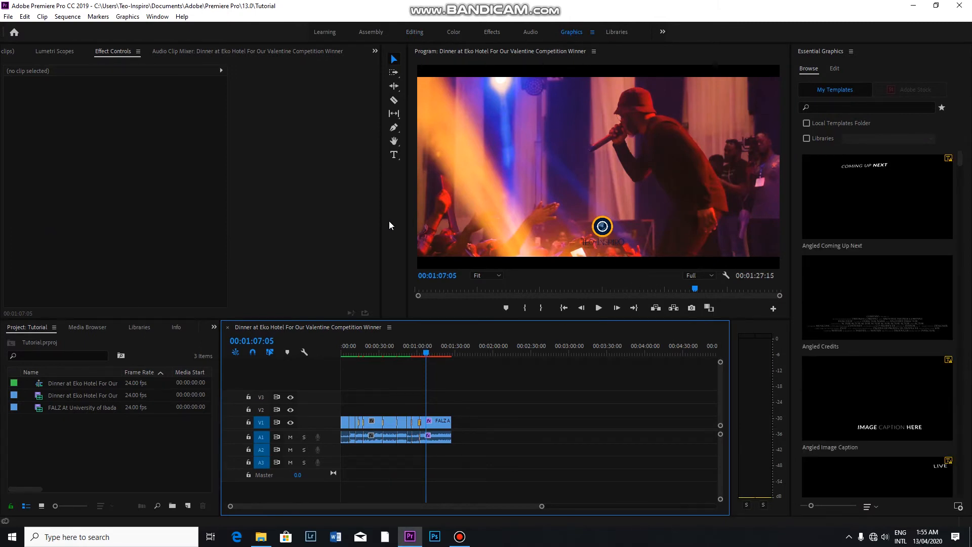
click(394, 155)
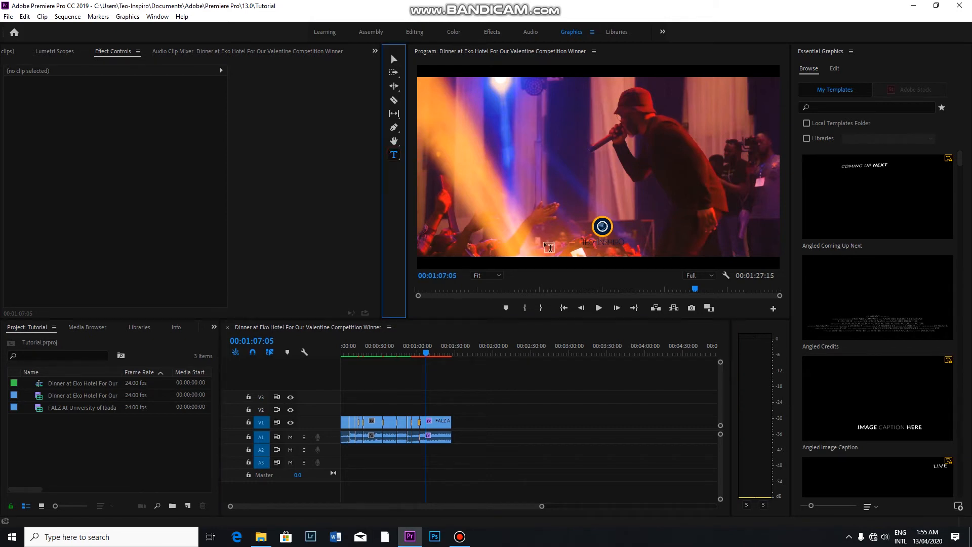
click(496, 215)
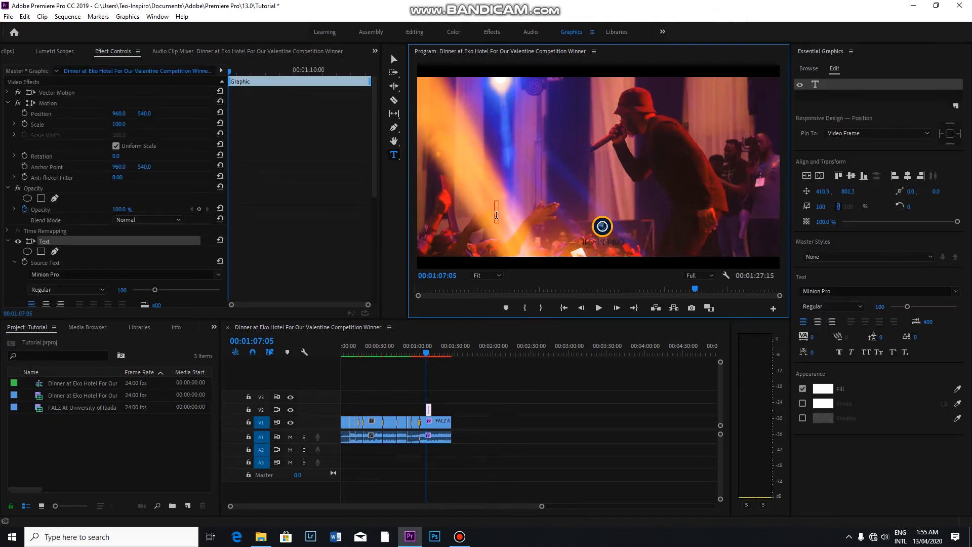
text(Concert)
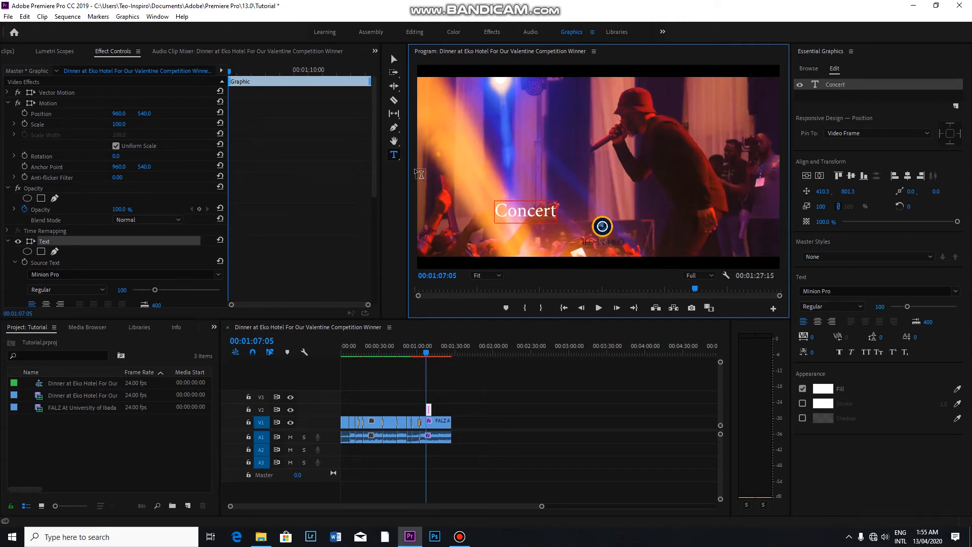
Step: Finish text entry and set the font size of the Concert text to 128
click(394, 59)
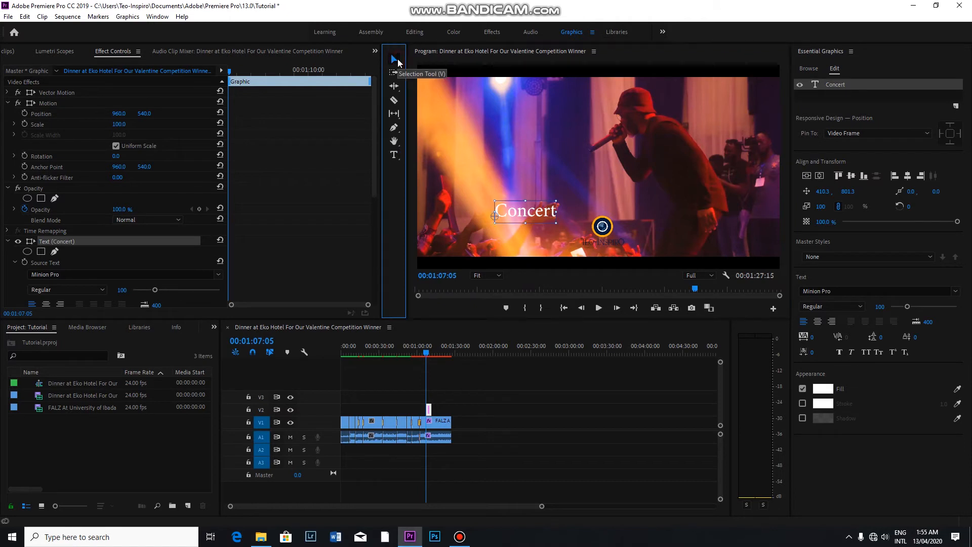
drag(370, 153, 372, 201)
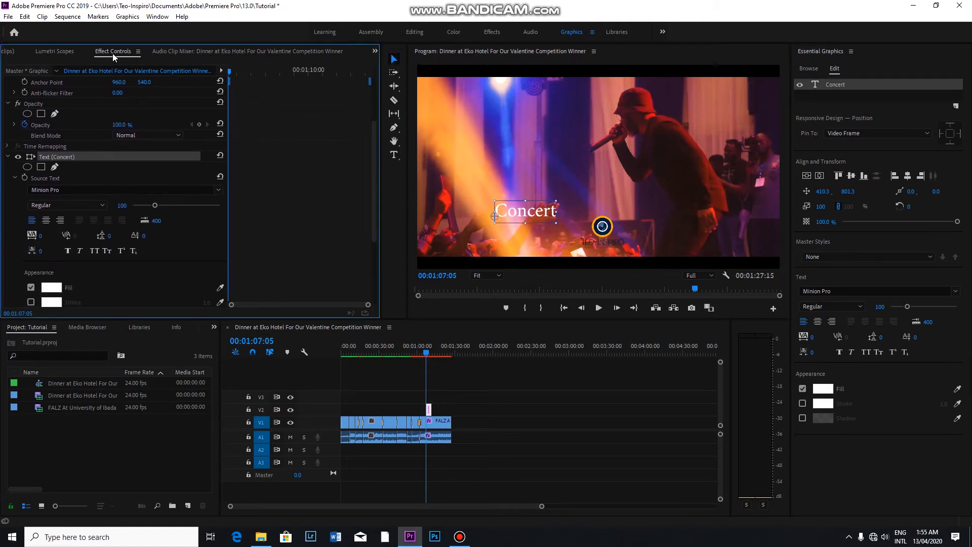
drag(156, 208, 161, 207)
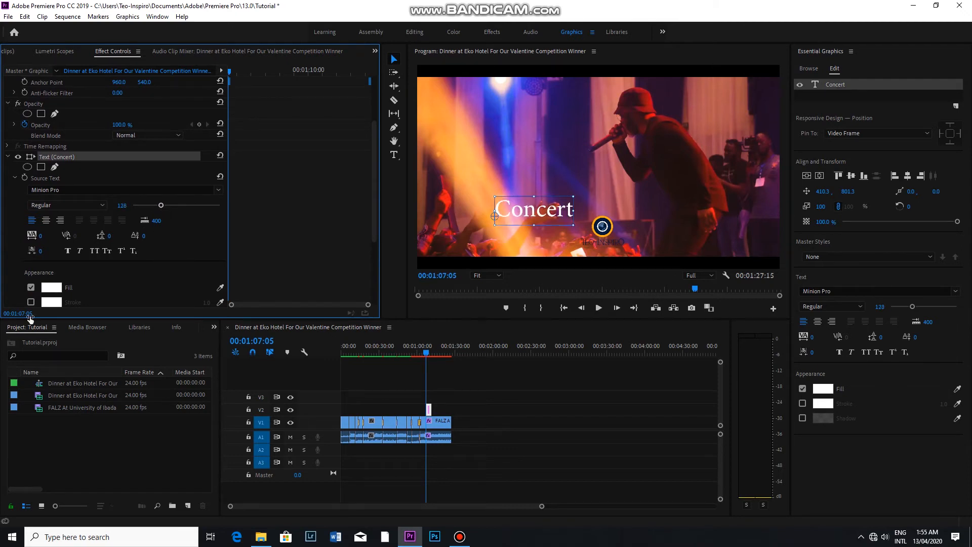
Step: Give the Concert text a dark red stroke, colour 730E0E, with a width of 19, and deselect the text
drag(375, 217, 378, 251)
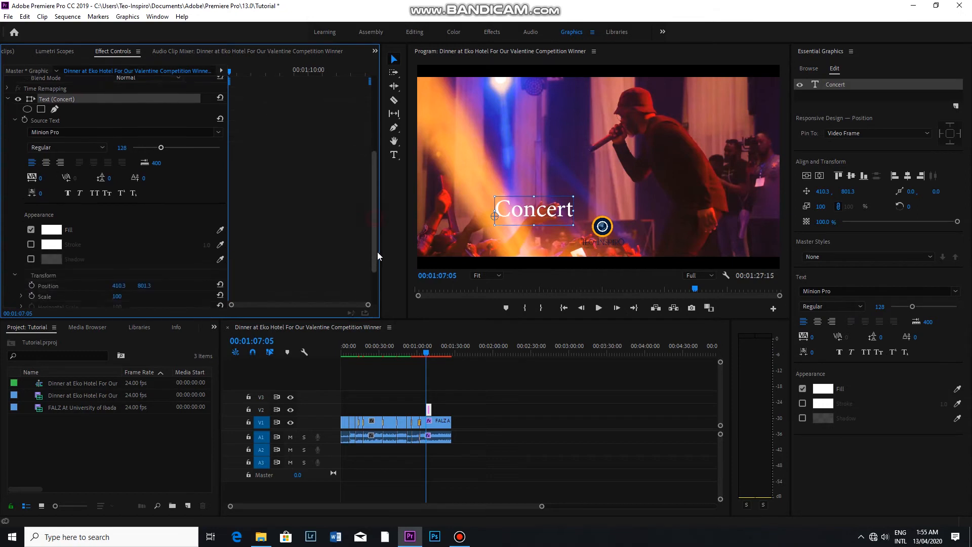
click(31, 236)
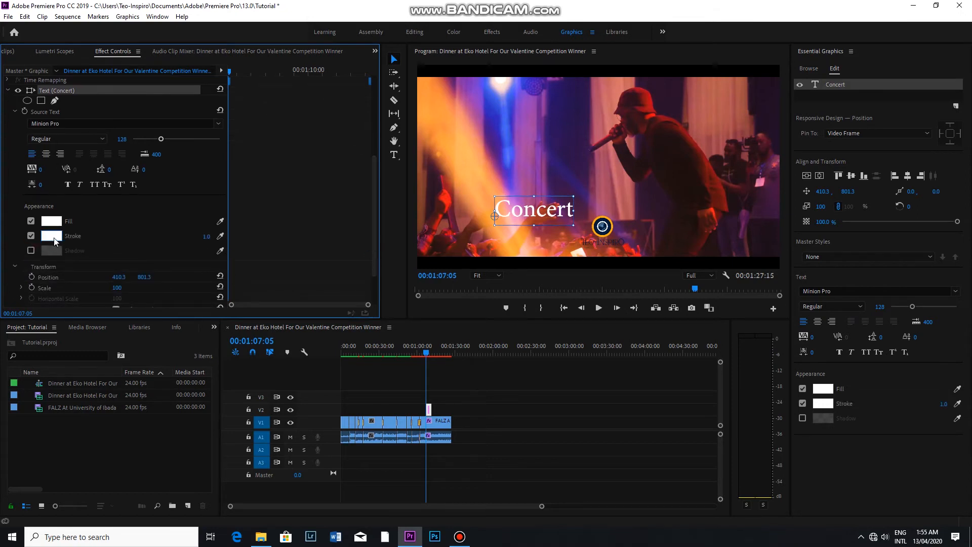
click(52, 242)
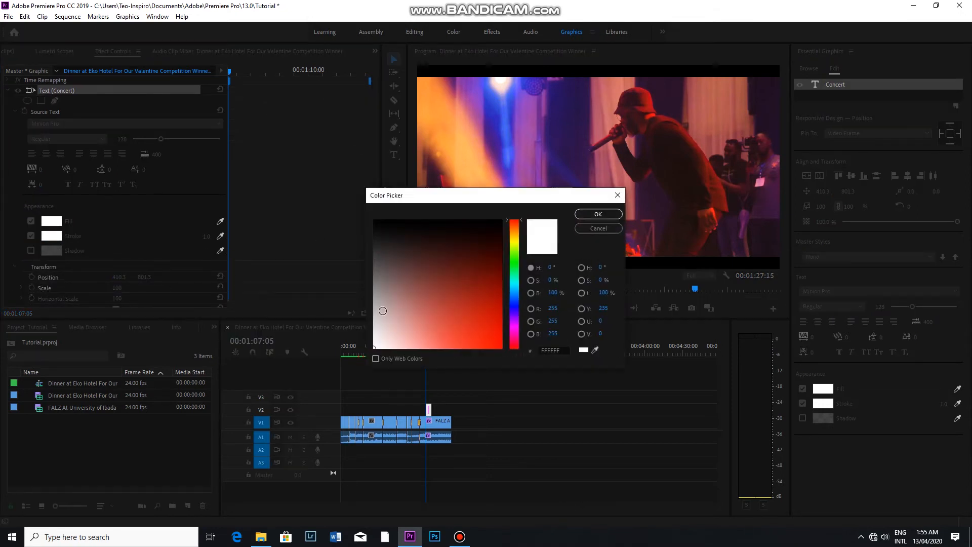
click(487, 277)
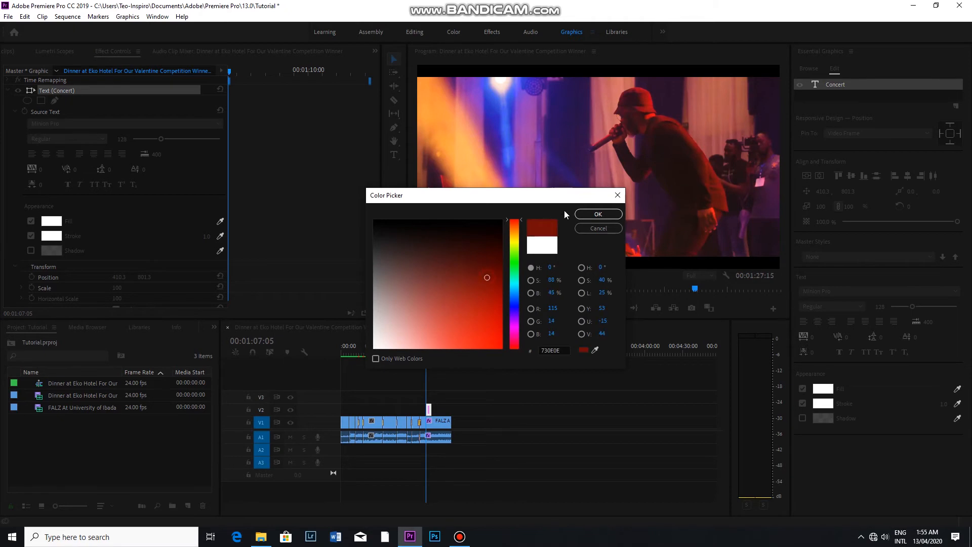
click(605, 214)
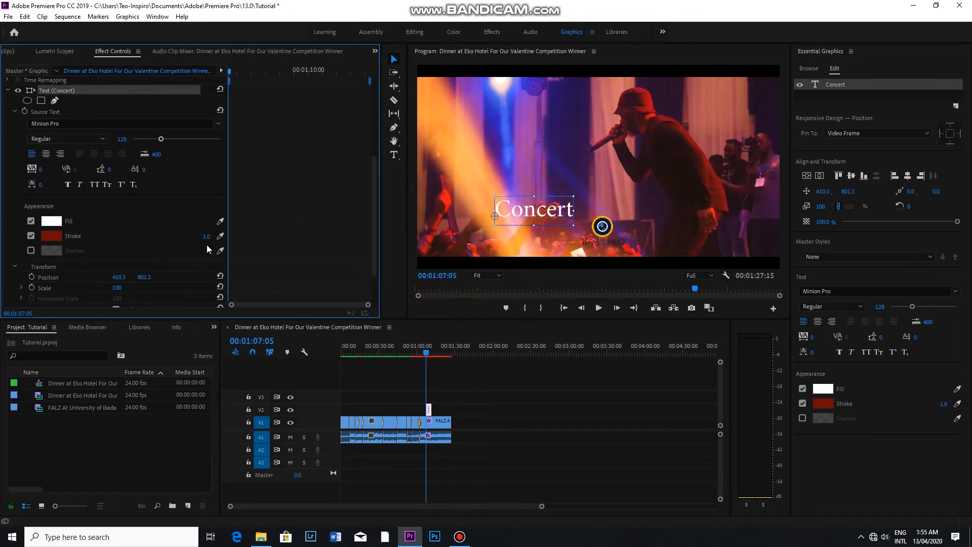
drag(206, 237, 215, 237)
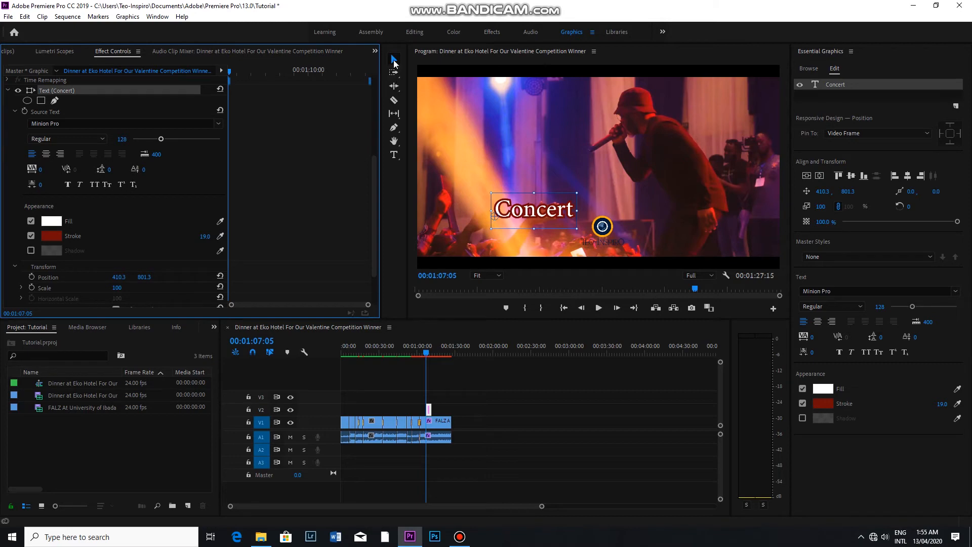
click(527, 256)
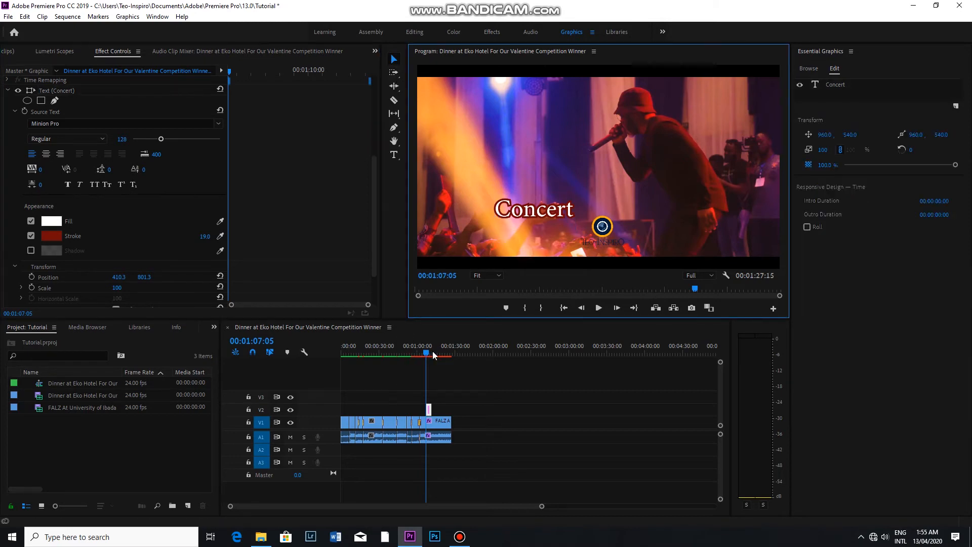
Step: Add the Angled Lower Third graphics template to V2 above the last FALZ clip, near 00:01:20:00
drag(432, 350, 446, 383)
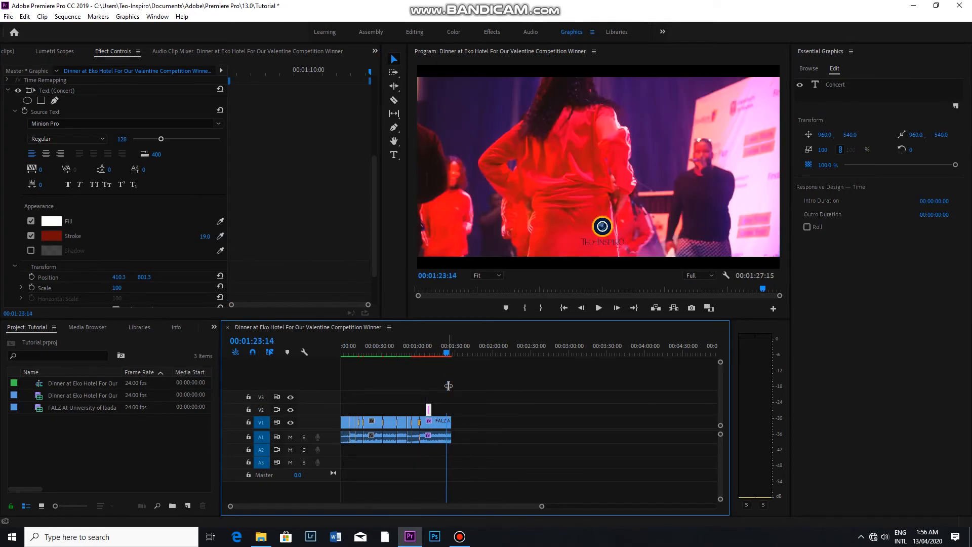
click(808, 69)
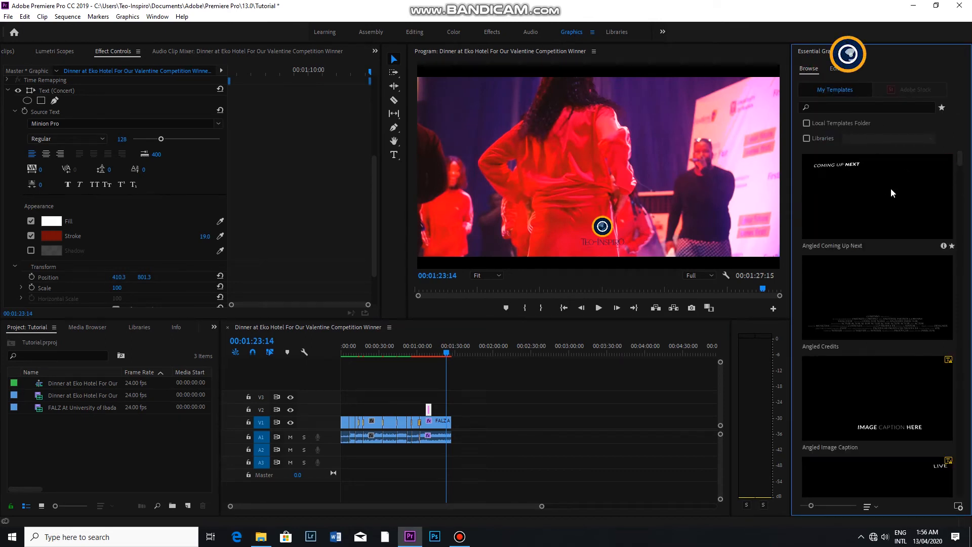
scroll(890, 189, down, 2)
scroll(891, 193, down, 4)
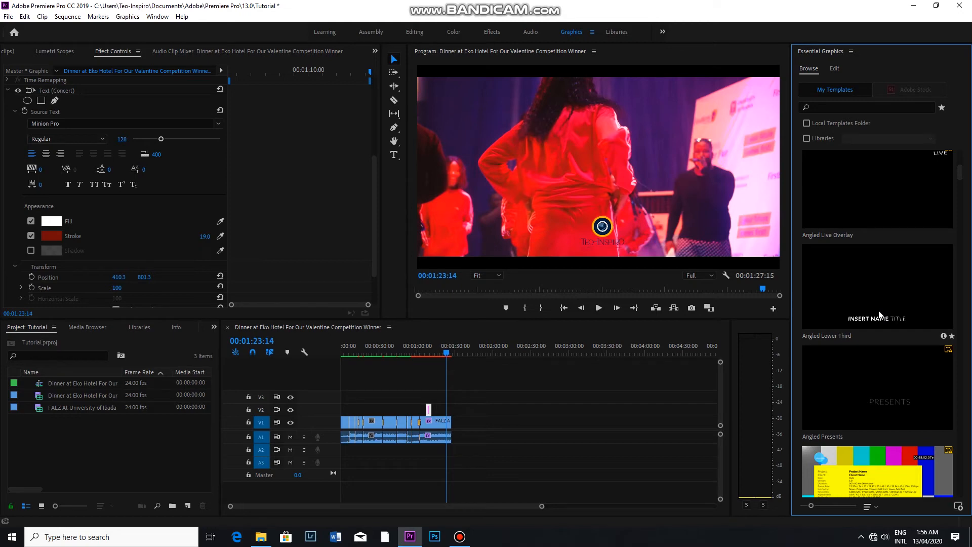
drag(879, 313, 444, 409)
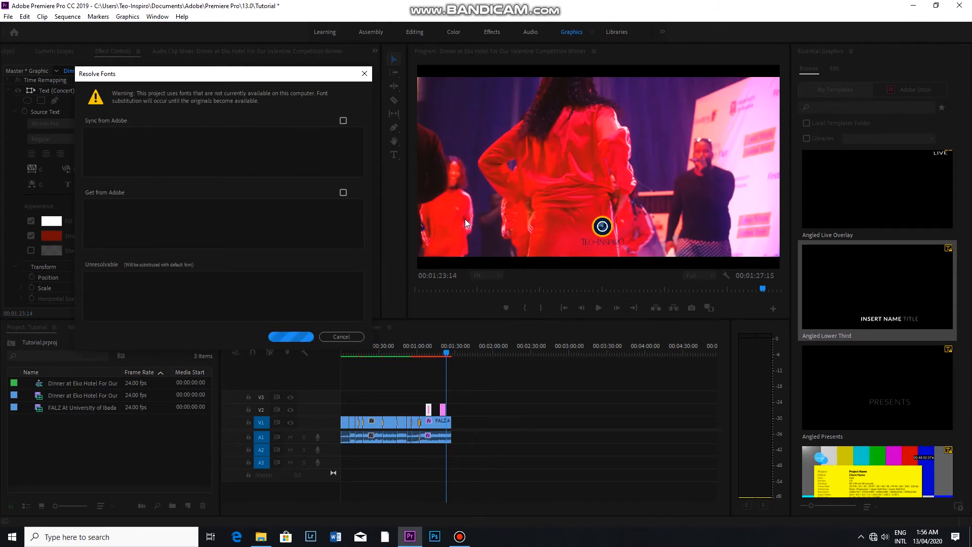
Step: At 00:01:20:19, move the lower-third title up and to the left of the logo and replace its placeholder wording with a person's first name
click(443, 351)
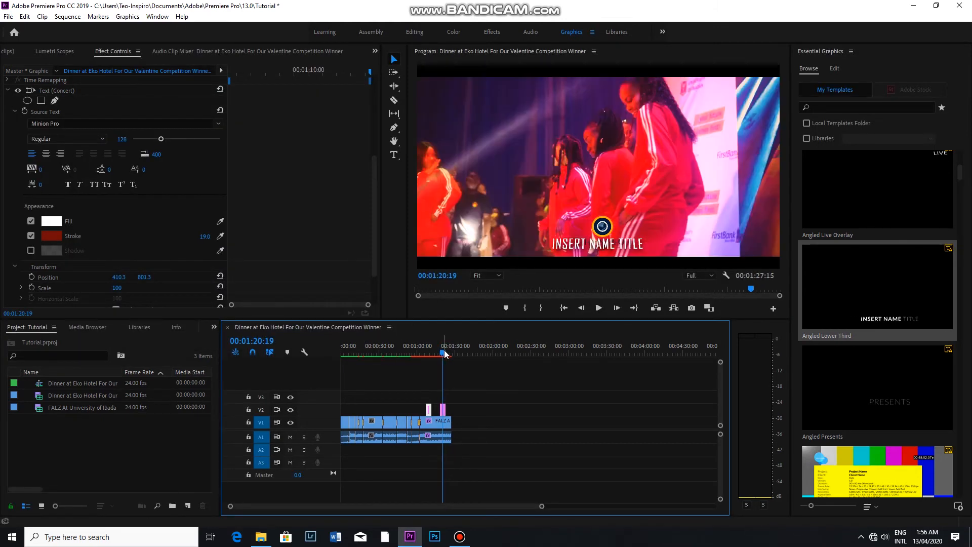
drag(591, 246, 527, 232)
double_click(527, 231)
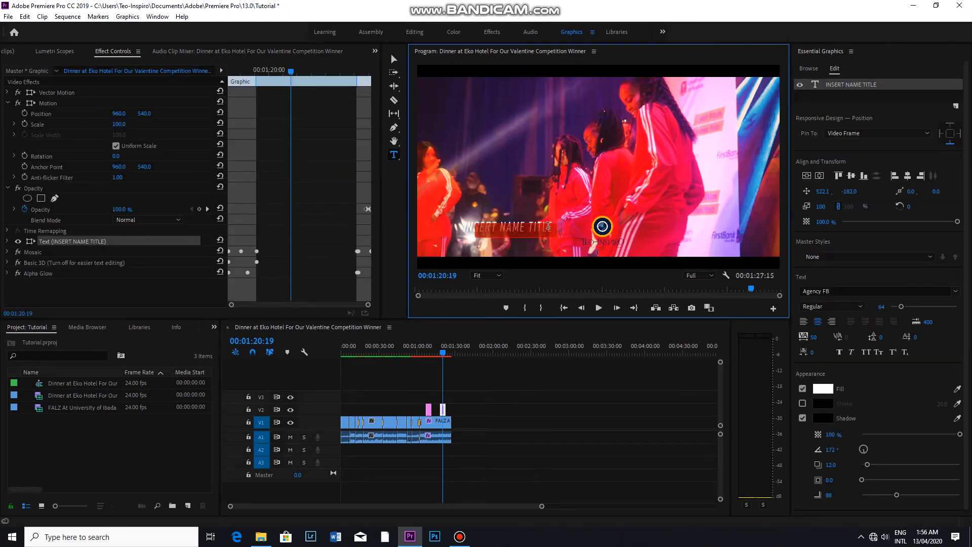
key(BackSpace)
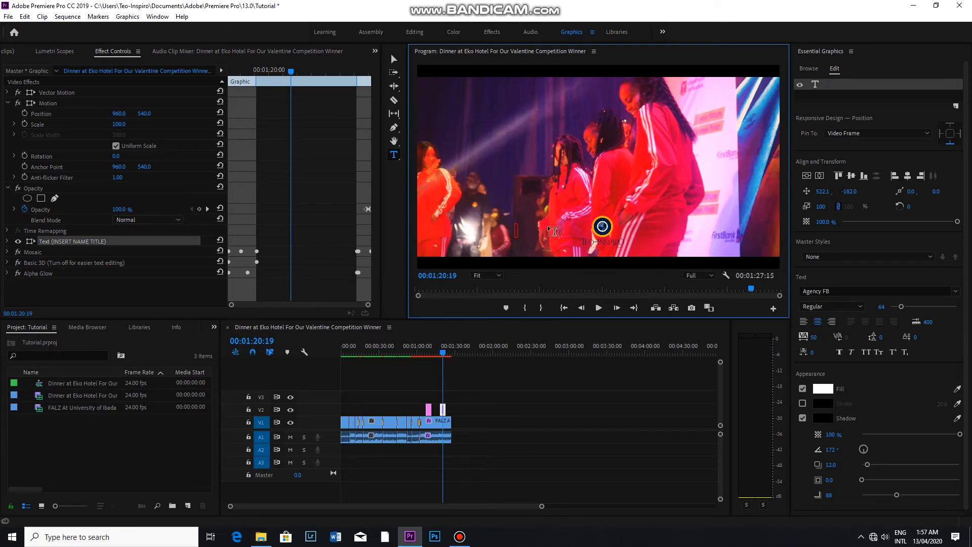
text(Oghenefego)
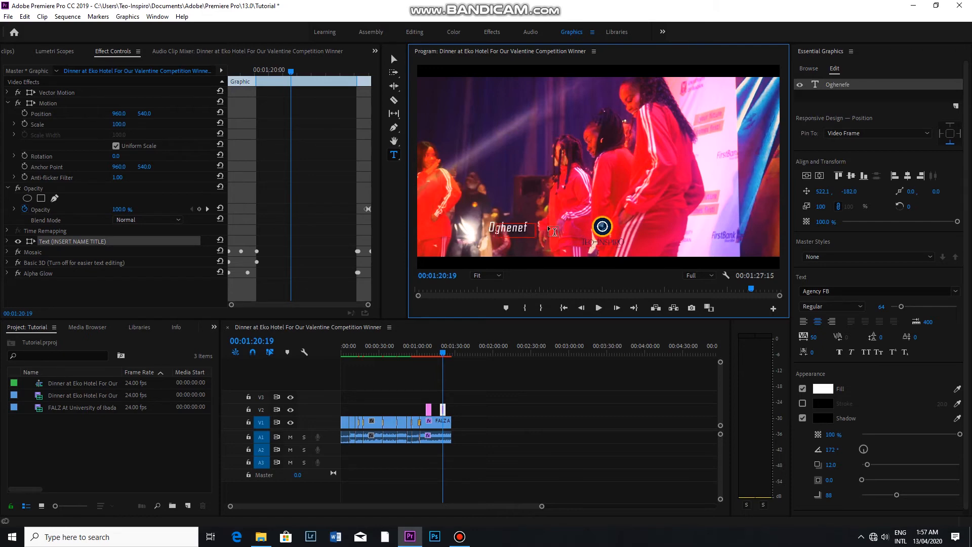
click(394, 59)
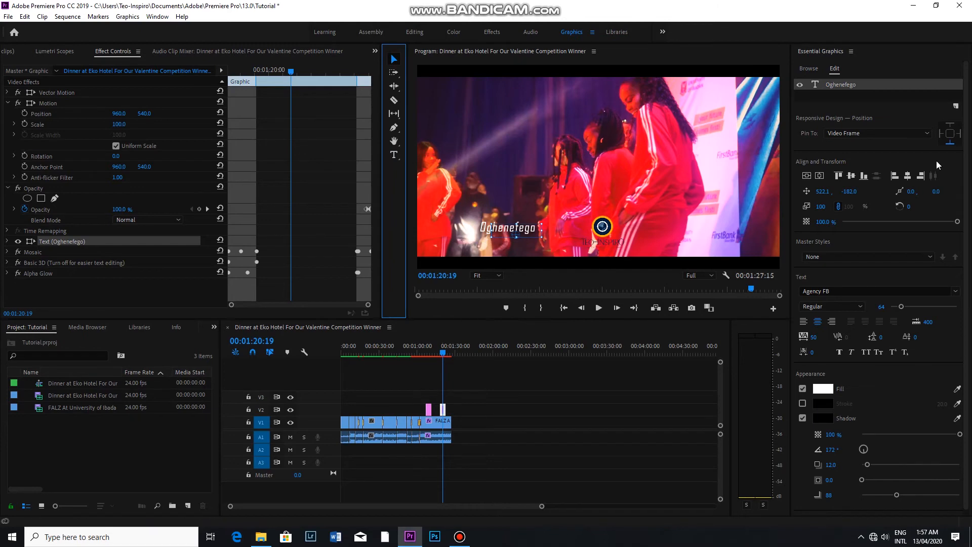
Step: Look through the available motion graphics templates, from the Angled and Basic designs to the Gaming and Sports ones
click(809, 68)
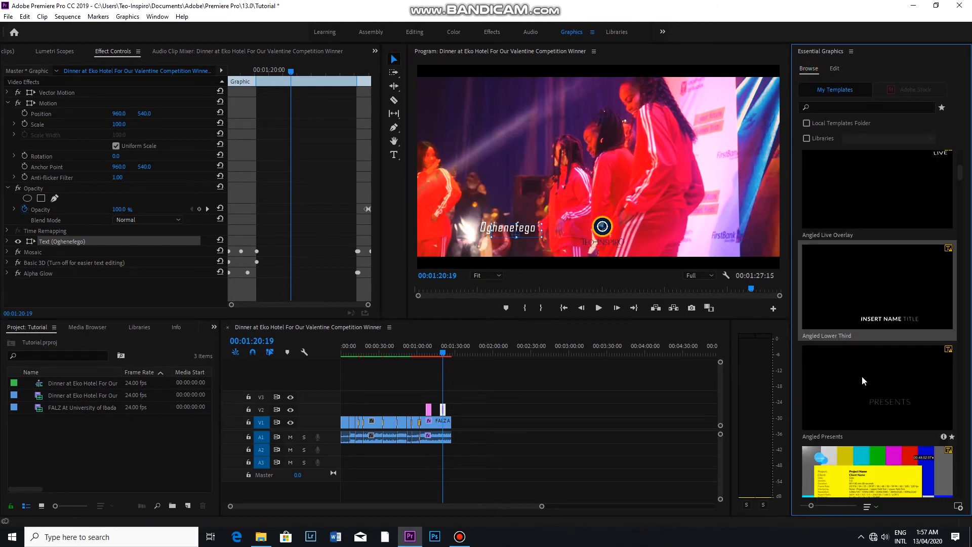
scroll(863, 385, down, 3)
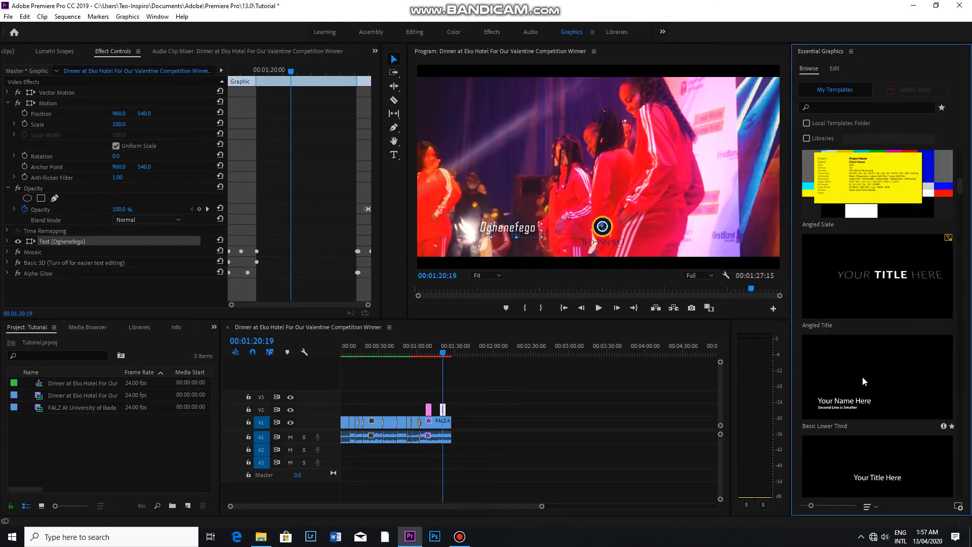
scroll(864, 381, down, 1)
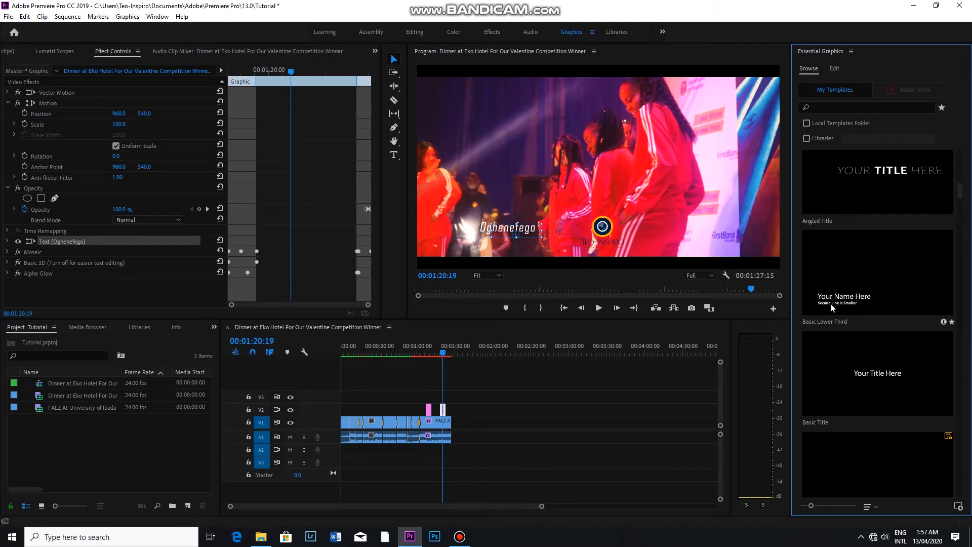
scroll(831, 307, down, 5)
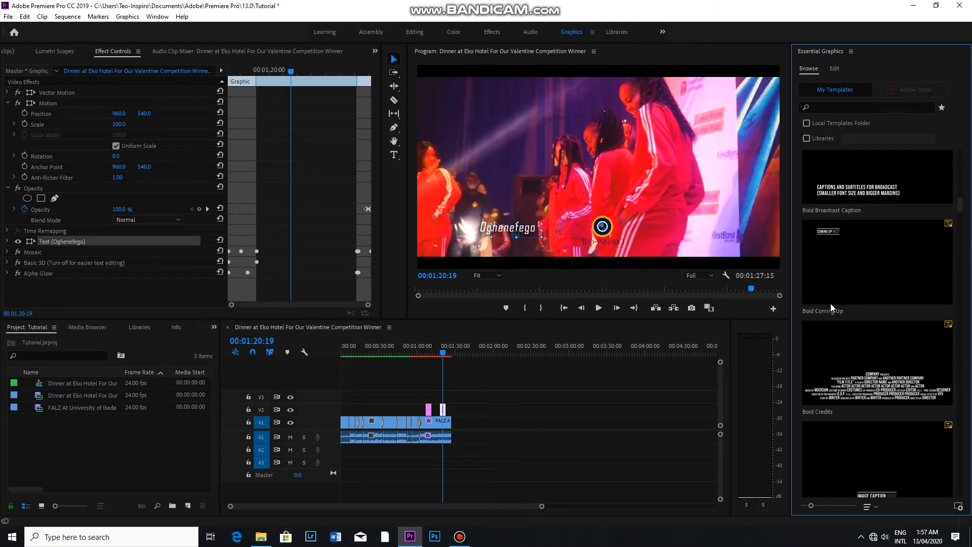
scroll(830, 307, up, 5)
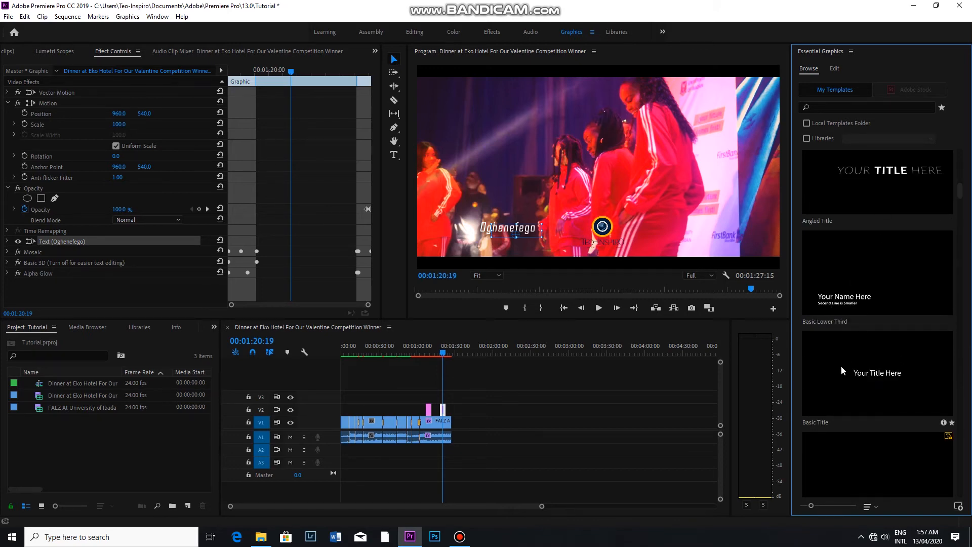
scroll(893, 381, down, 6)
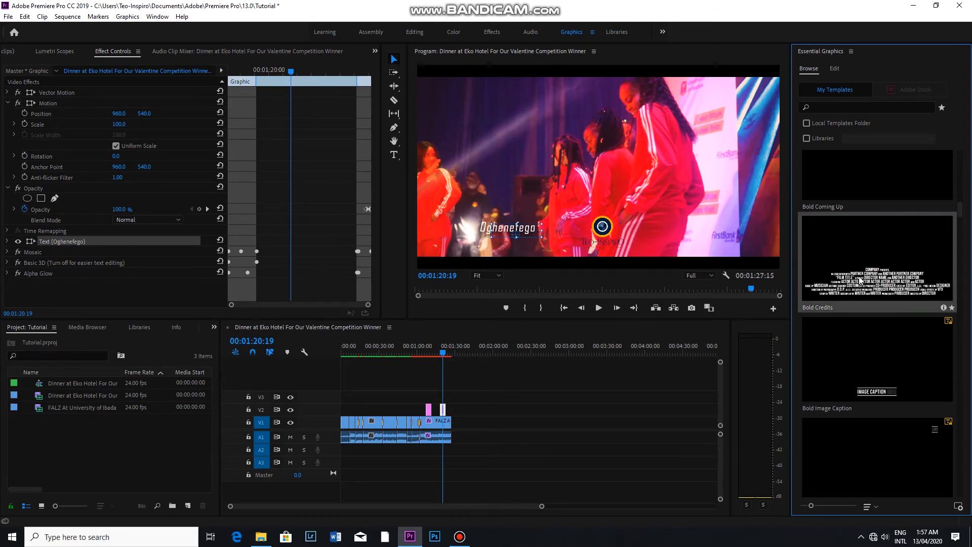
scroll(859, 280, down, 2)
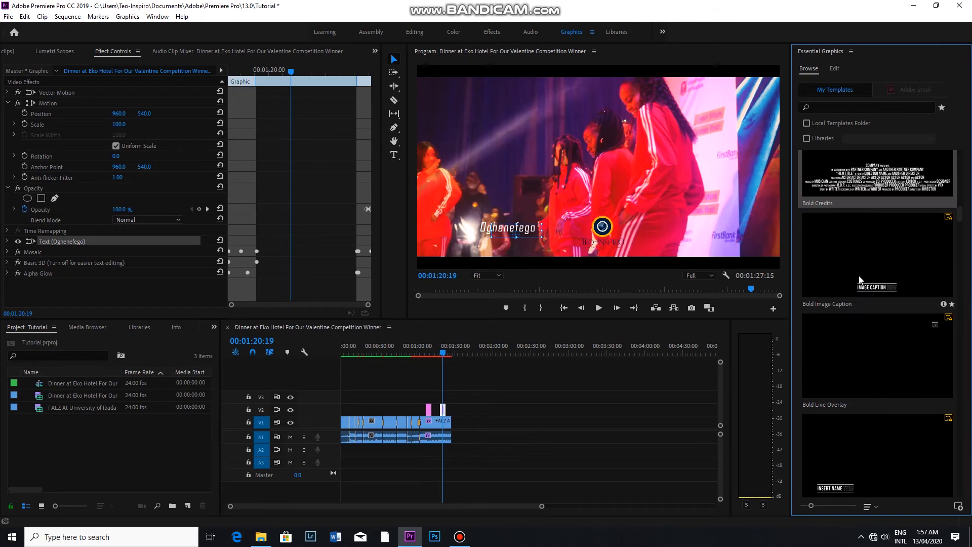
scroll(858, 279, up, 4)
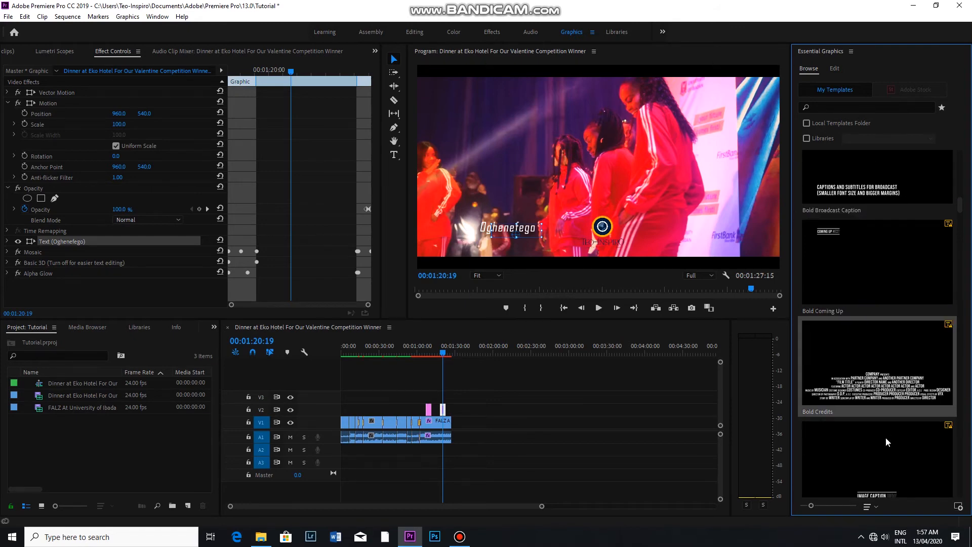
scroll(886, 442, down, 2)
scroll(886, 441, down, 8)
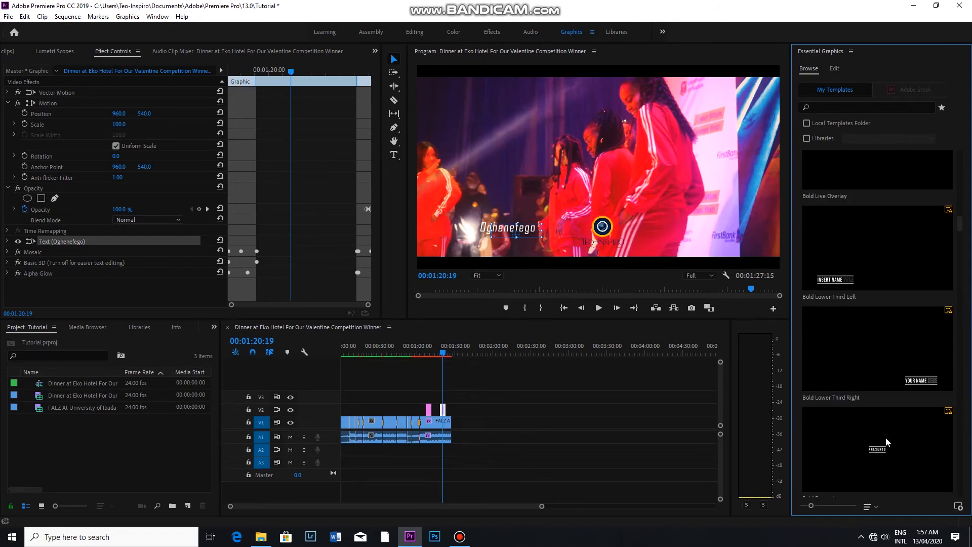
scroll(886, 442, down, 5)
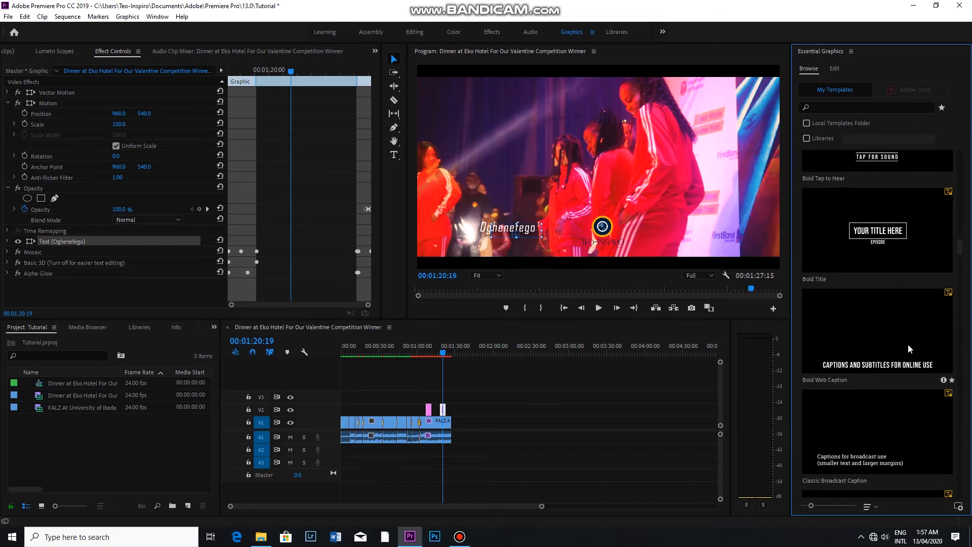
scroll(909, 352, down, 4)
scroll(909, 352, down, 8)
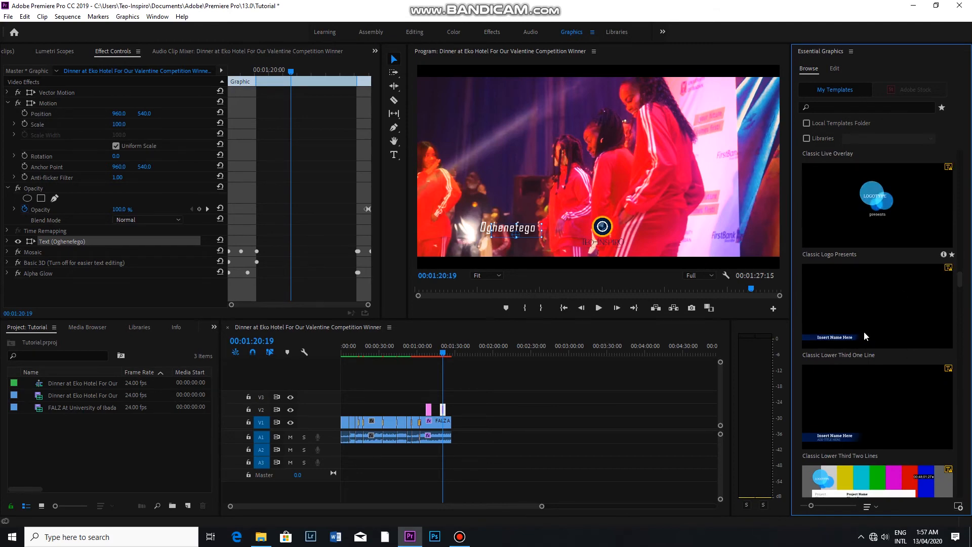
scroll(863, 348, down, 4)
scroll(863, 348, down, 8)
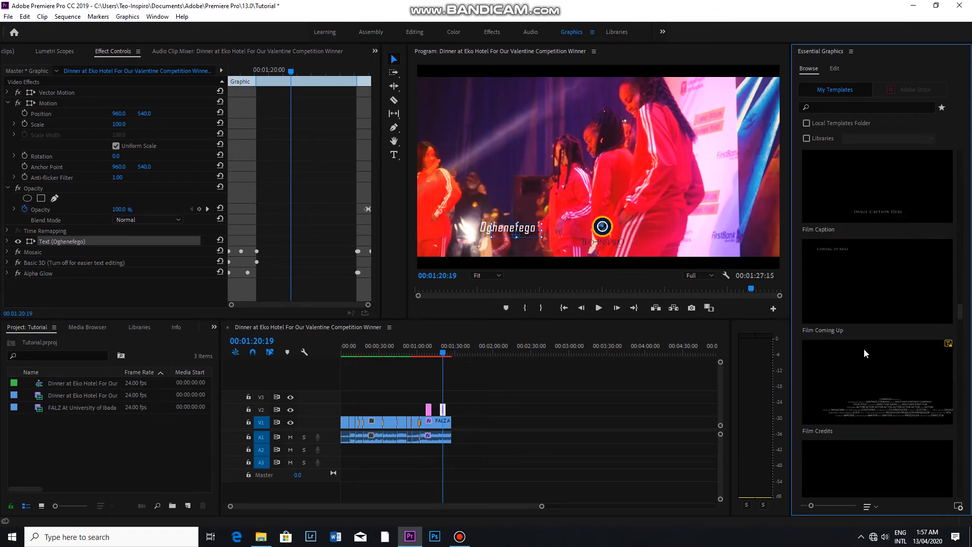
scroll(863, 348, down, 4)
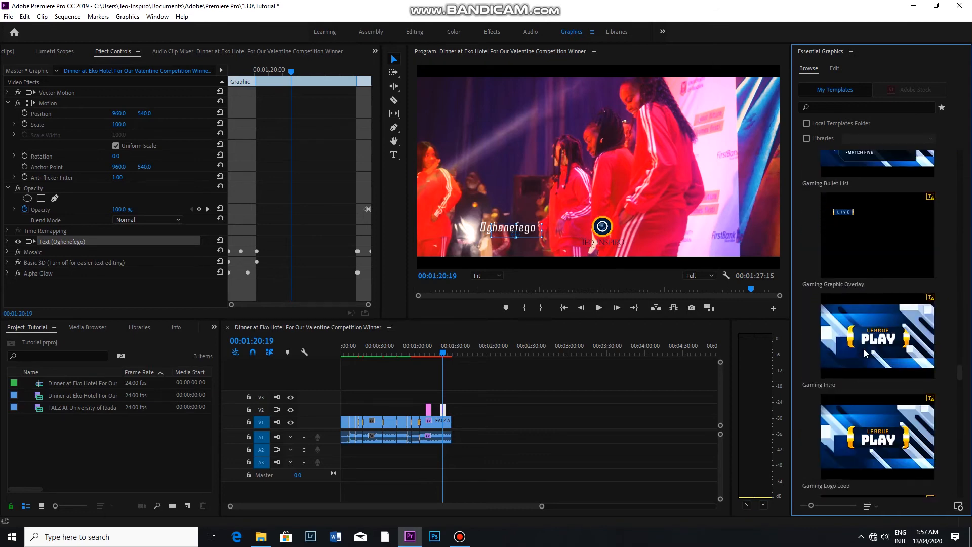
scroll(864, 349, down, 10)
scroll(863, 348, down, 10)
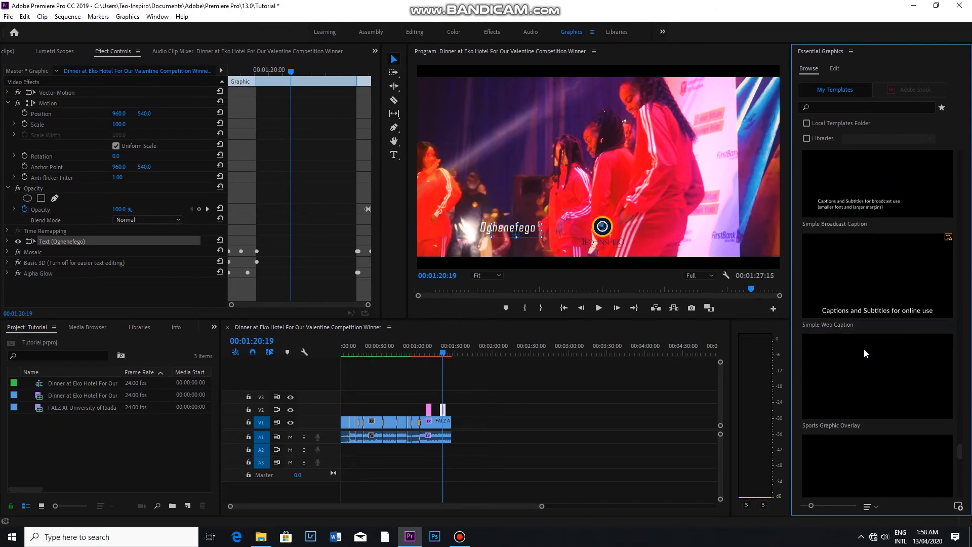
scroll(864, 348, down, 2)
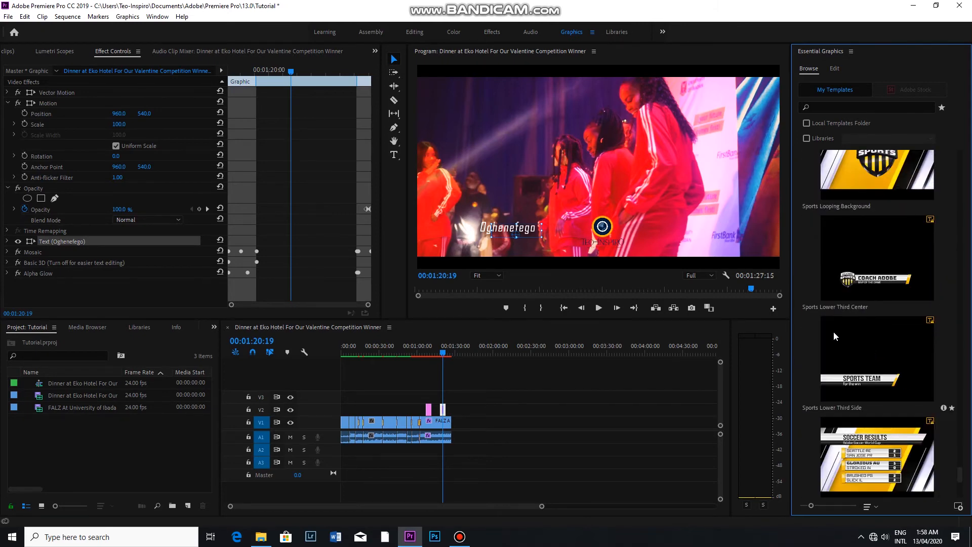
scroll(855, 282, up, 2)
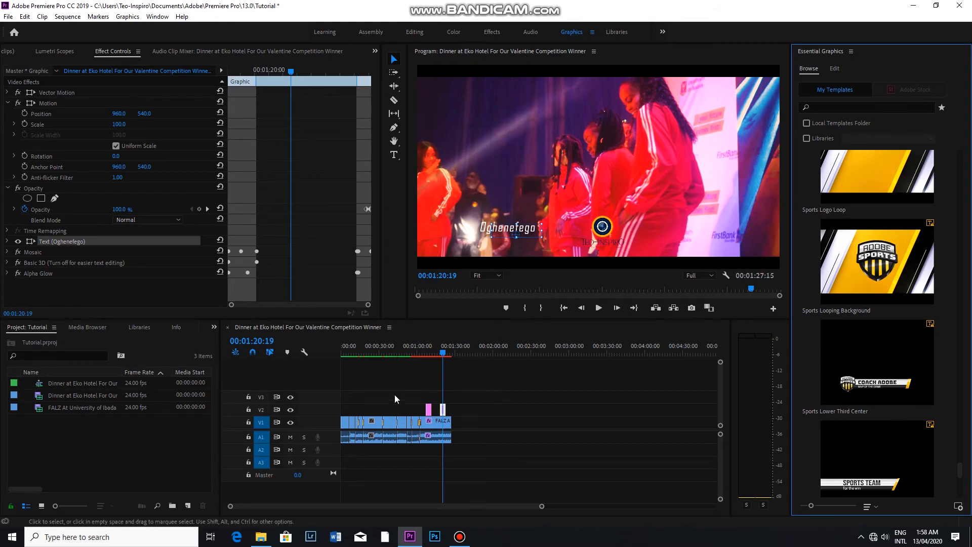
Step: Shift all clips on every track about 23 seconds later to leave room at the start of the sequence
click(340, 378)
key(Home)
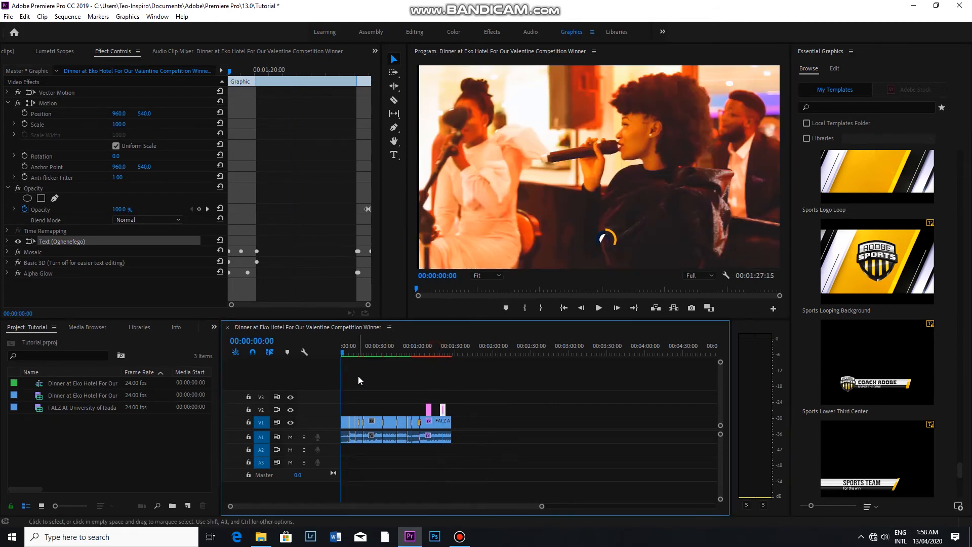
drag(348, 378, 506, 464)
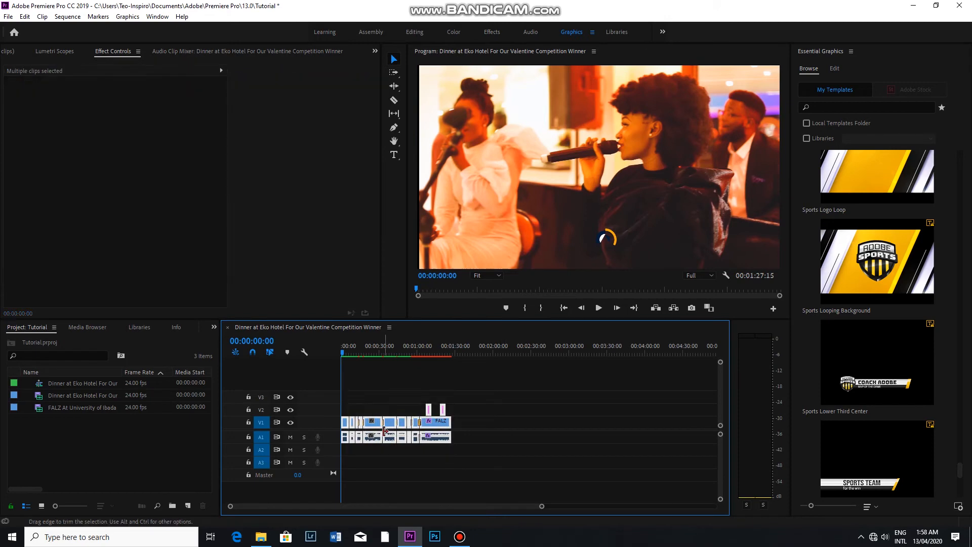
drag(392, 426, 418, 427)
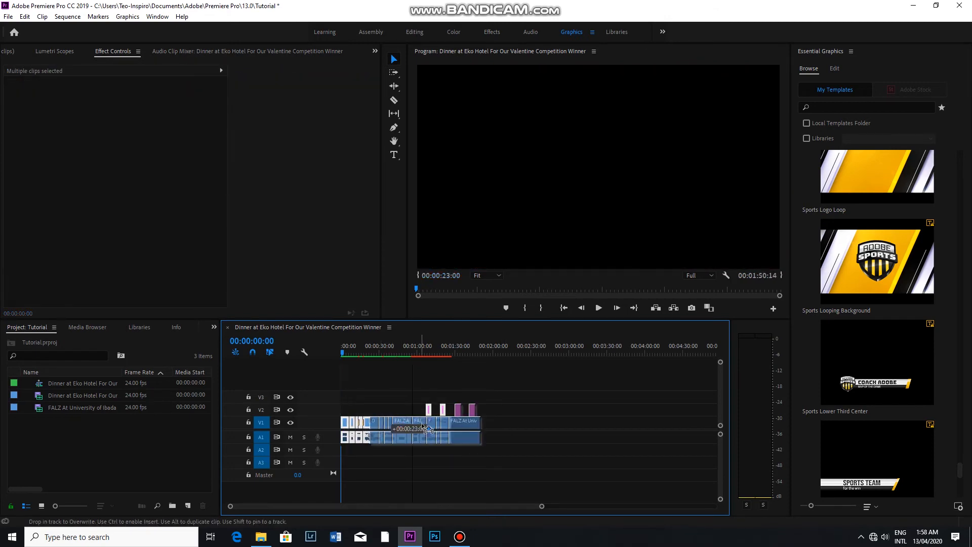
click(403, 393)
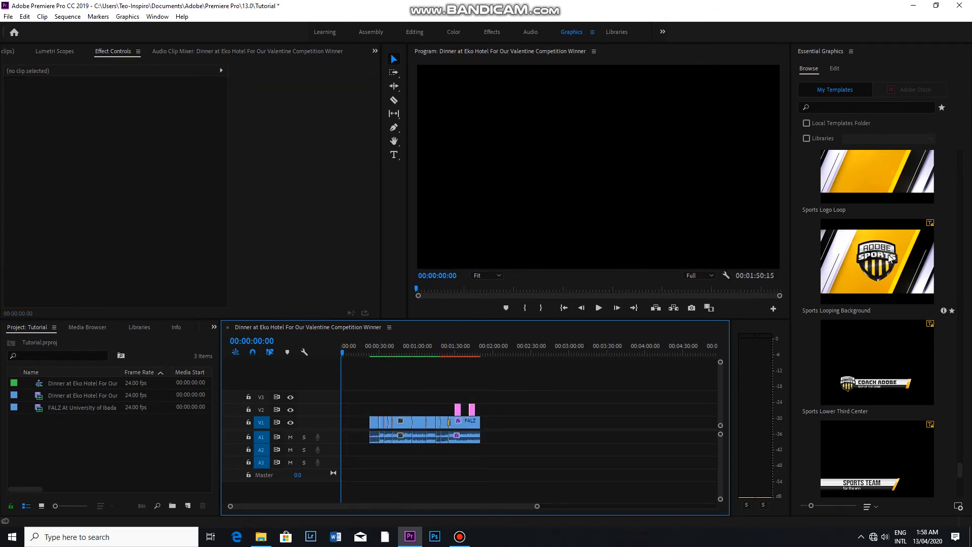
Step: Add the Sports Looping Background template at the start of V1, dismiss the font resolution, and preview its opening seconds
drag(885, 273, 347, 424)
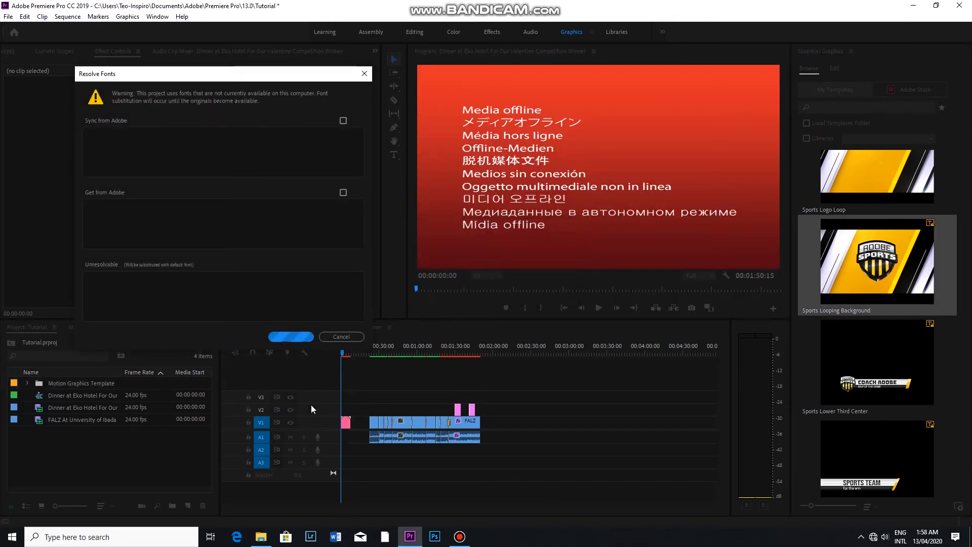
click(342, 337)
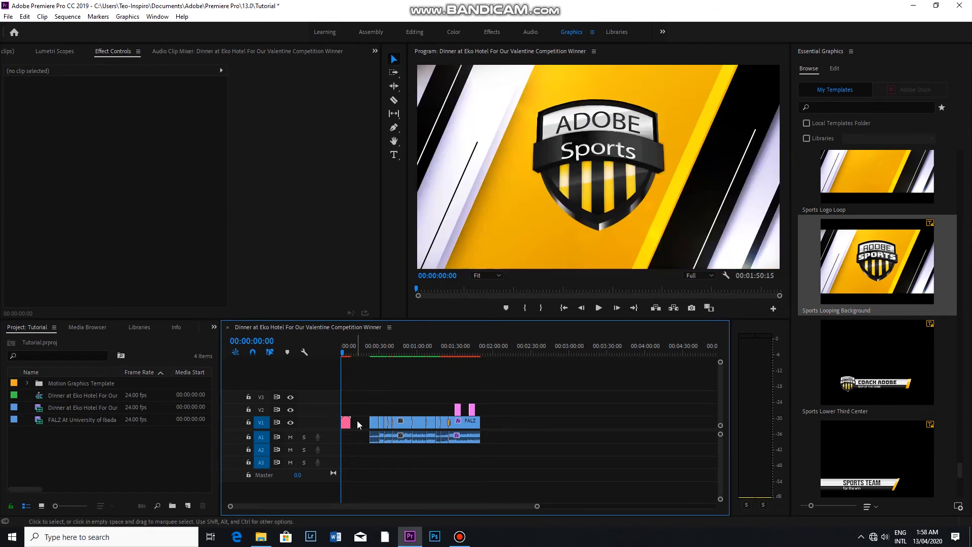
key(space)
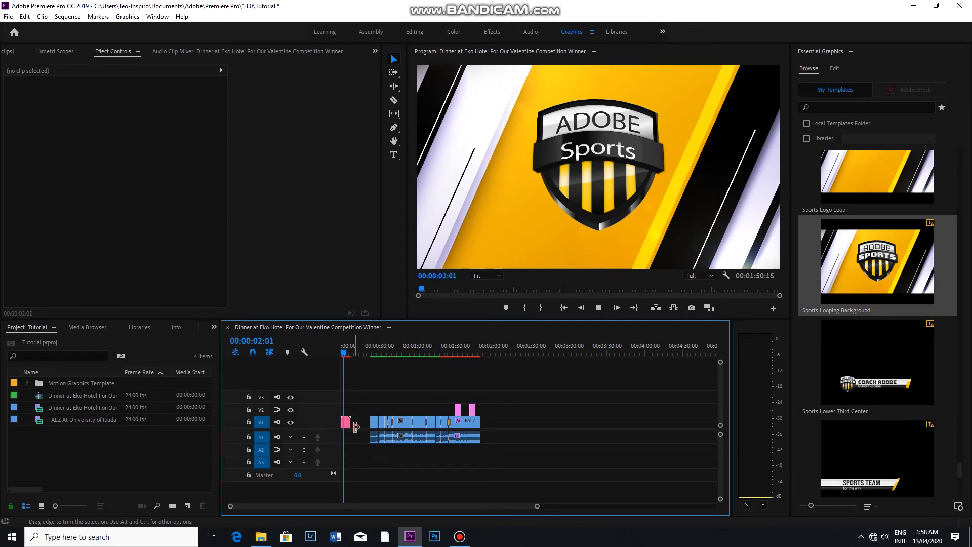
key(space)
Step: Ripple delete the gap between the Sports Looping Background clip and the first video clip
click(357, 431)
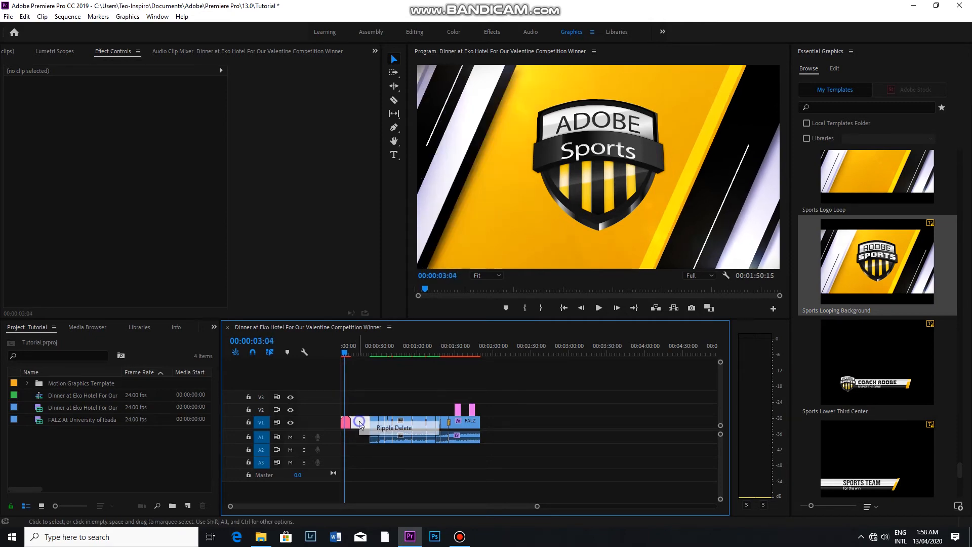
key(Delete)
click(343, 357)
drag(343, 357, 345, 379)
Step: Set the Sports Looping Background's title to Teo-Inspiro and its subtitle to TV, checking it at 00:00:02:00
click(610, 126)
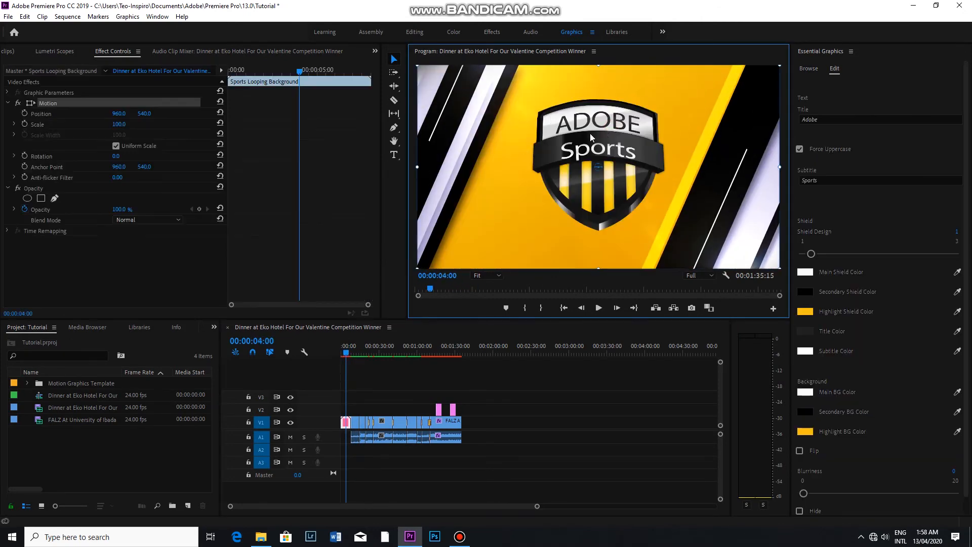
click(347, 359)
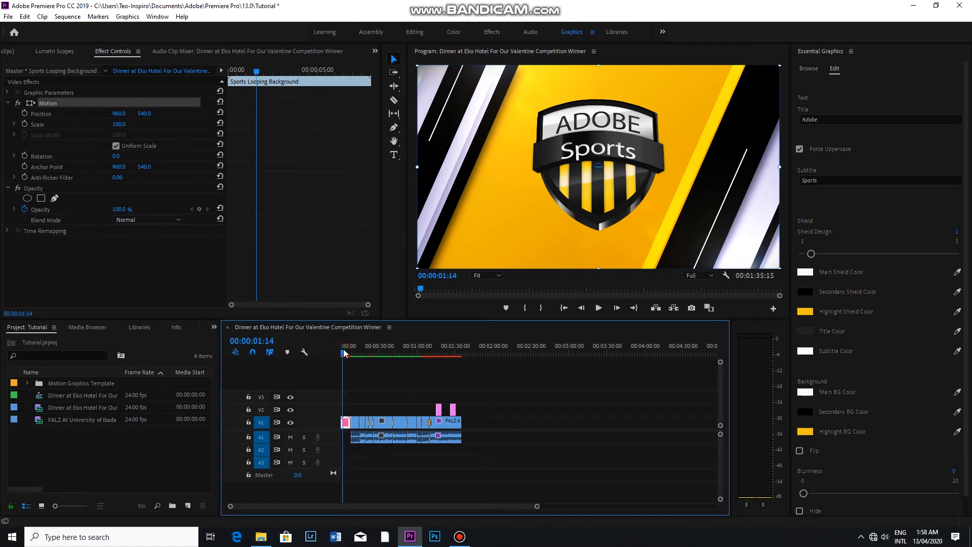
drag(348, 357, 344, 357)
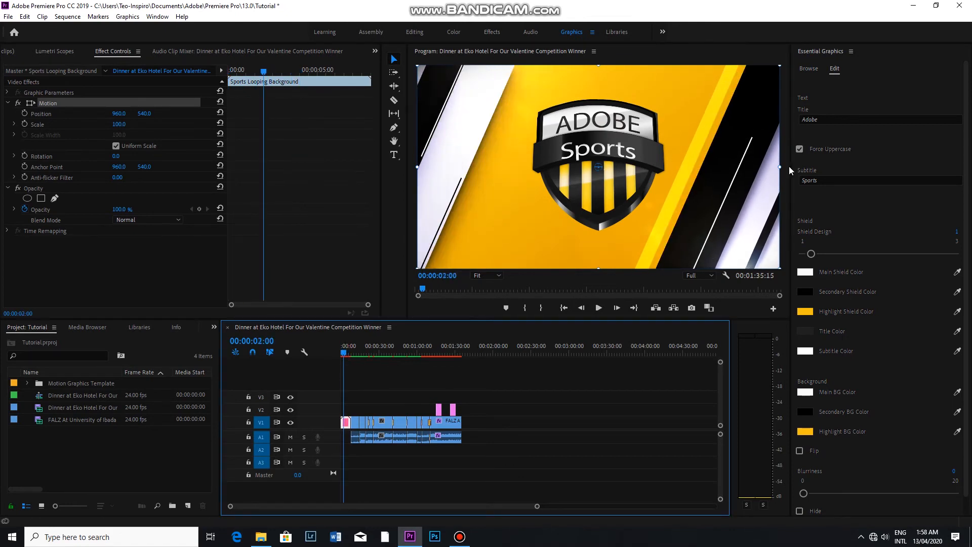
drag(830, 121, 796, 123)
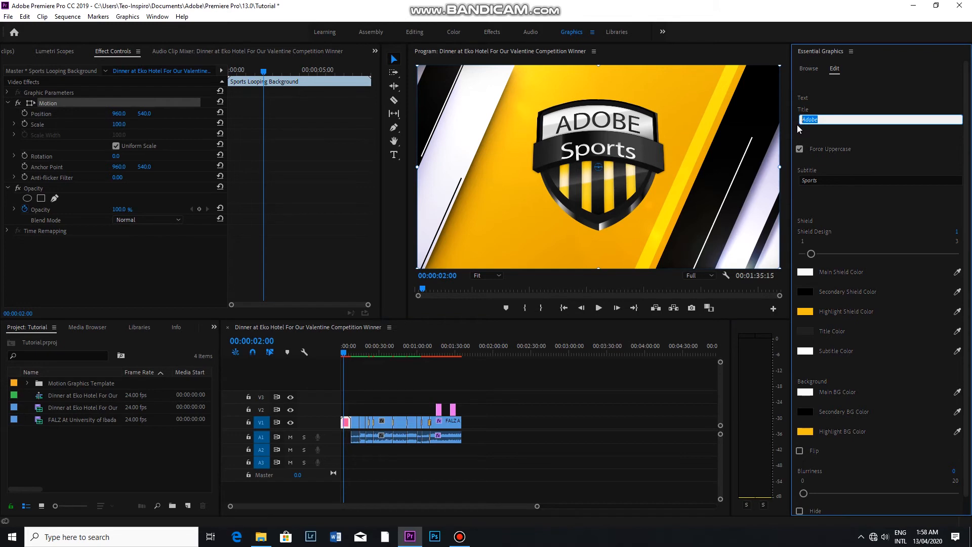
text(Teo-Inspiro)
click(816, 181)
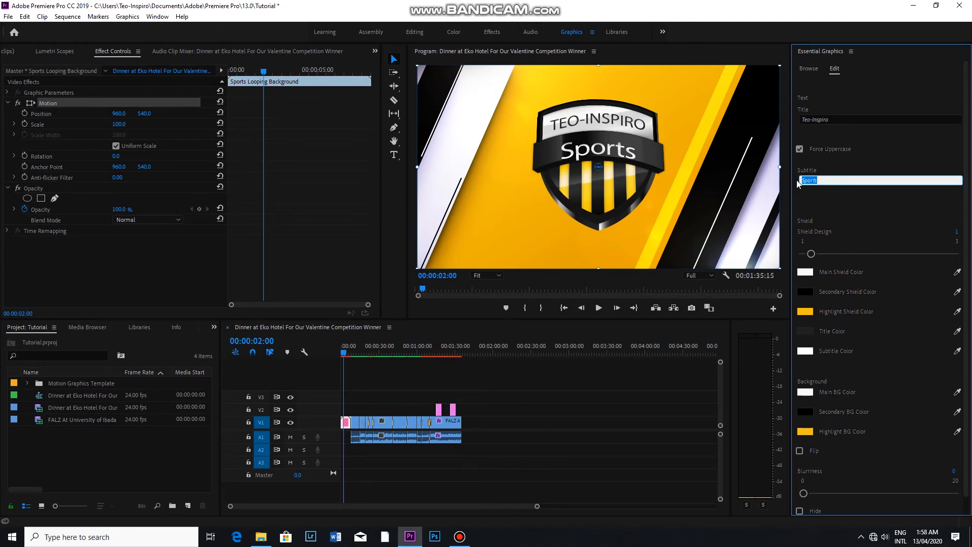
text(TV)
click(411, 394)
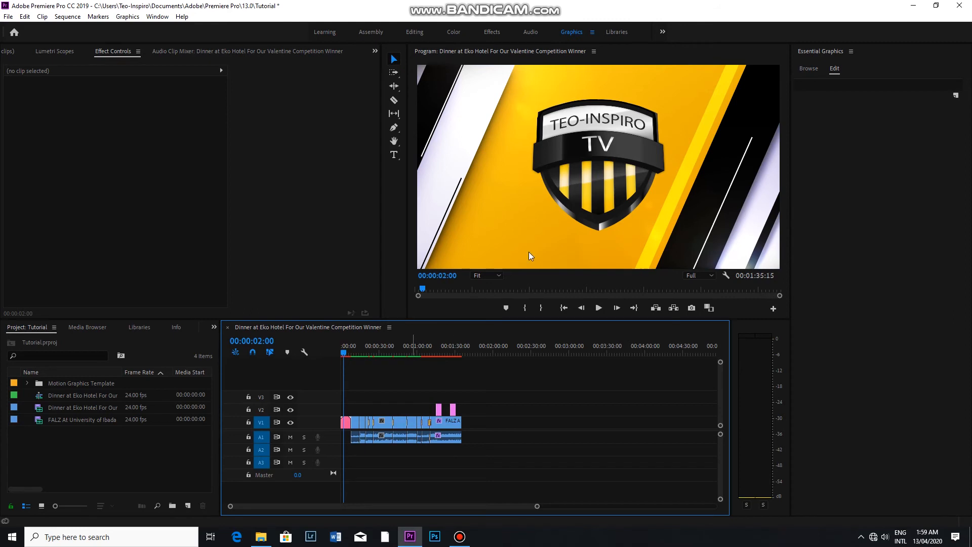
Step: Change the Sports Looping Background's Highlight Shield Color to orange-red
click(343, 422)
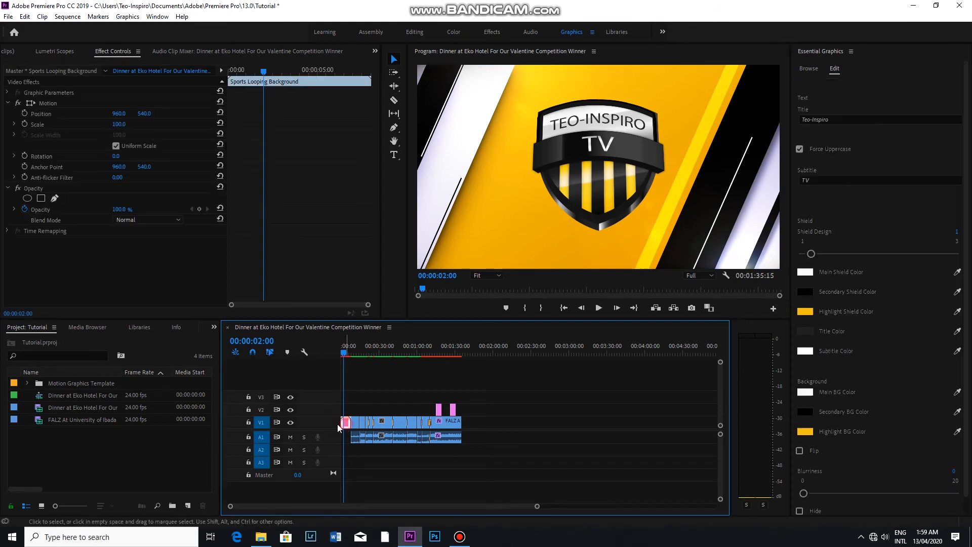
click(808, 314)
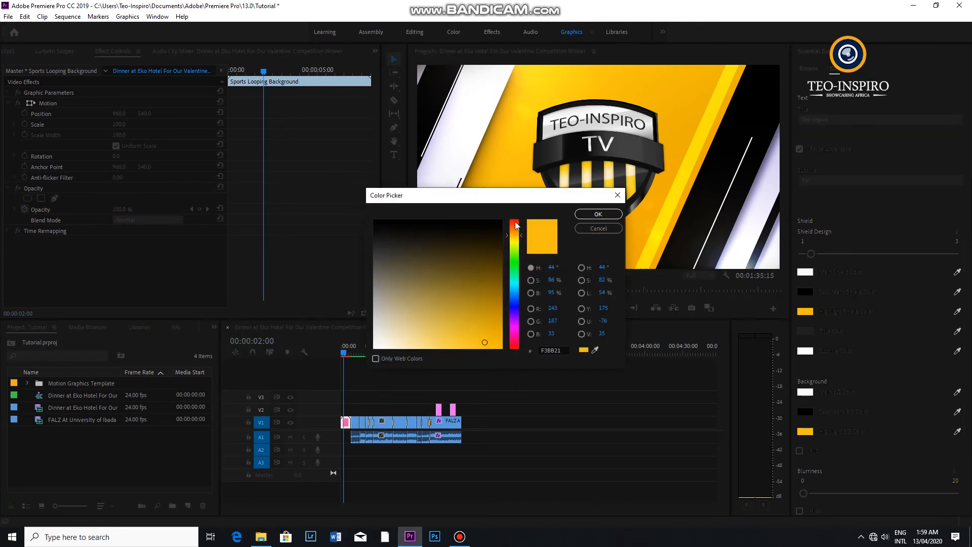
click(515, 222)
click(598, 213)
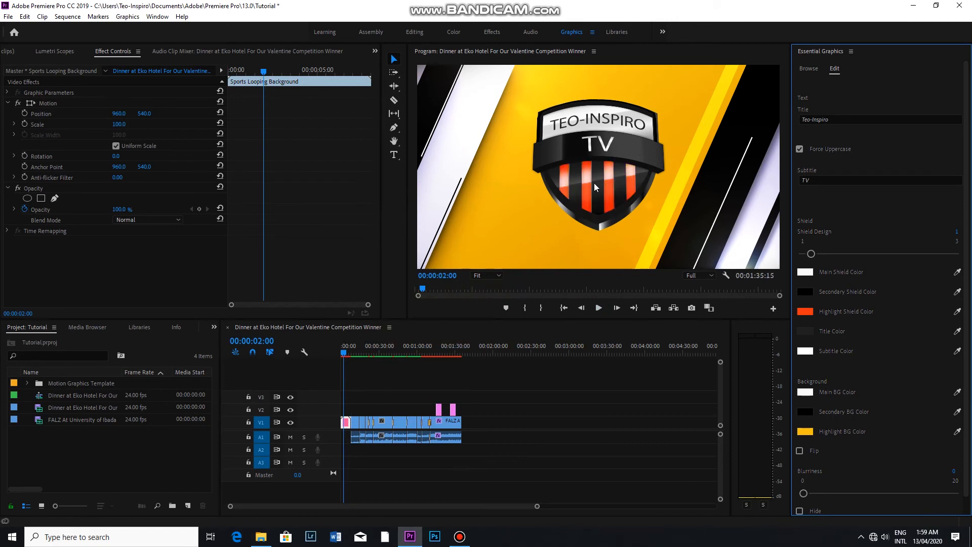
Step: Change the Sports Looping Background's Highlight BG Color to a very dark teal and play the sequence from the start
click(805, 433)
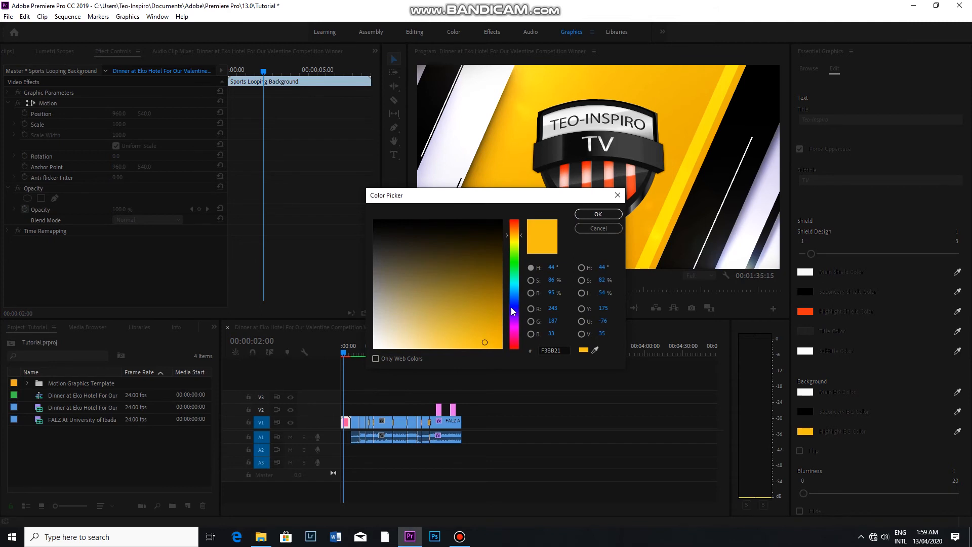
drag(514, 309, 514, 289)
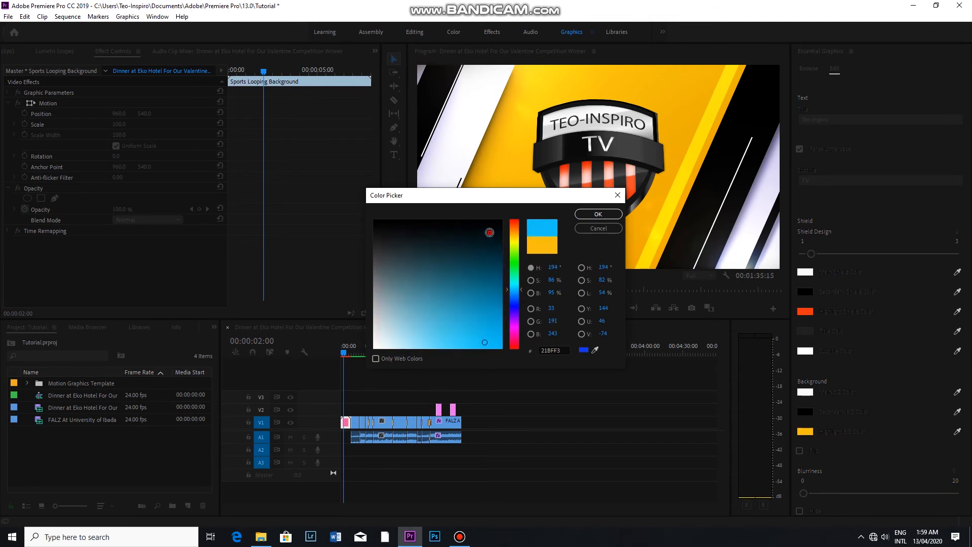
click(489, 235)
click(597, 214)
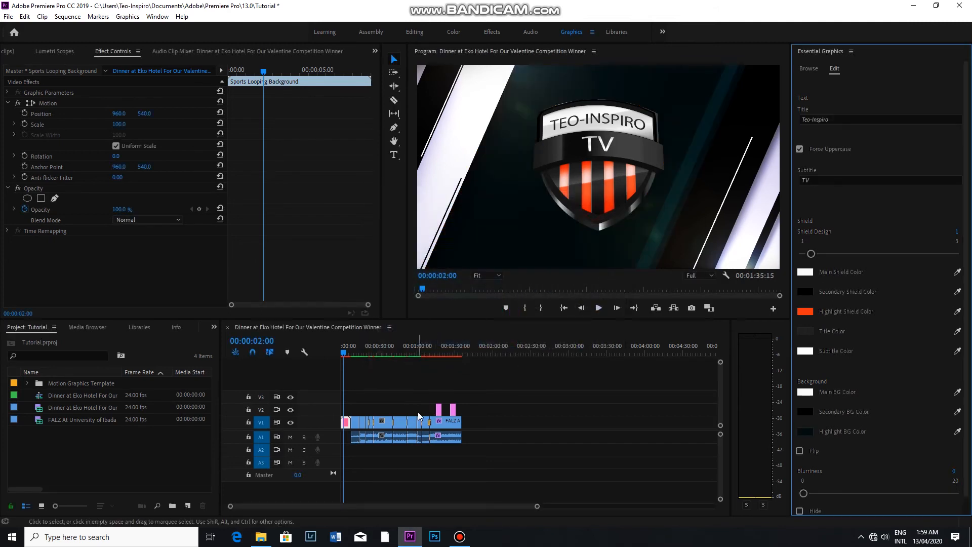
drag(343, 350, 342, 379)
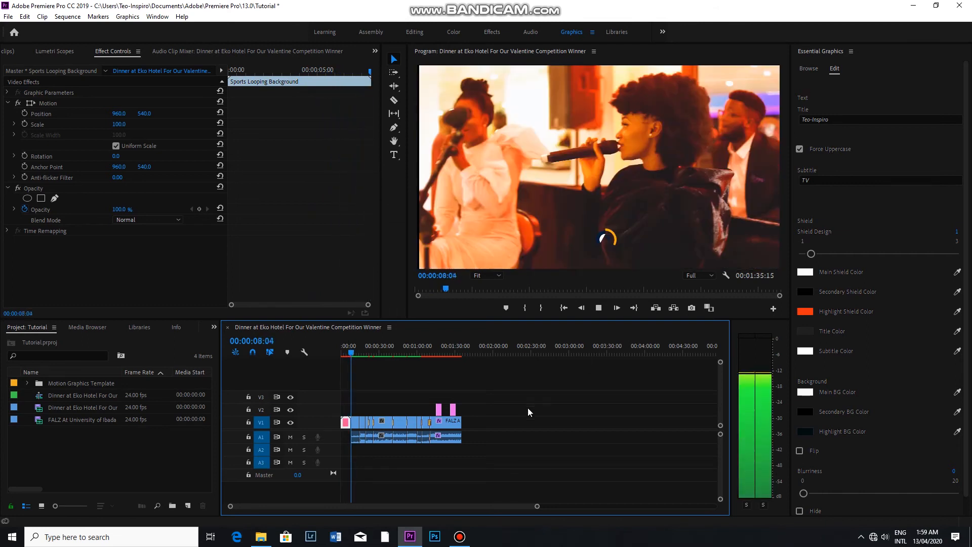
Step: Add the Sports Lower Third Side template to V2 near 00:00:44:00, dismiss the font resolution, and show the frame at 00:00:44:19
click(809, 68)
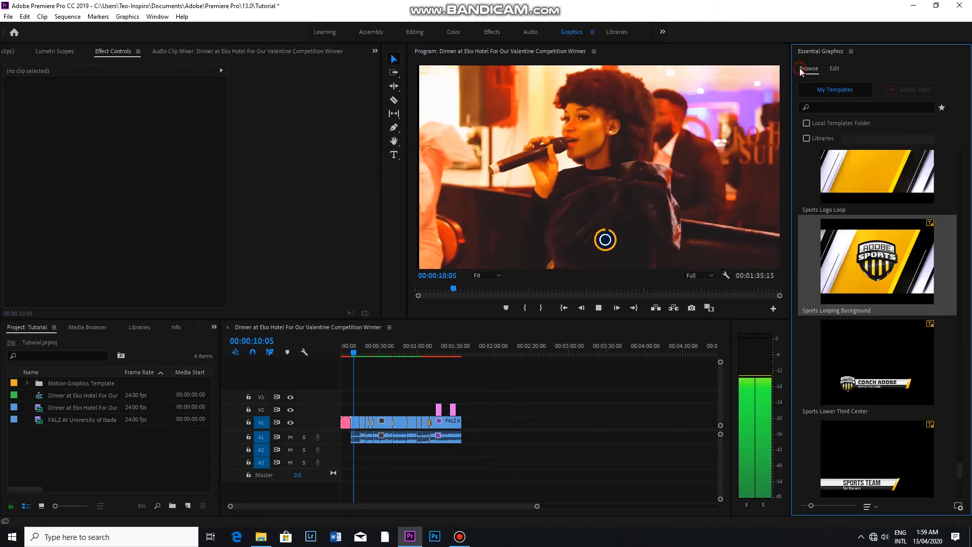
scroll(880, 363, down, 2)
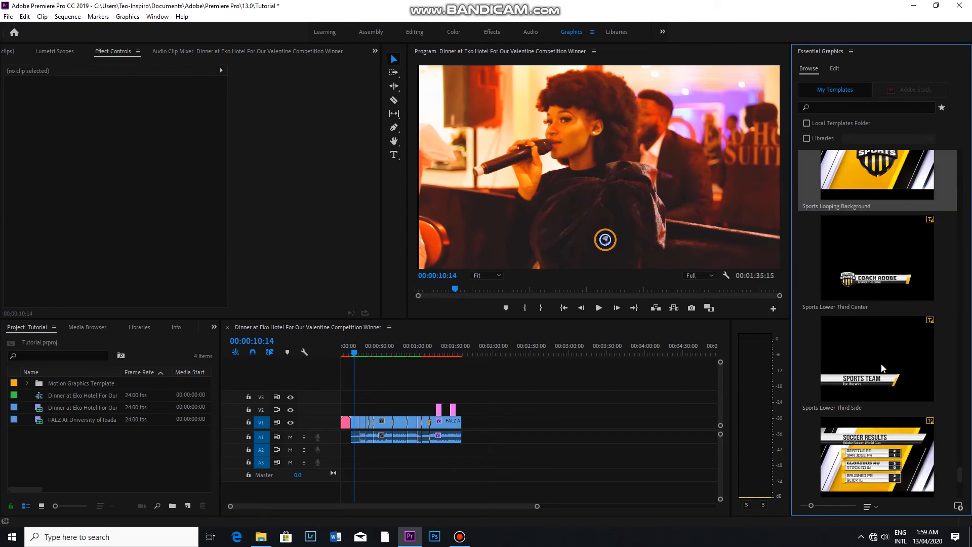
drag(853, 373, 399, 411)
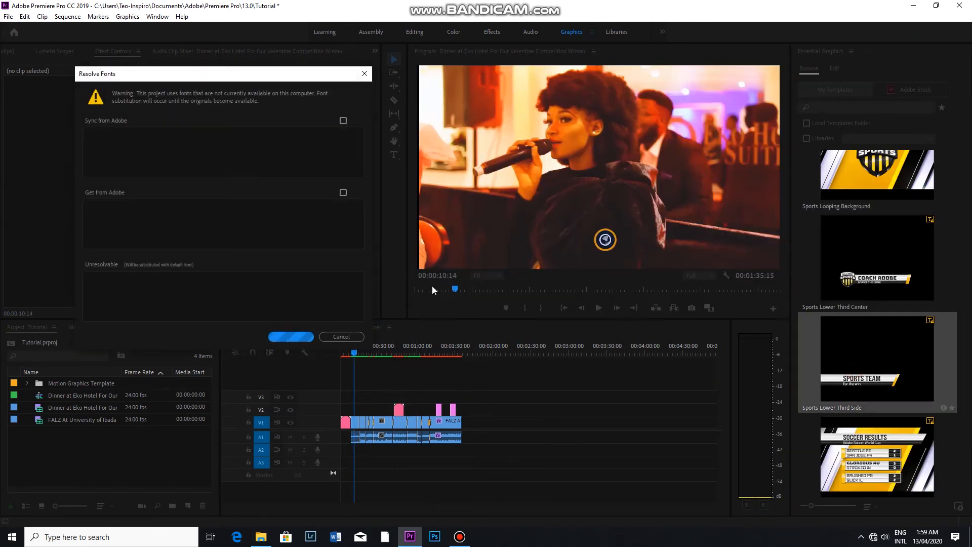
click(355, 336)
drag(354, 352, 397, 369)
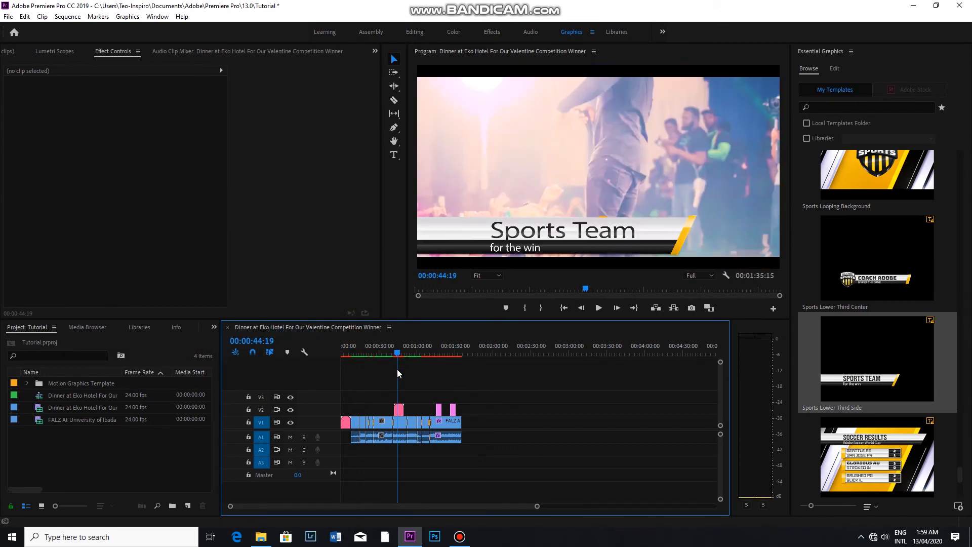
Step: Change the Sports Lower Third Side title to TII Team and deselect the graphic
click(632, 234)
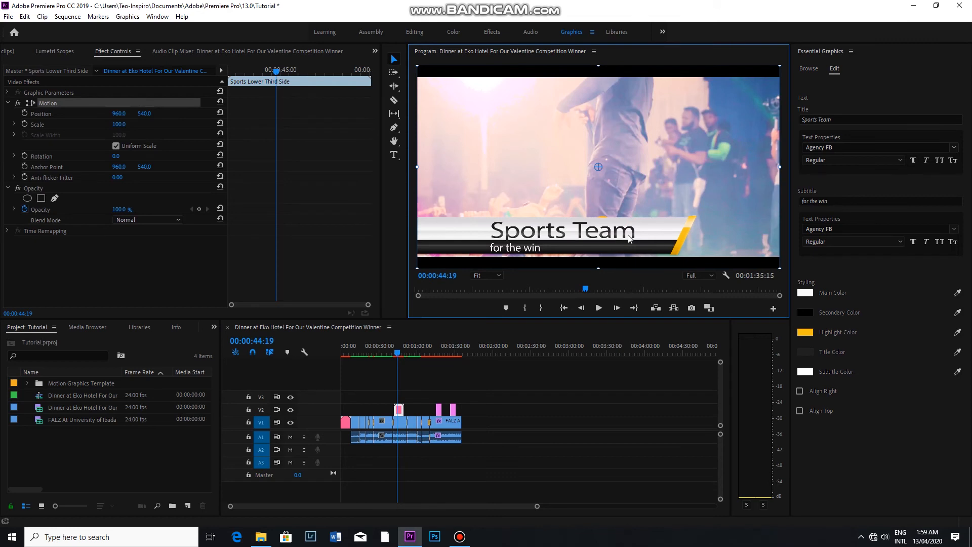
click(836, 121)
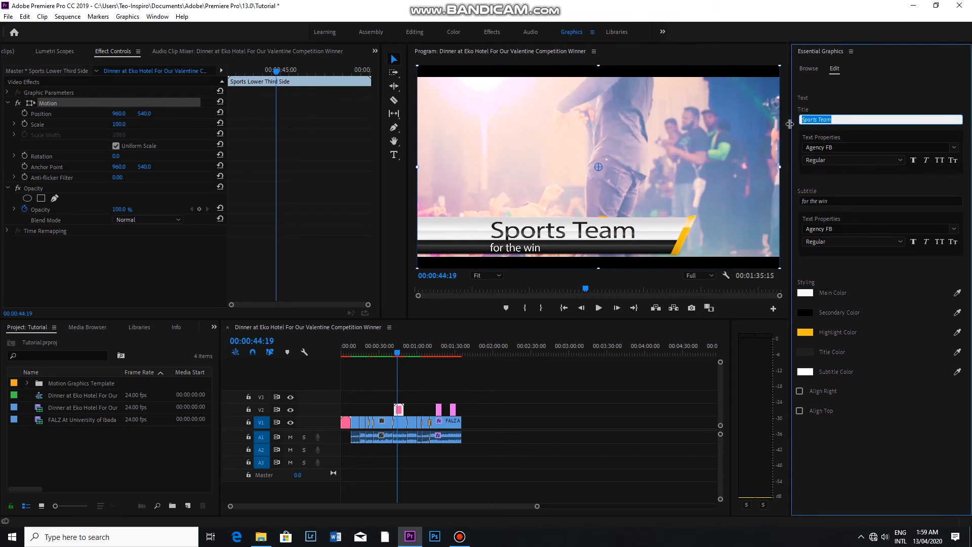
text(TII Teo)
click(406, 391)
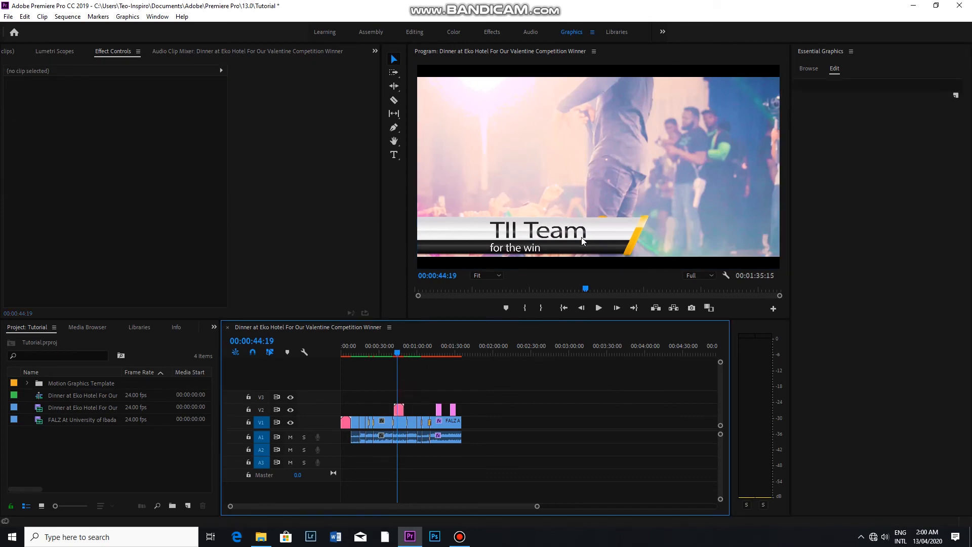
Step: Scale the TII Team lower third to 72 and move it to position 697.2, 676.7, beside the logo at the frame's lower edge
click(399, 409)
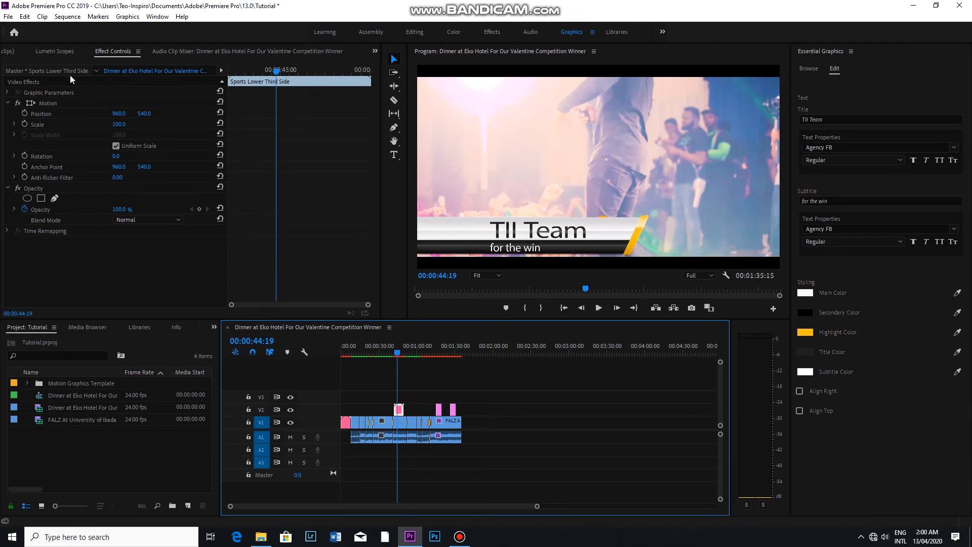
drag(116, 126, 100, 126)
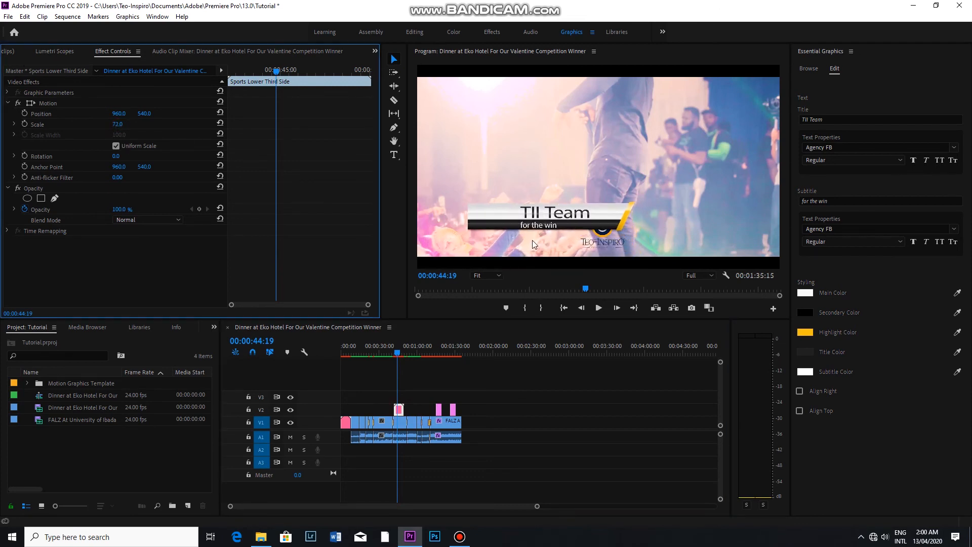
click(552, 221)
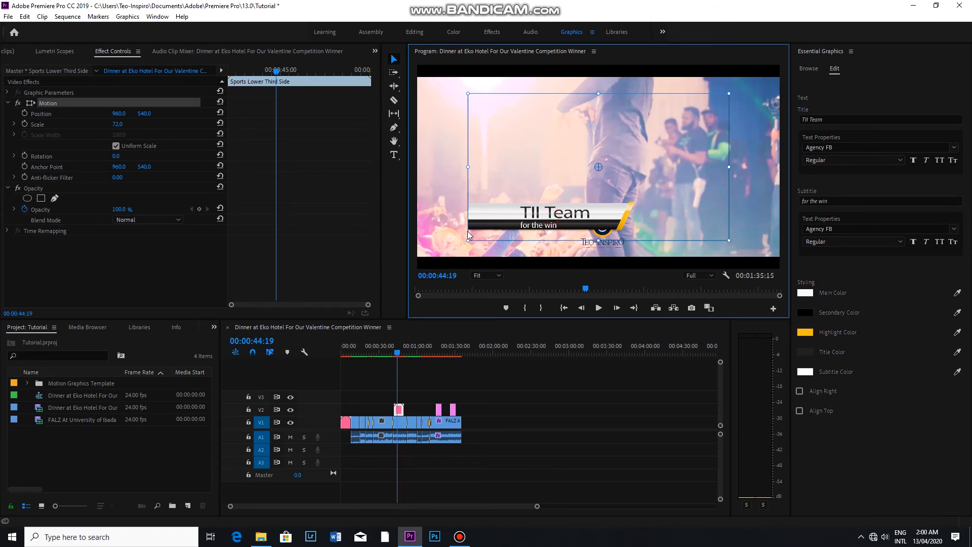
drag(519, 219, 470, 245)
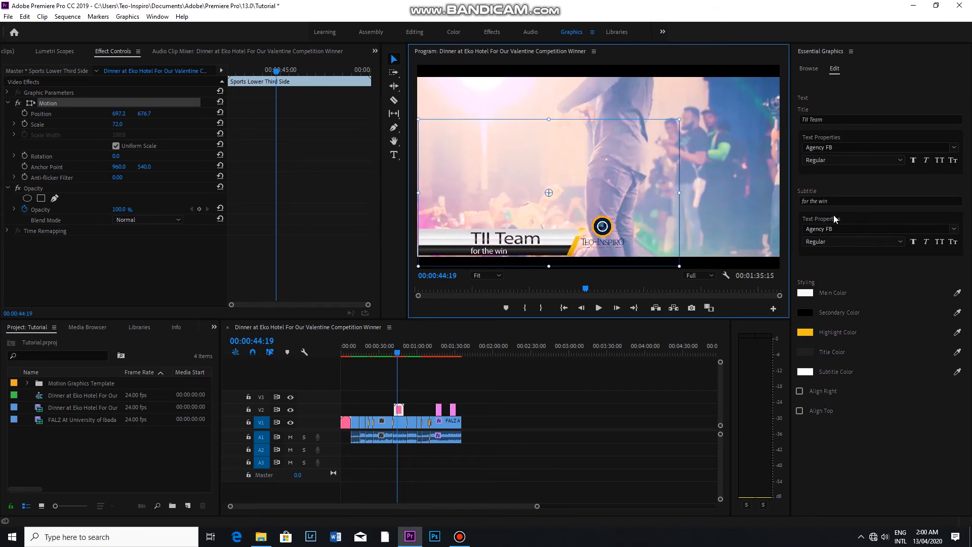
click(696, 414)
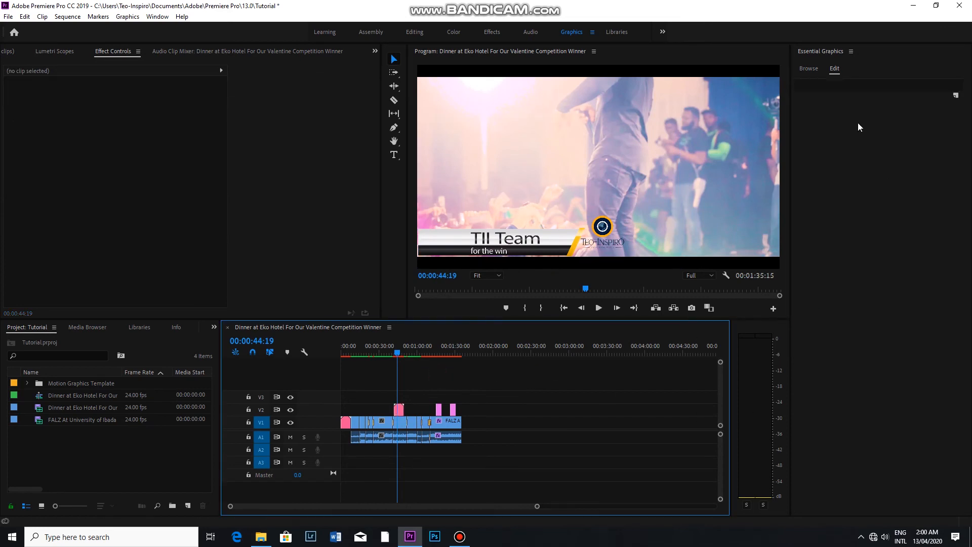
Step: Browse the remaining Sports templates and go back up to the Gaming ones
click(807, 71)
scroll(882, 293, down, 3)
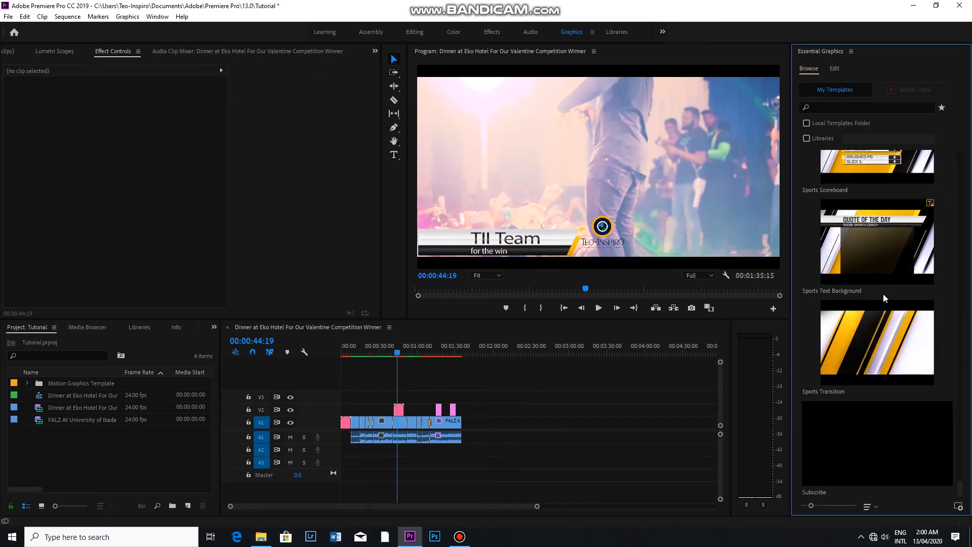
scroll(883, 293, up, 10)
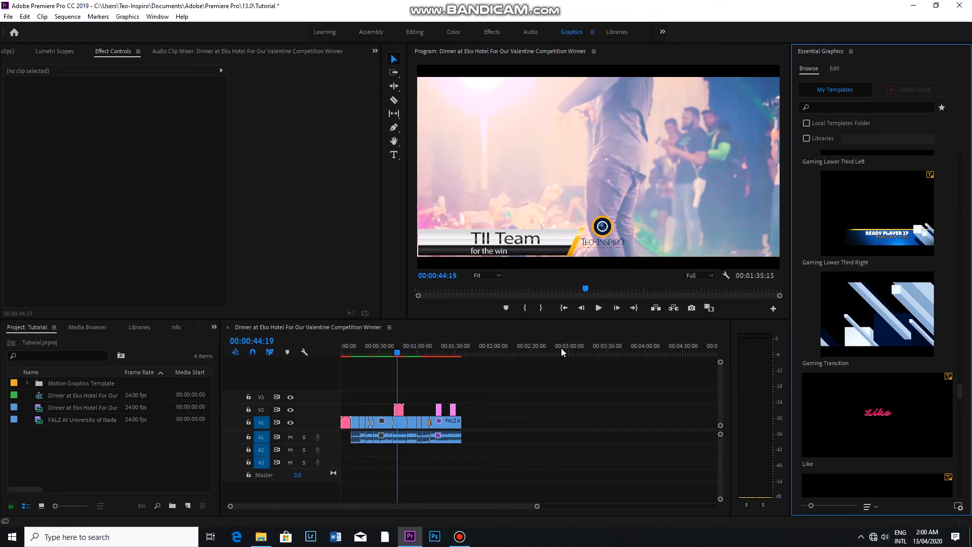
Step: Add the Gaming Transition template on V1 directly after the last clip and play through the end of the sequence
drag(884, 308, 463, 429)
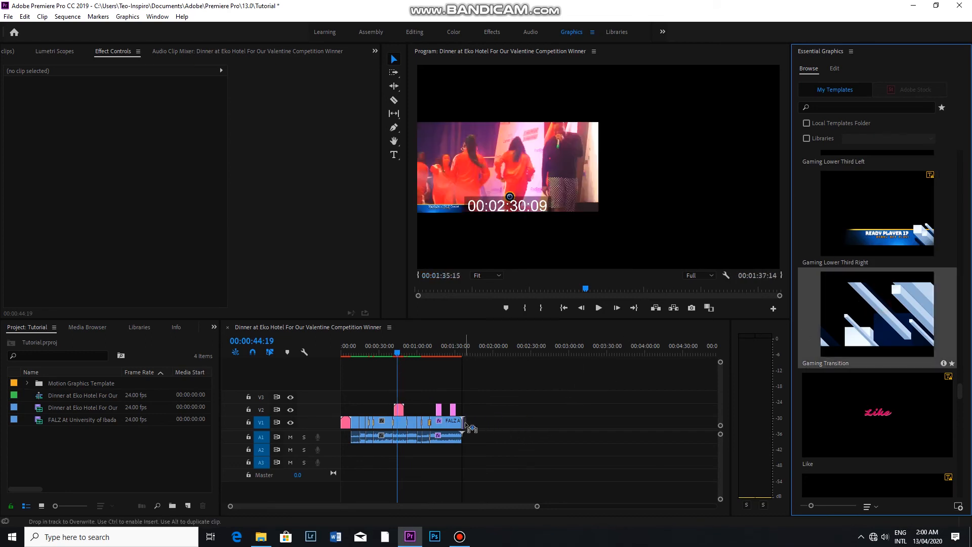
drag(399, 353, 461, 352)
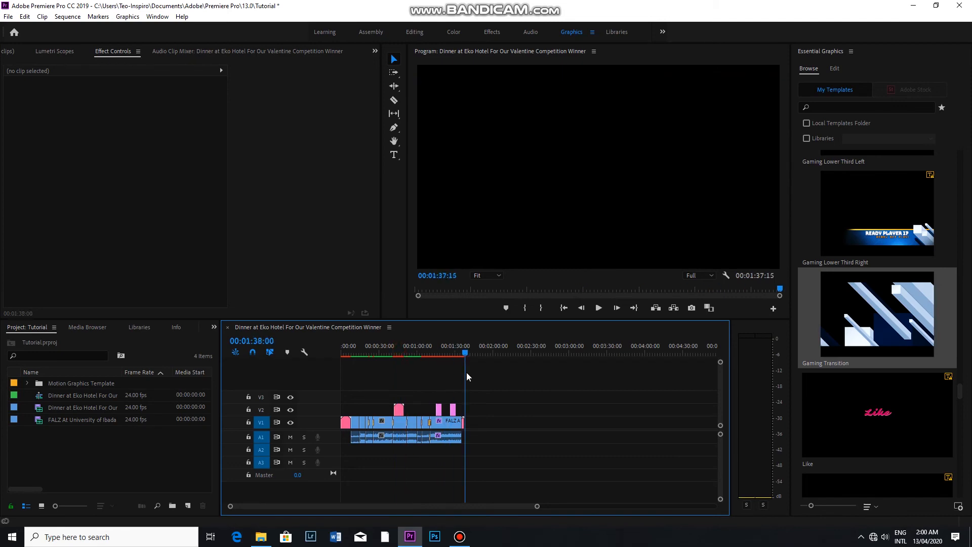
key(equal)
key(equal)
key(equal)
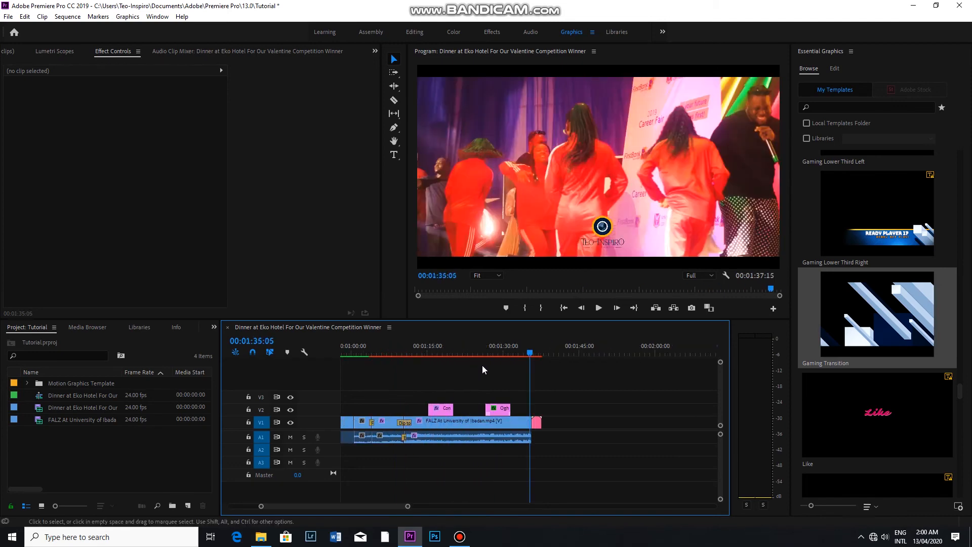
key(space)
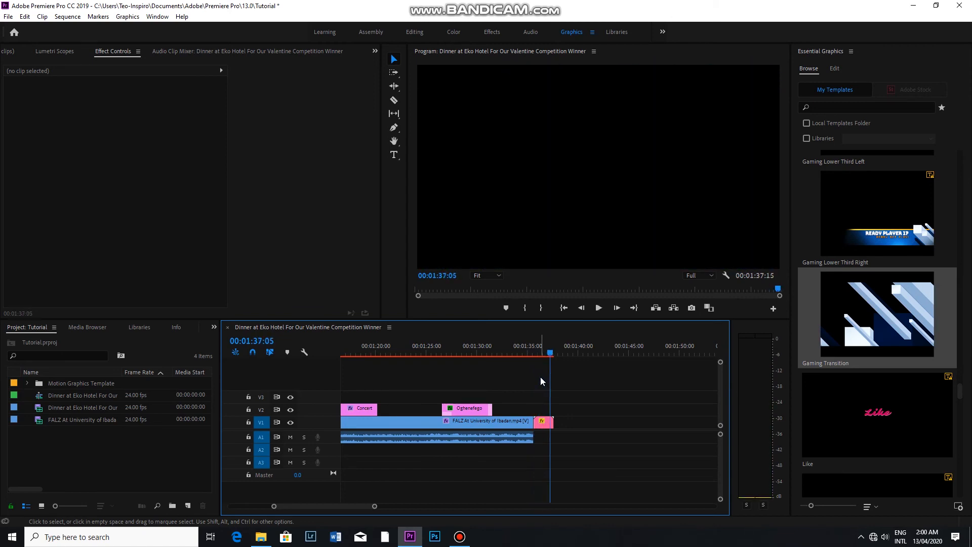
Step: Show the frame at 00:01:36:18 and set the Gaming Transition's main color to orange D8670B
click(540, 355)
drag(541, 357, 545, 360)
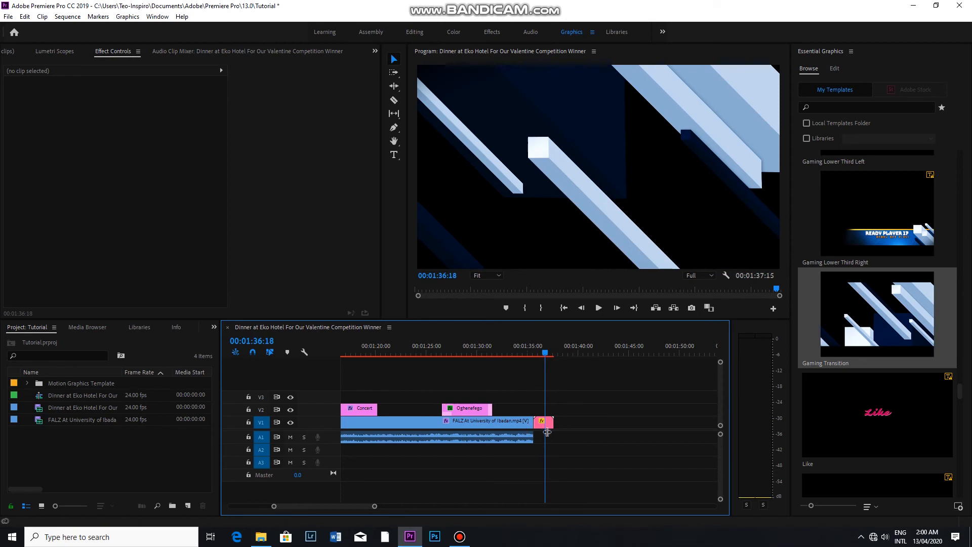
click(544, 422)
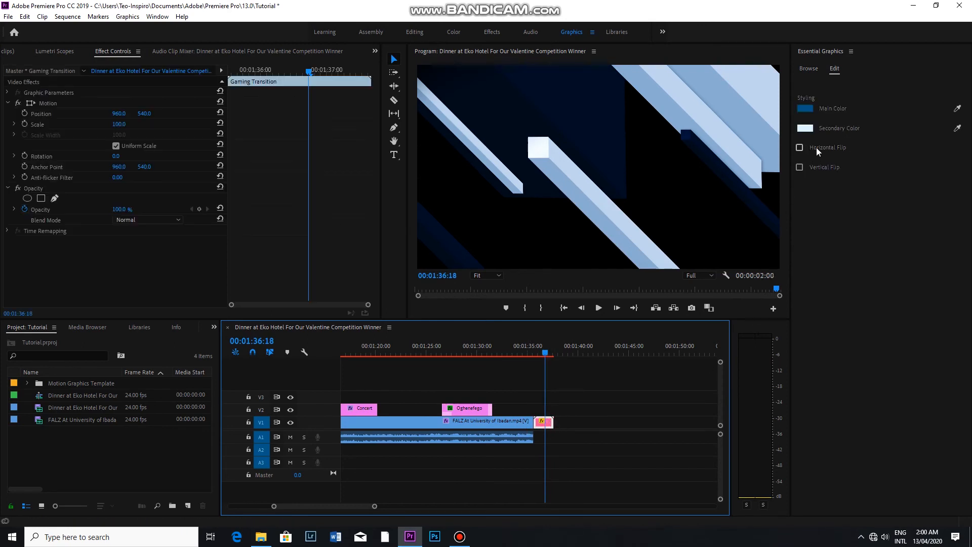
click(807, 110)
click(514, 231)
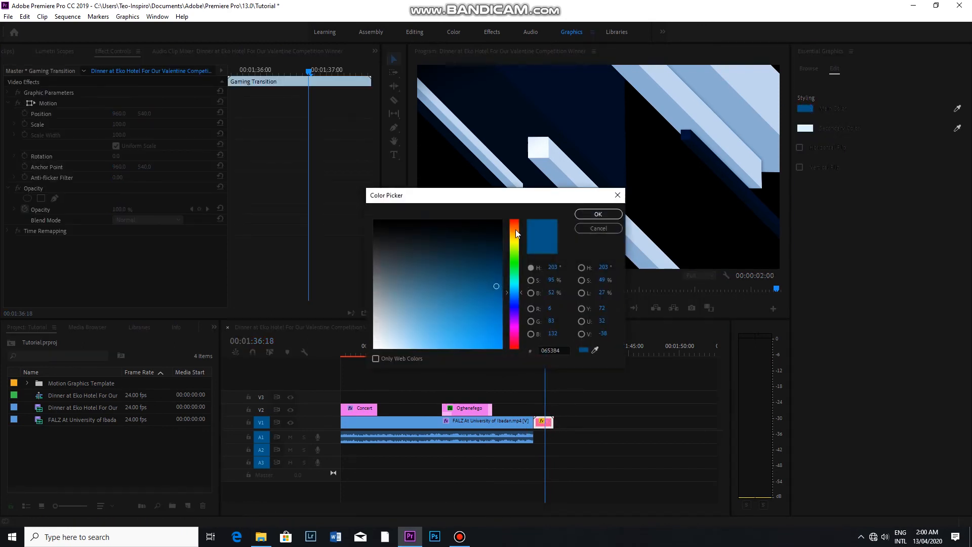
click(496, 329)
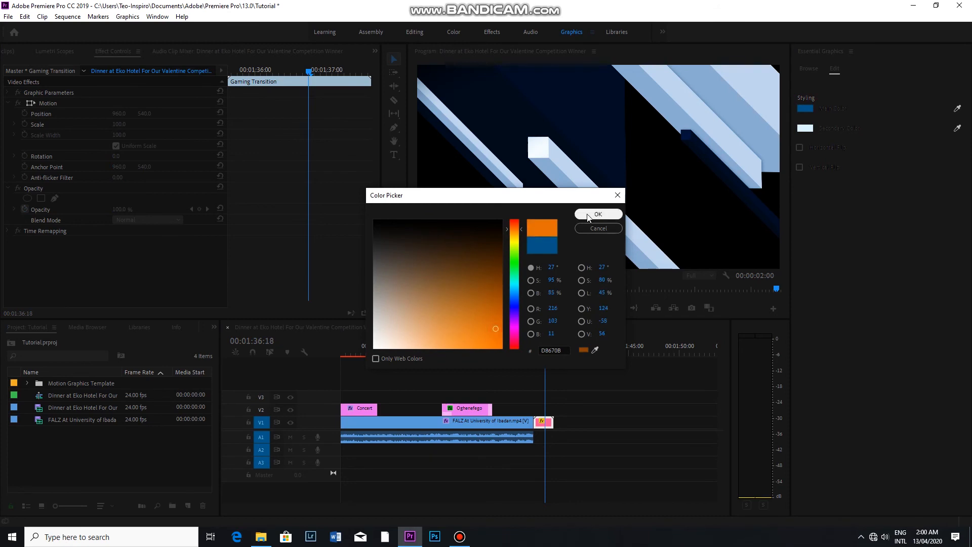
click(603, 213)
Step: Set the Gaming Transition's secondary color to blue 158ABB
click(809, 129)
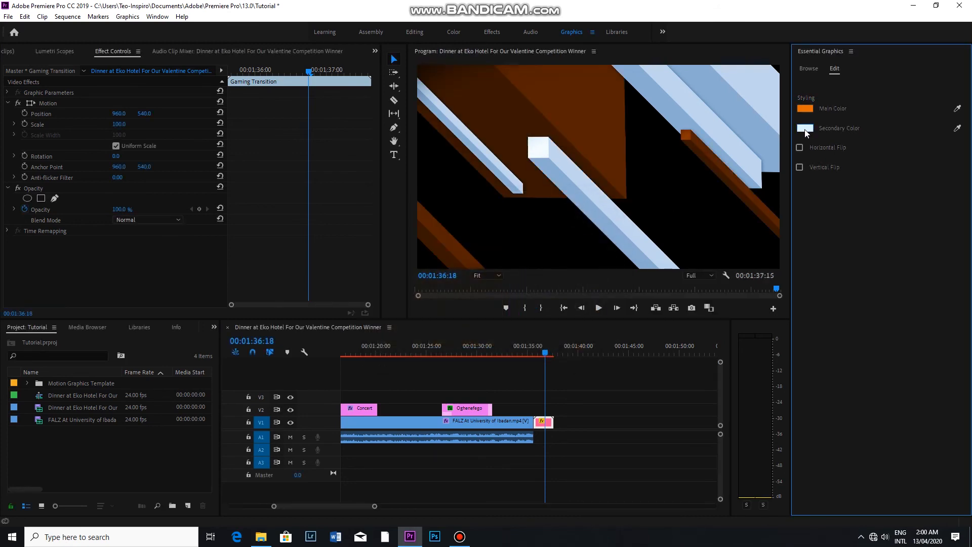
click(487, 312)
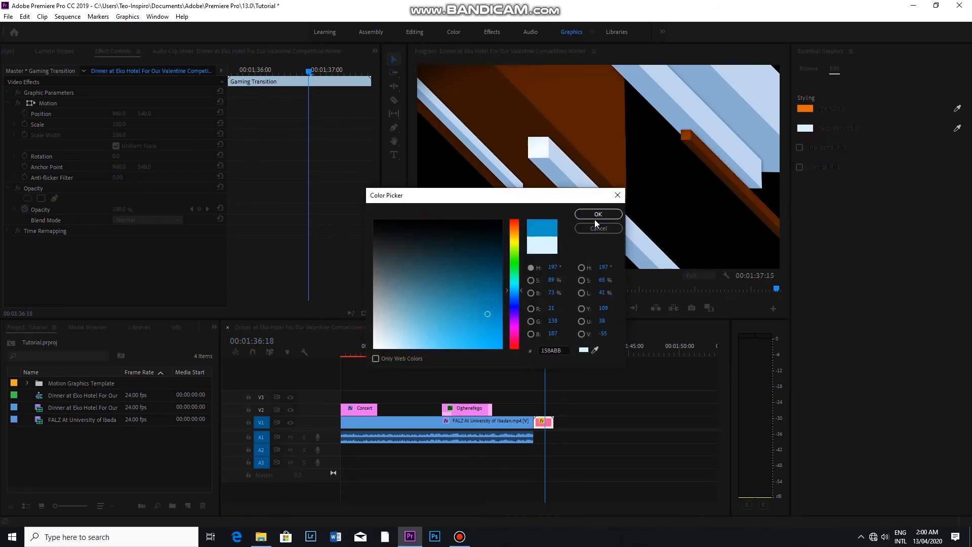
click(601, 214)
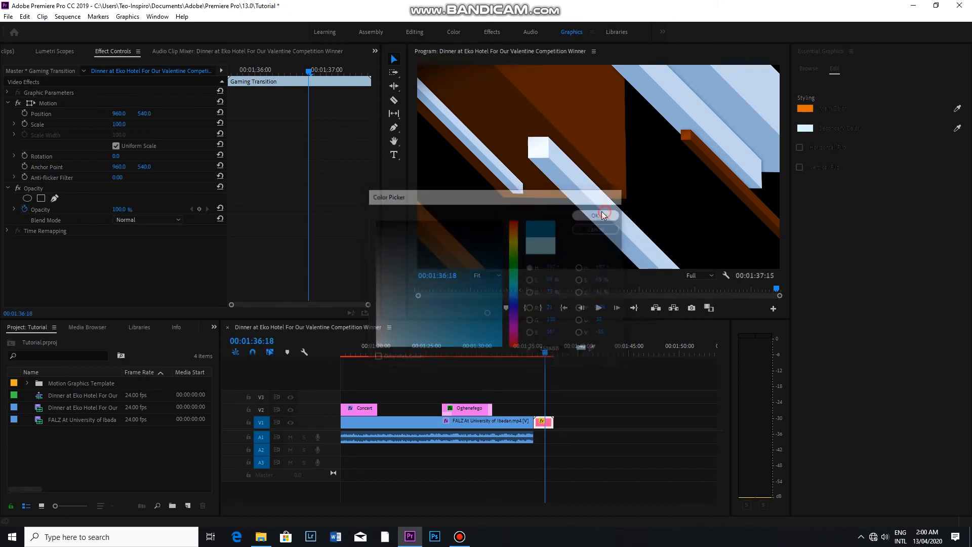
Step: Render the previews for the whole sequence and review the playback from its beginning to its end
click(538, 349)
click(504, 366)
key(minus)
key(minus)
key(minus)
key(minus)
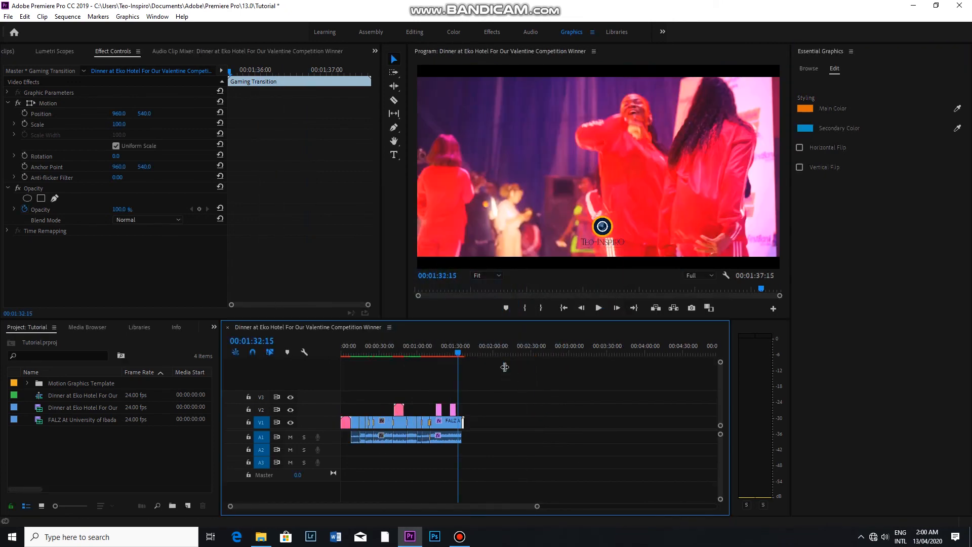
drag(386, 352, 363, 379)
key(Return)
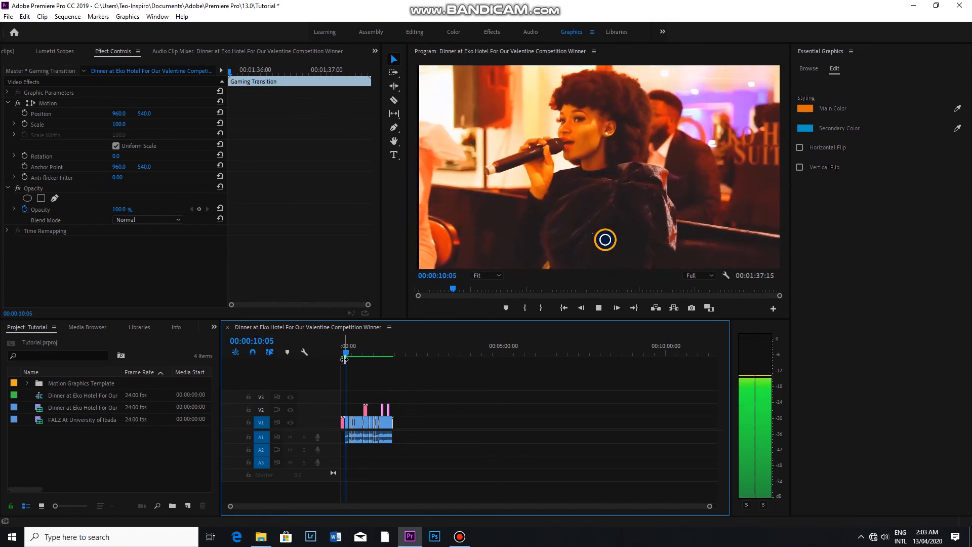
drag(348, 354, 393, 386)
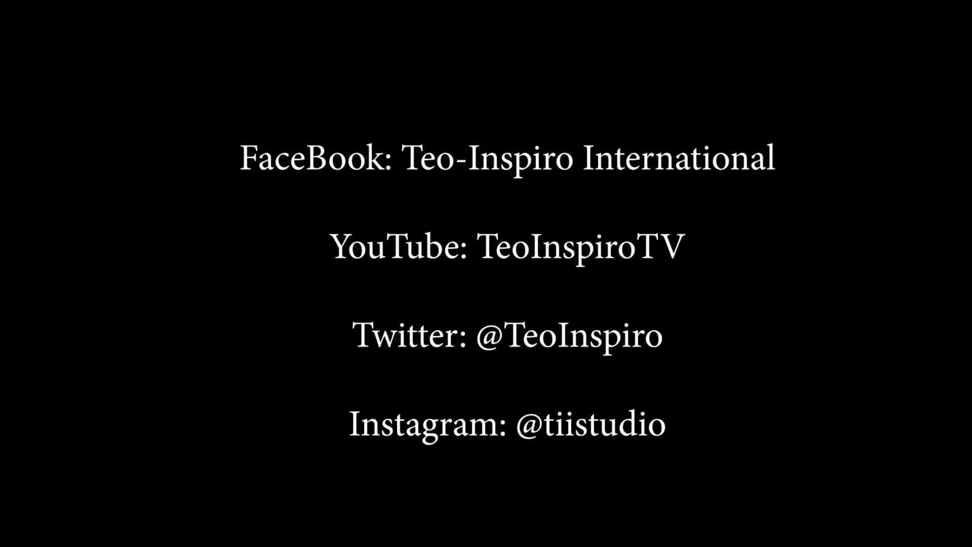